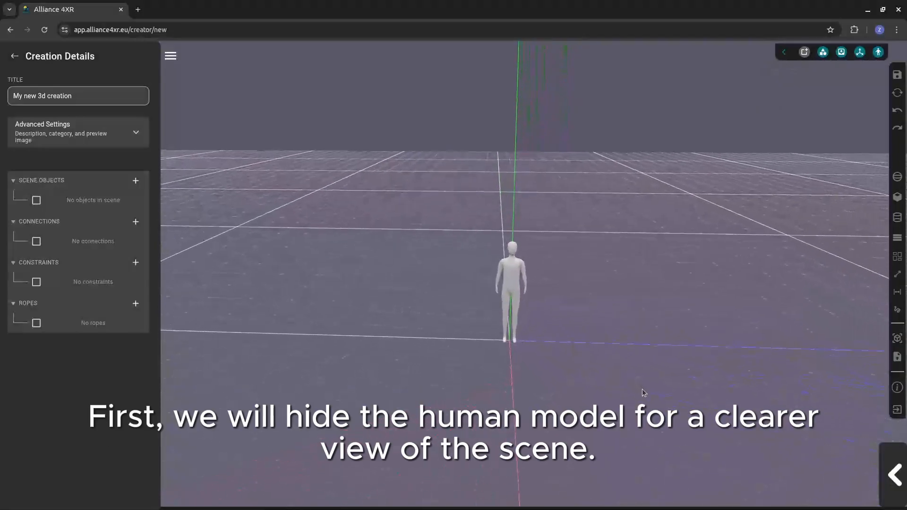
Show the asset library and hide the human reference model in the scene
{"action": "left_click", "coordinate": [888, 477]}
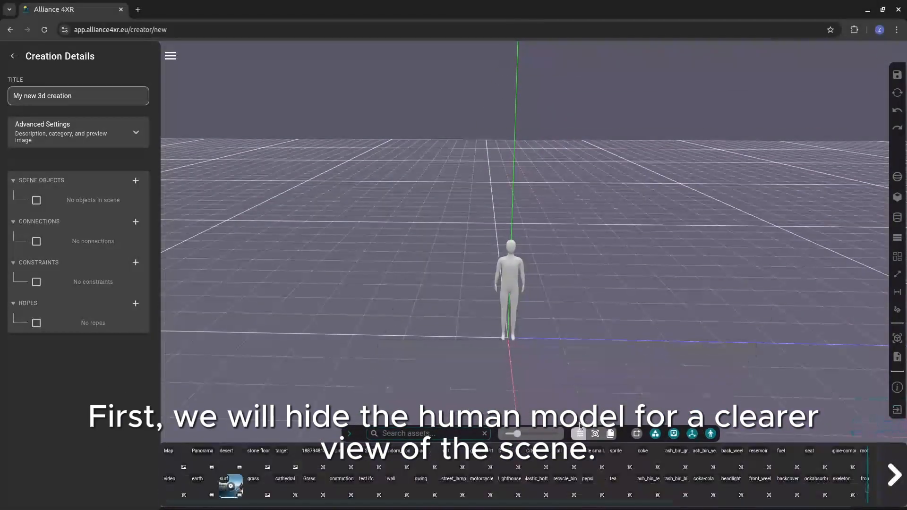
{"action": "left_click", "coordinate": [712, 433]}
Place the double power outlet near the scene origin and rotate it about 89° around the Y axis
{"action": "scroll", "coordinate": [688, 491], "scroll_direction": "right", "scroll_amount": 5}
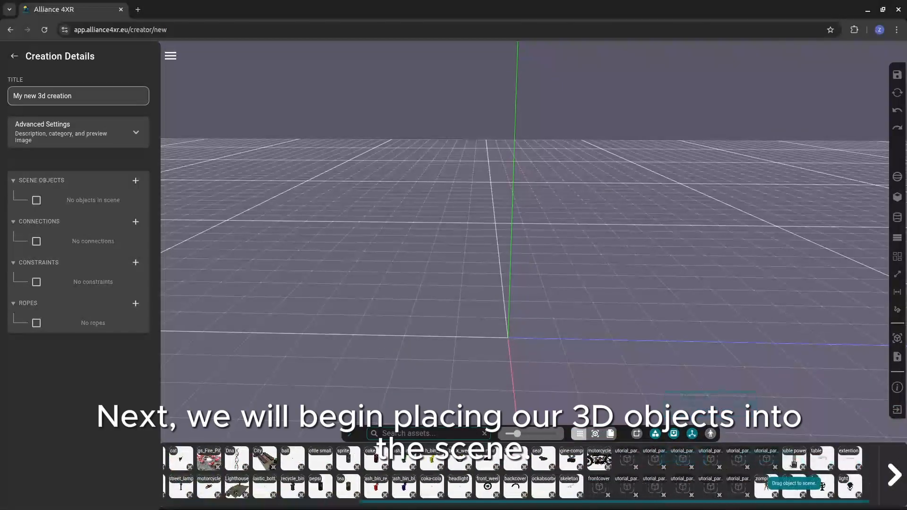
{"action": "left_click_drag", "start_coordinate": [790, 465], "coordinate": [534, 319]}
{"action": "left_click", "coordinate": [543, 305]}
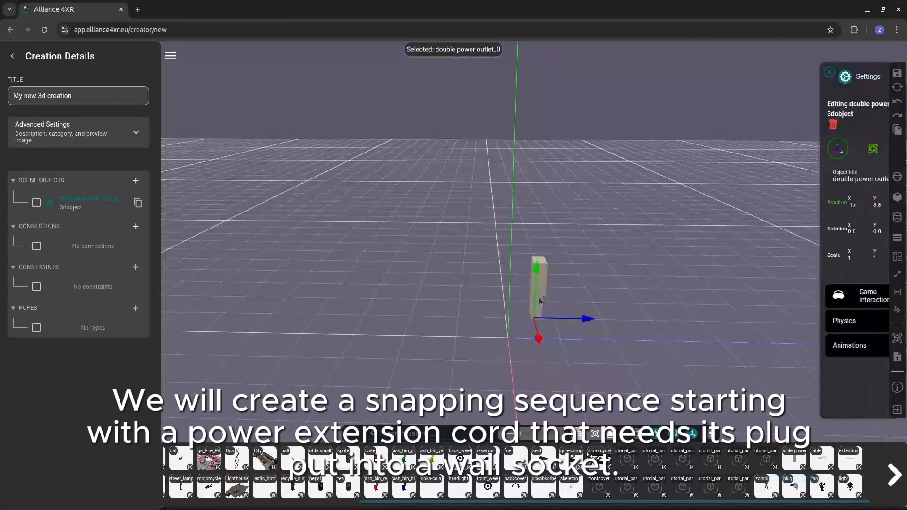
{"action": "left_click", "coordinate": [795, 128]}
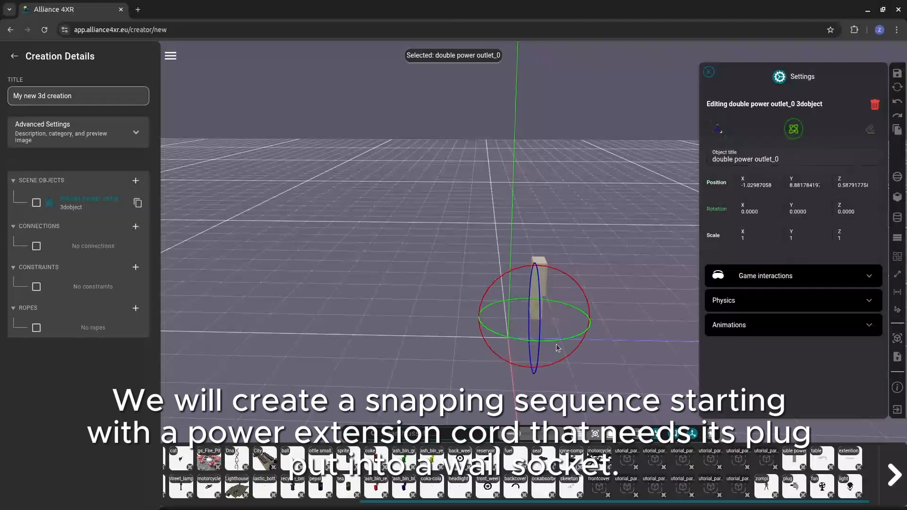
{"action": "left_click_drag", "start_coordinate": [566, 339], "coordinate": [456, 335]}
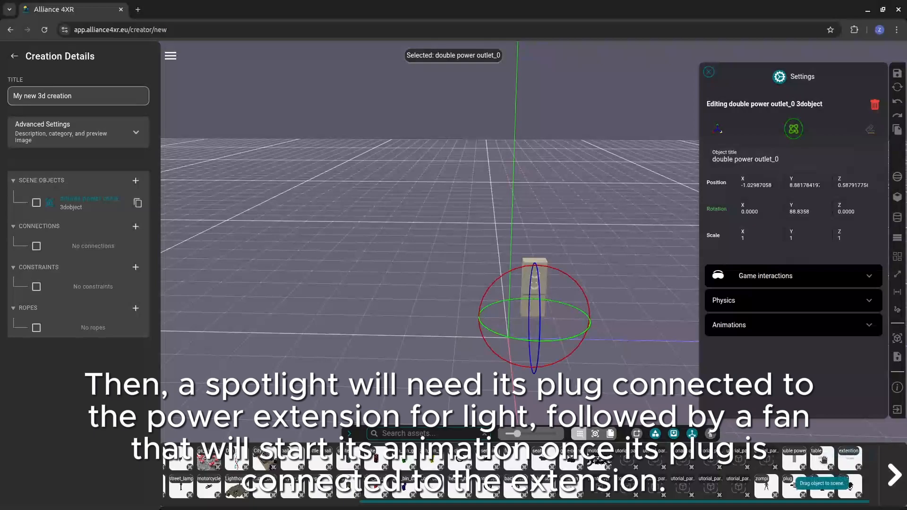
Add the table to the scene and move it to about X 0.85, Y 0.48, Z -0.59
{"action": "left_click_drag", "start_coordinate": [824, 460], "coordinate": [543, 402]}
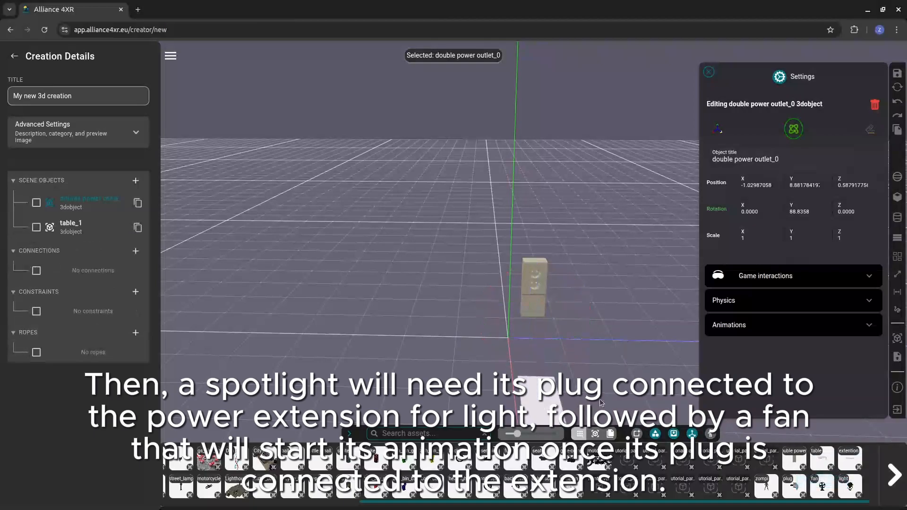
{"action": "scroll", "coordinate": [600, 403], "scroll_direction": "down", "scroll_amount": 3}
{"action": "left_click", "coordinate": [530, 385]}
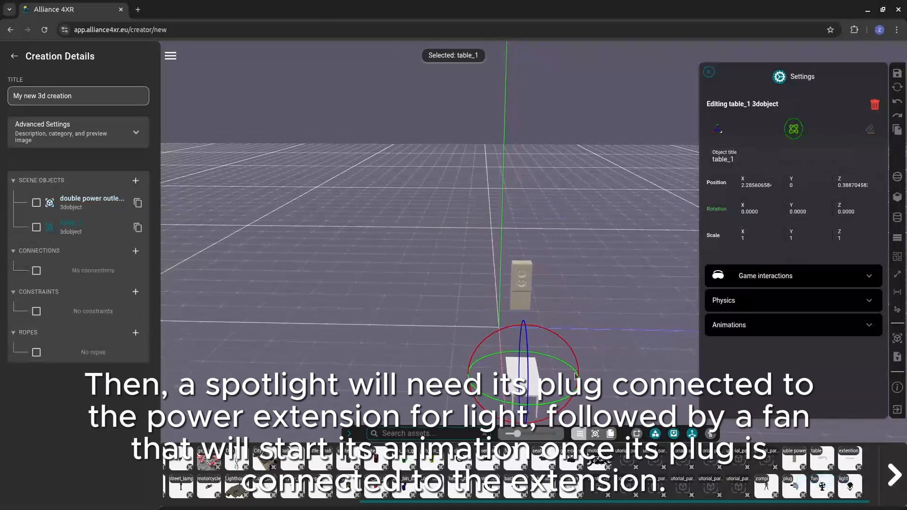
{"action": "left_click", "coordinate": [718, 137]}
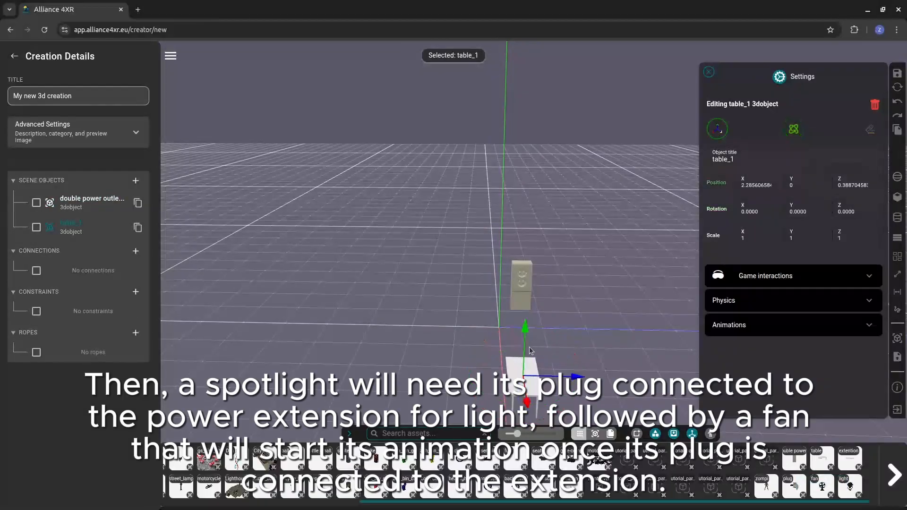
{"action": "left_click_drag", "start_coordinate": [525, 348], "coordinate": [520, 333]}
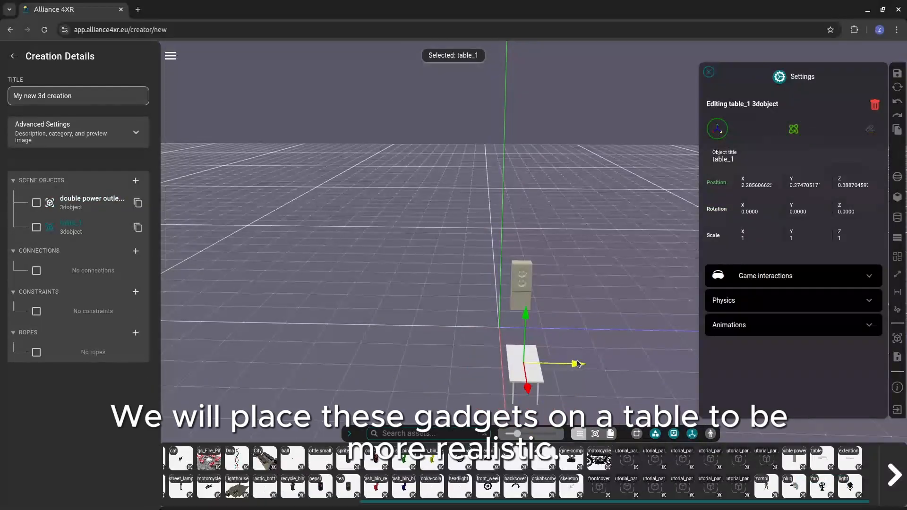
{"action": "left_click_drag", "start_coordinate": [575, 365], "coordinate": [521, 364]}
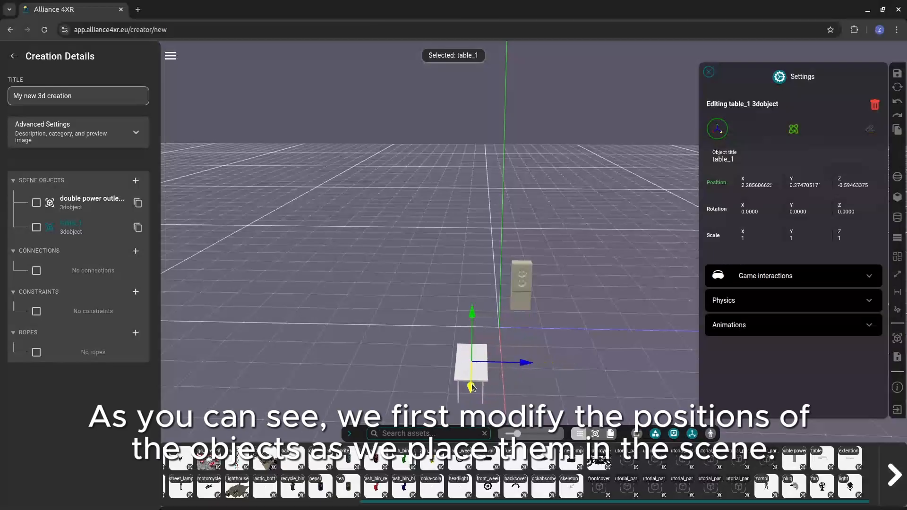
{"action": "left_click_drag", "start_coordinate": [472, 392], "coordinate": [475, 343]}
{"action": "left_click_drag", "start_coordinate": [547, 350], "coordinate": [481, 350]}
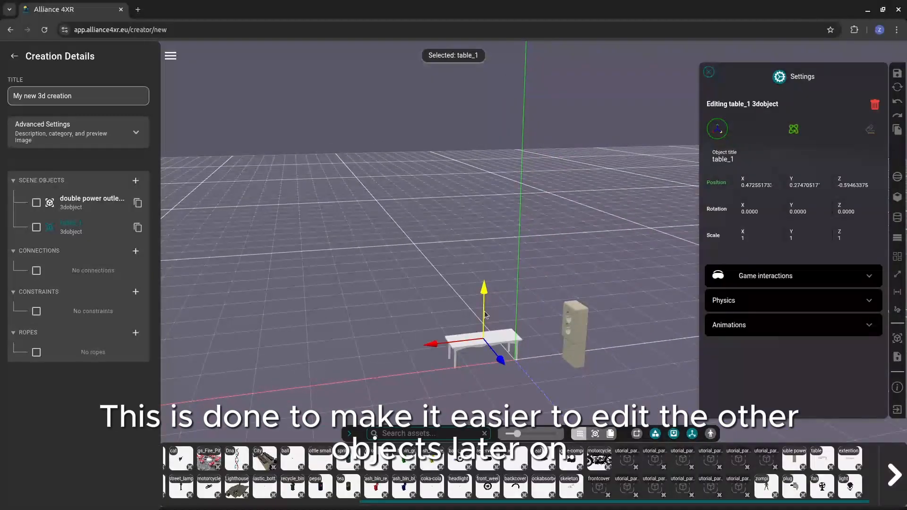
{"action": "left_click_drag", "start_coordinate": [485, 314], "coordinate": [423, 337]}
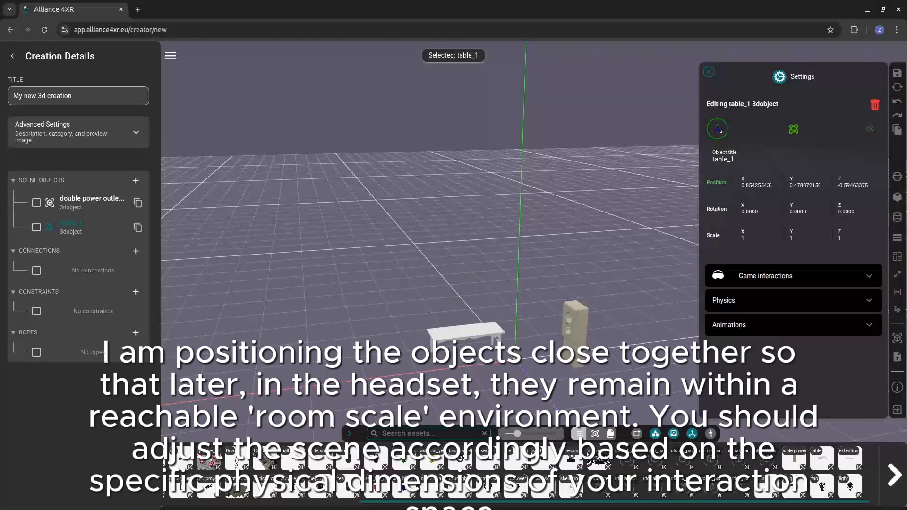
Add the extension to the scene and move it beside the table to about X 1.05, Z 1.10
{"action": "left_click_drag", "start_coordinate": [509, 392], "coordinate": [592, 410]}
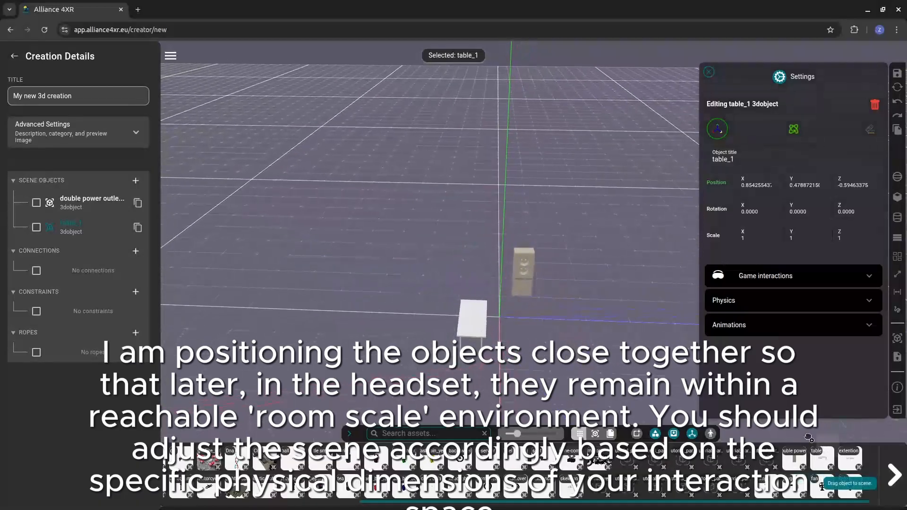
{"action": "left_click_drag", "start_coordinate": [809, 438], "coordinate": [574, 357]}
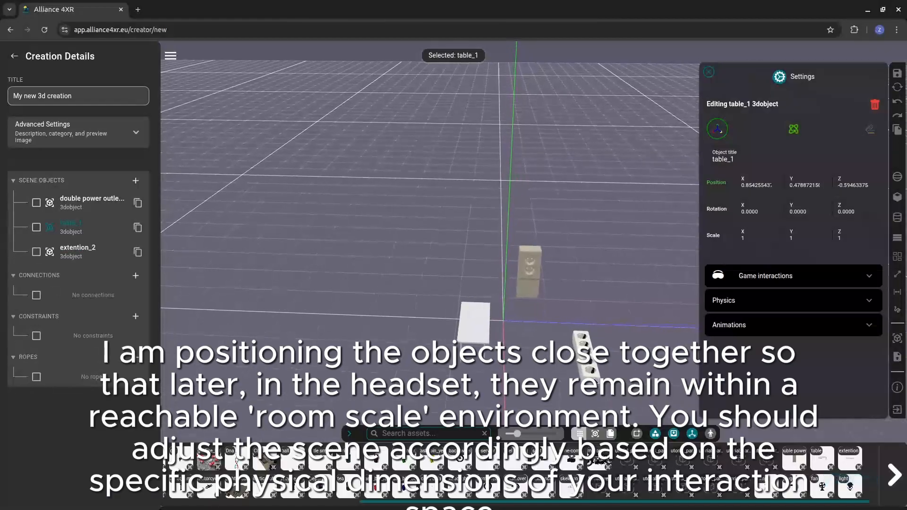
{"action": "scroll", "coordinate": [595, 376], "scroll_direction": "up", "scroll_amount": 1}
{"action": "left_click", "coordinate": [596, 365]}
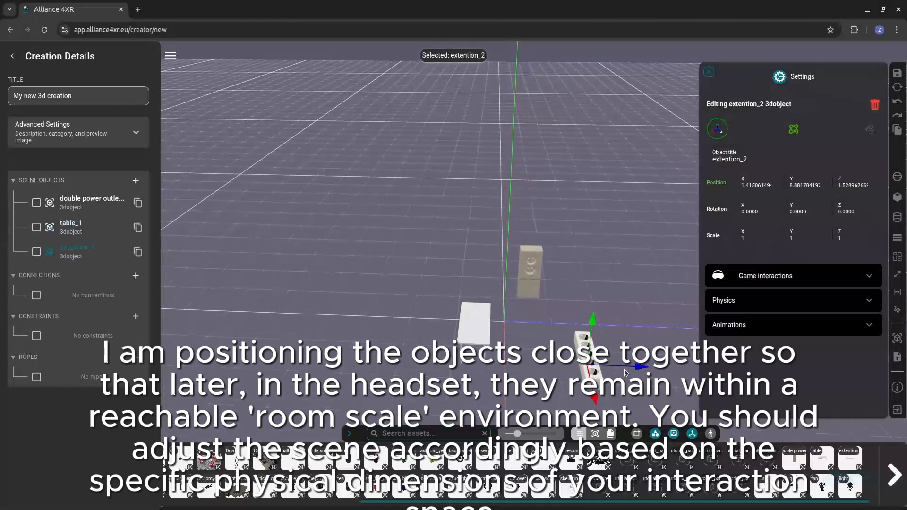
{"action": "left_click_drag", "start_coordinate": [633, 368], "coordinate": [610, 373]}
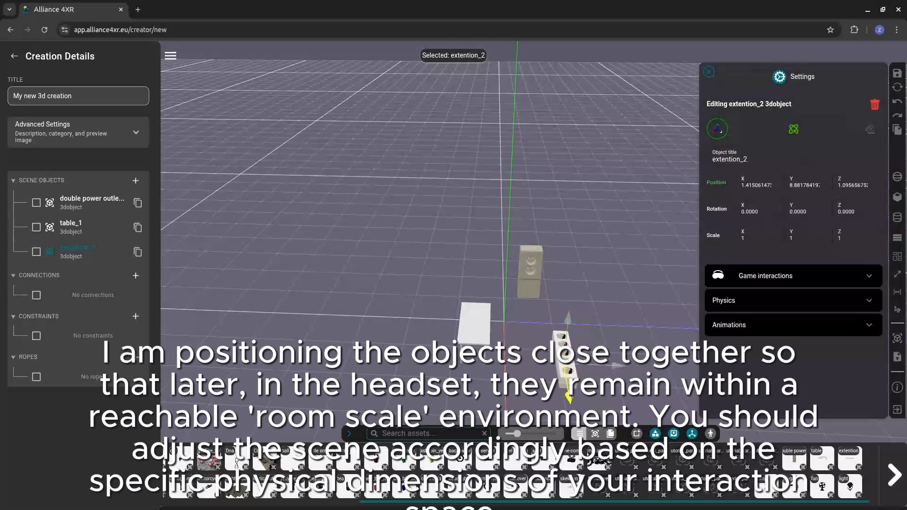
{"action": "left_click_drag", "start_coordinate": [569, 397], "coordinate": [658, 386]}
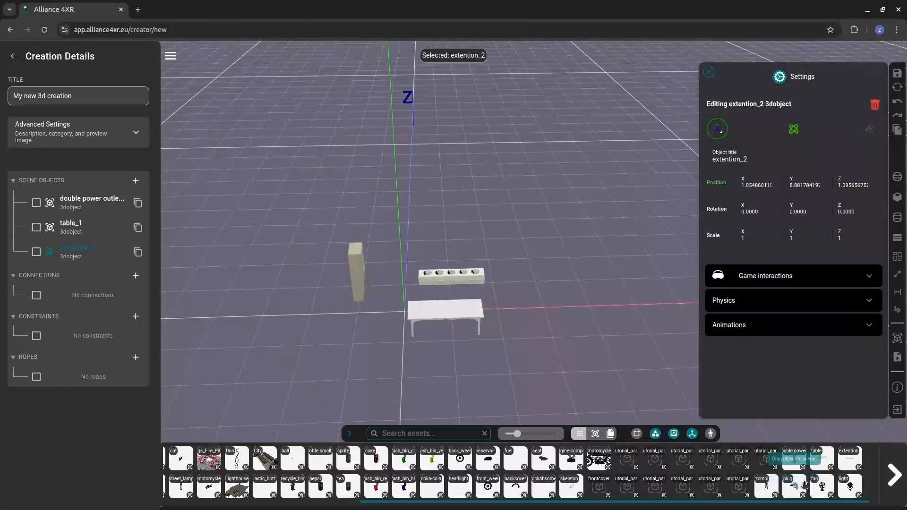
Place the light and the fan on the tabletop
{"action": "left_click_drag", "start_coordinate": [847, 491], "coordinate": [417, 300]}
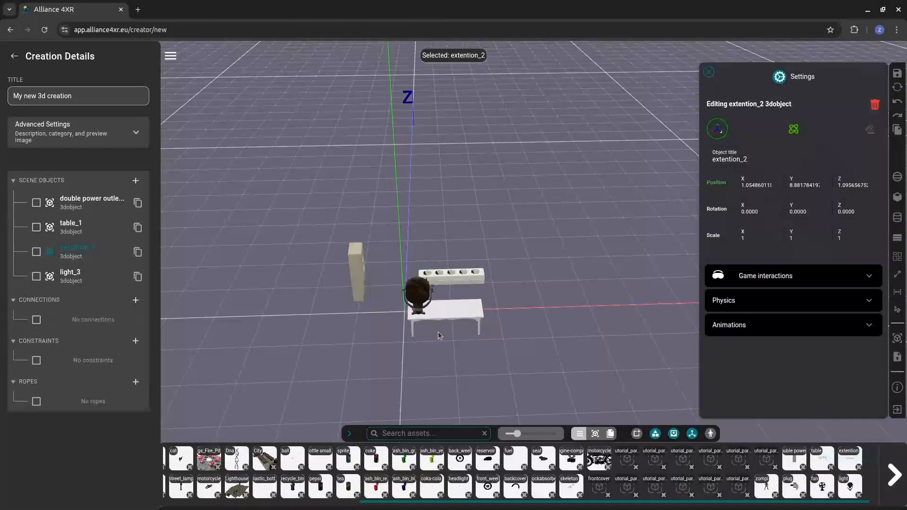
{"action": "left_click_drag", "start_coordinate": [453, 360], "coordinate": [405, 347]}
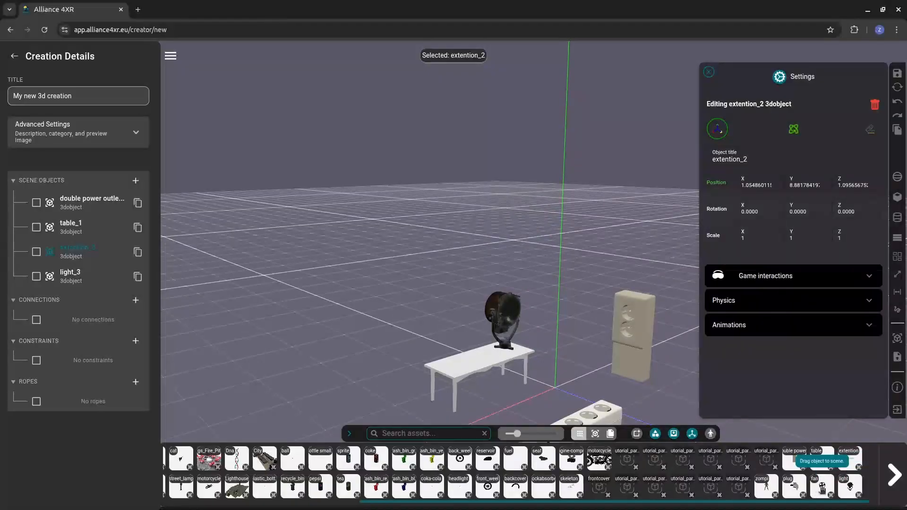
{"action": "left_click_drag", "start_coordinate": [821, 487], "coordinate": [452, 368]}
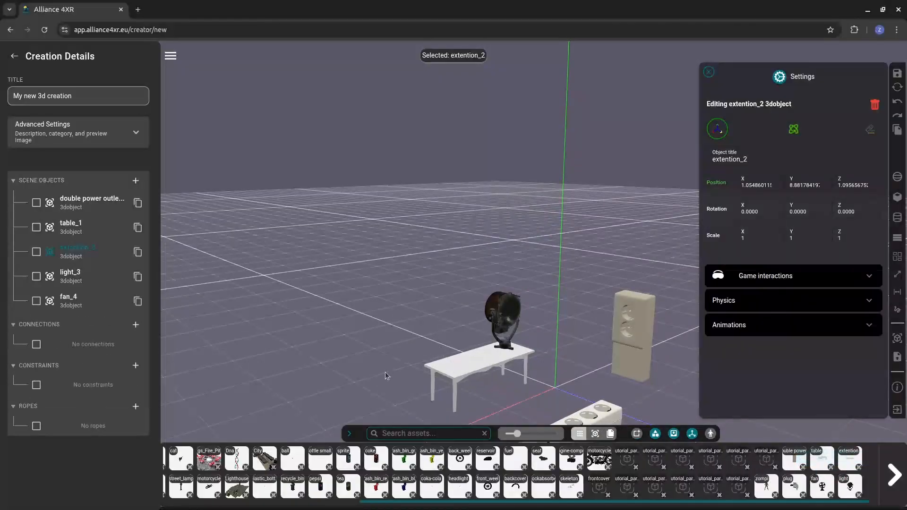
Adjust the fan's position on the table and move the light to about X 0.32, Z -0.76
{"action": "left_click_drag", "start_coordinate": [358, 390], "coordinate": [451, 351]}
{"action": "left_click", "coordinate": [451, 350]}
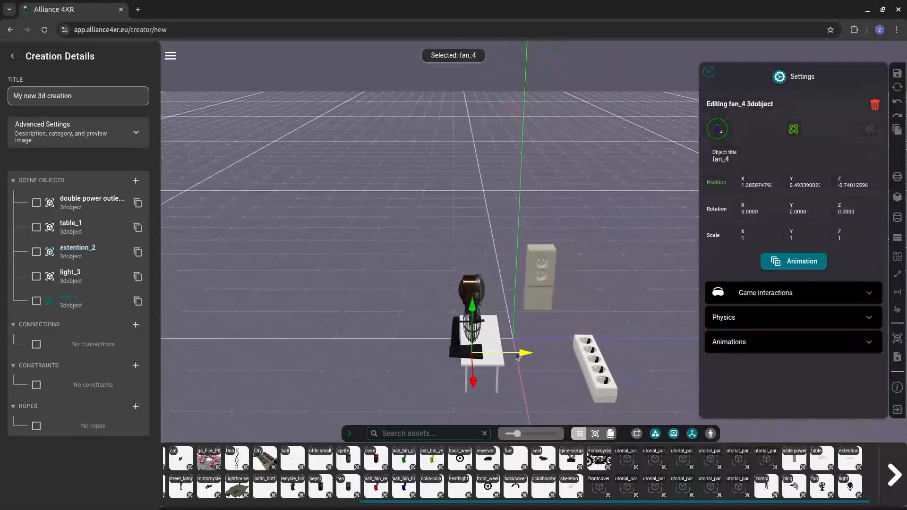
{"action": "left_click_drag", "start_coordinate": [530, 355], "coordinate": [532, 355]}
{"action": "left_click_drag", "start_coordinate": [518, 397], "coordinate": [523, 335]}
{"action": "left_click", "coordinate": [453, 299]}
{"action": "left_click_drag", "start_coordinate": [566, 367], "coordinate": [530, 363]}
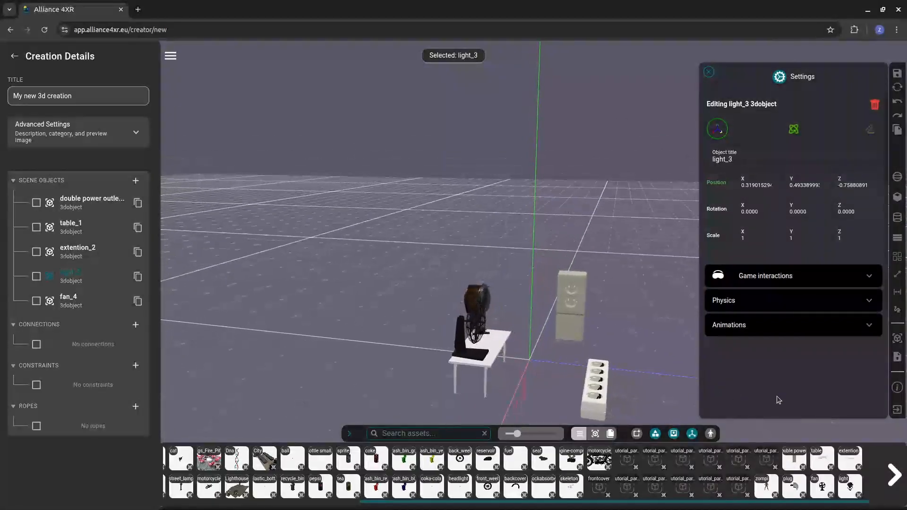
Add a plug between the outlet and the extension, and duplicate it twice
{"action": "left_click_drag", "start_coordinate": [637, 365], "coordinate": [633, 392]}
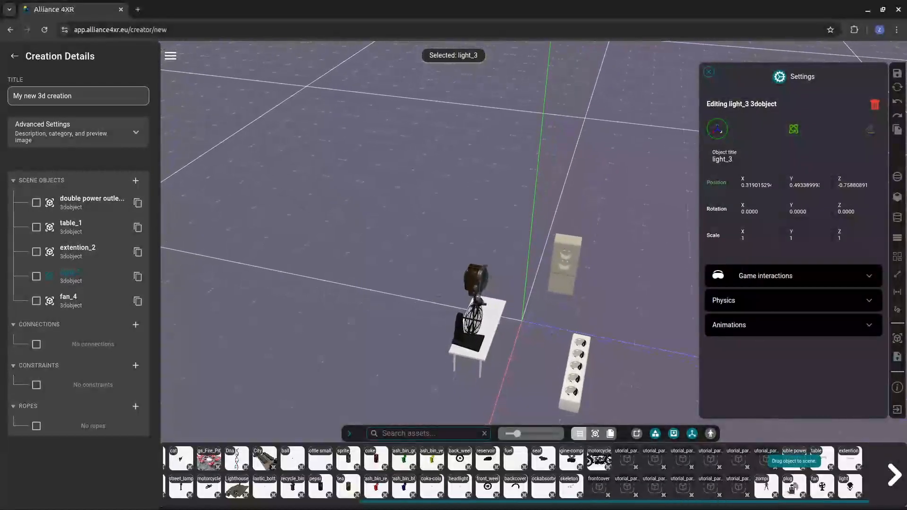
{"action": "left_click_drag", "start_coordinate": [790, 490], "coordinate": [606, 347]}
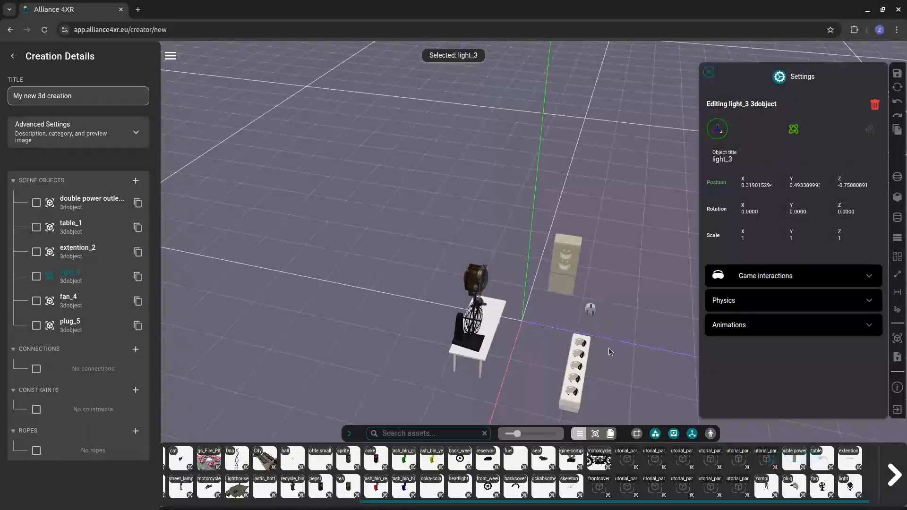
{"action": "left_click", "coordinate": [138, 326]}
{"action": "left_click", "coordinate": [138, 326]}
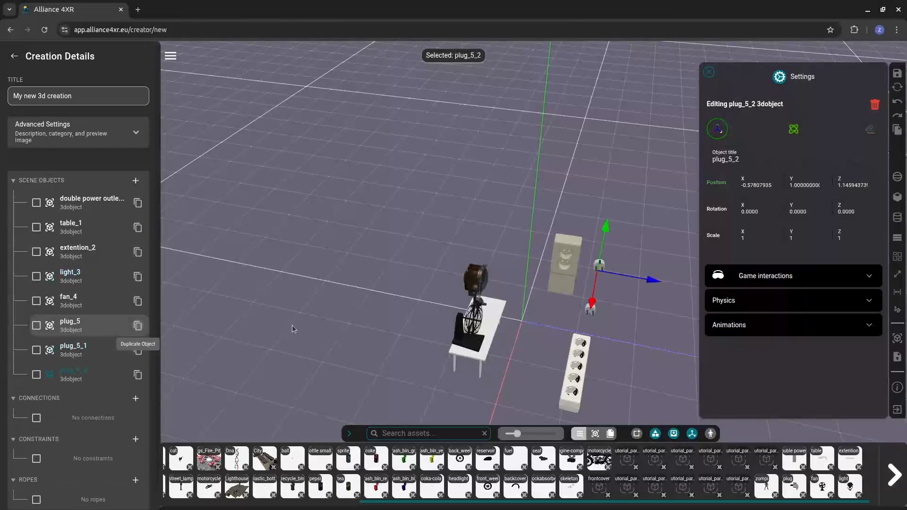
Move the plug copy plug_5_1 beside the extension to about X 1.66, Y 0.37, Z 0.56
{"action": "scroll", "coordinate": [643, 284], "scroll_direction": "up", "scroll_amount": 2}
{"action": "left_click_drag", "start_coordinate": [666, 274], "coordinate": [634, 284]}
{"action": "left_click", "coordinate": [638, 312]}
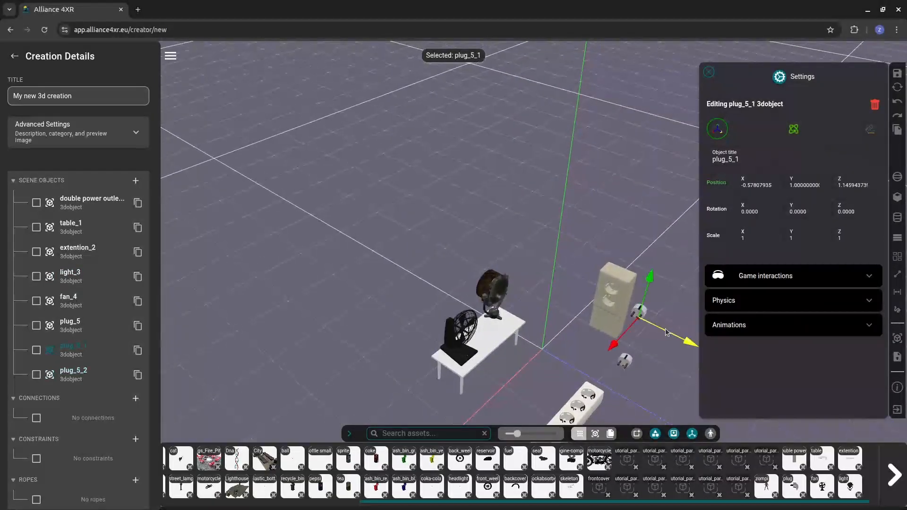
{"action": "left_click_drag", "start_coordinate": [666, 332], "coordinate": [459, 429]}
{"action": "scroll", "coordinate": [488, 382], "scroll_direction": "down", "scroll_amount": 3}
{"action": "left_click_drag", "start_coordinate": [488, 382], "coordinate": [569, 321]}
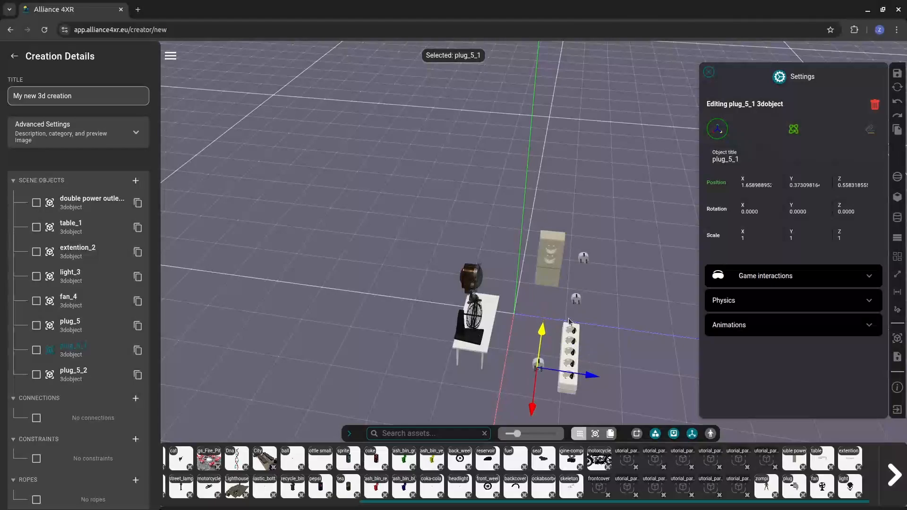
Move the plug copy plug_5_2 beside the table to about X 0.64, Y 0.41, Z 0.17
{"action": "left_click", "coordinate": [583, 263]}
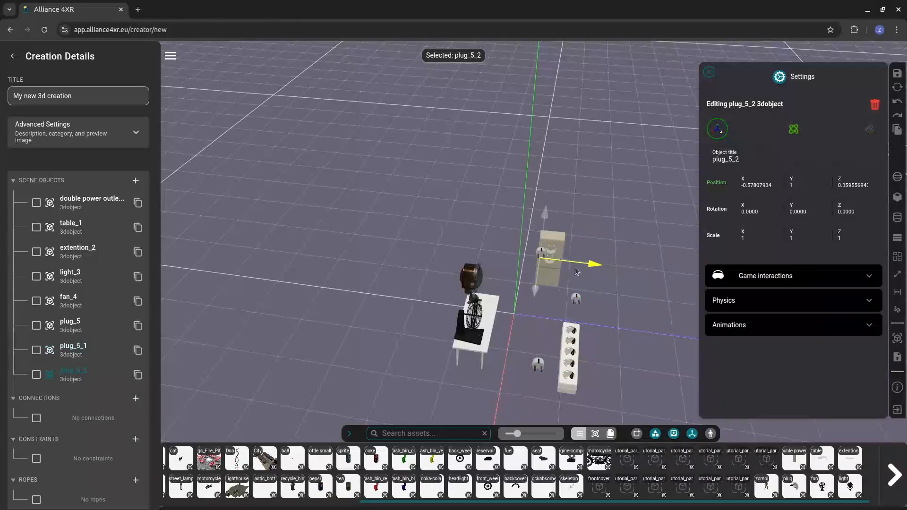
{"action": "left_click_drag", "start_coordinate": [586, 263], "coordinate": [522, 202]}
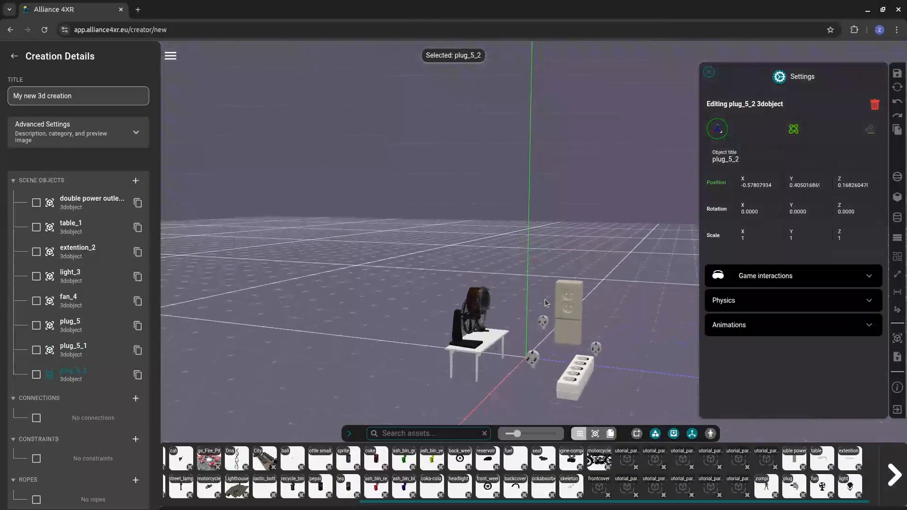
{"action": "left_click_drag", "start_coordinate": [532, 341], "coordinate": [514, 358]}
{"action": "left_click_drag", "start_coordinate": [457, 414], "coordinate": [480, 436]}
Clear the stray text from the asset search and hide the asset library
{"action": "middle_click_drag", "start_coordinate": [480, 437], "coordinate": [575, 433]}
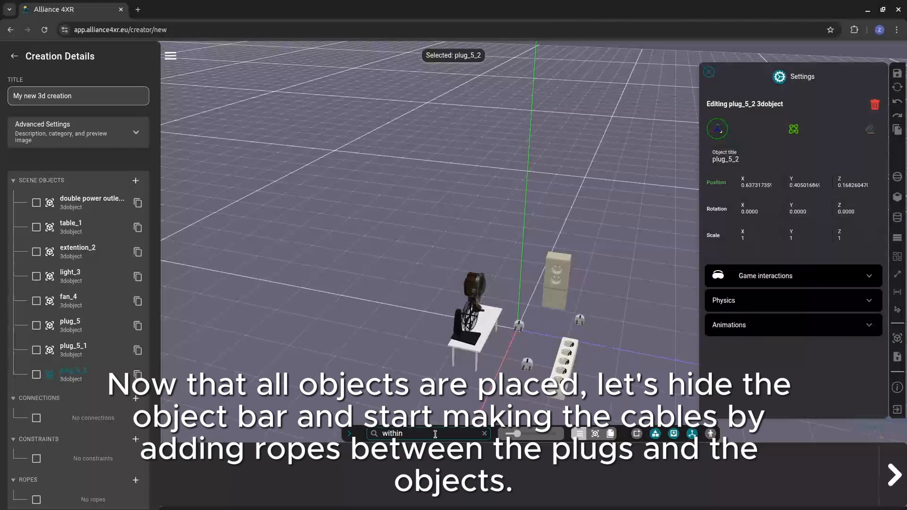
{"action": "left_click", "coordinate": [485, 433]}
{"action": "left_click_drag", "start_coordinate": [645, 366], "coordinate": [572, 347]}
{"action": "scroll", "coordinate": [816, 491], "scroll_direction": "down", "scroll_amount": 5}
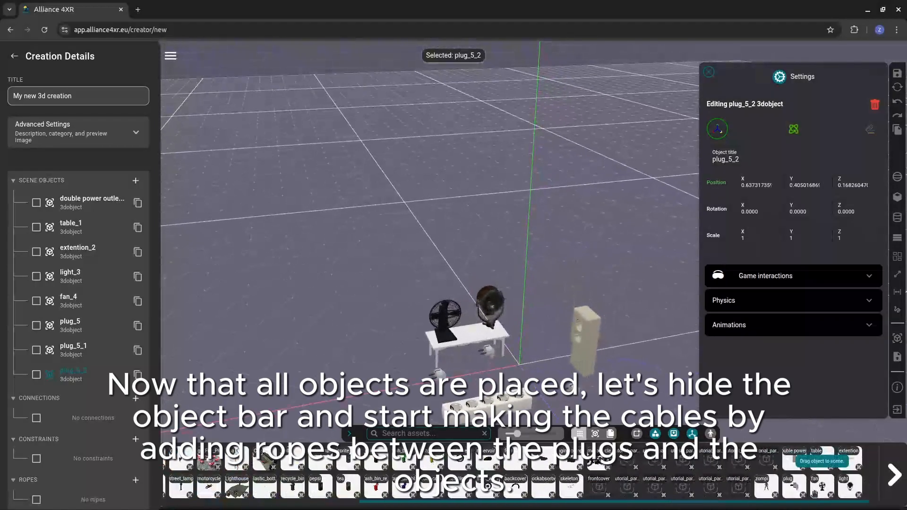
{"action": "left_click", "coordinate": [894, 474]}
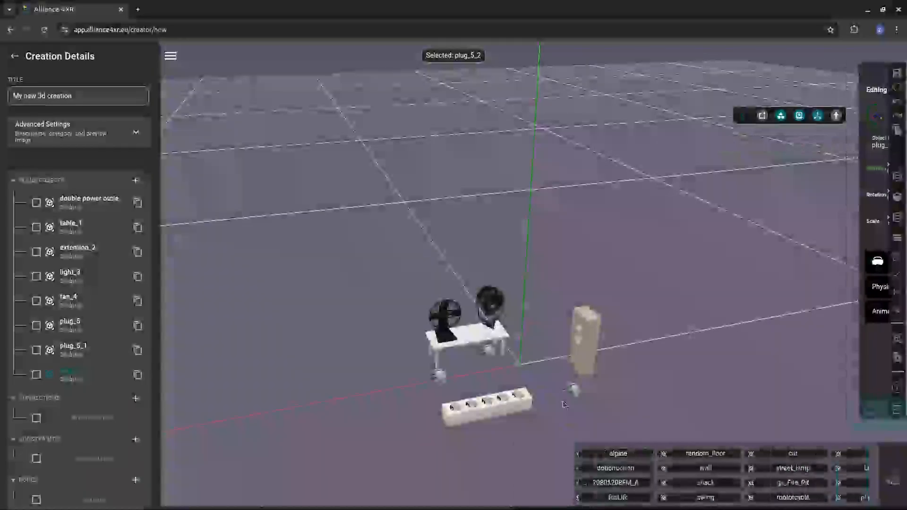
Add a sphere to the scene as a rope attachment point
{"action": "left_click_drag", "start_coordinate": [553, 430], "coordinate": [673, 440]}
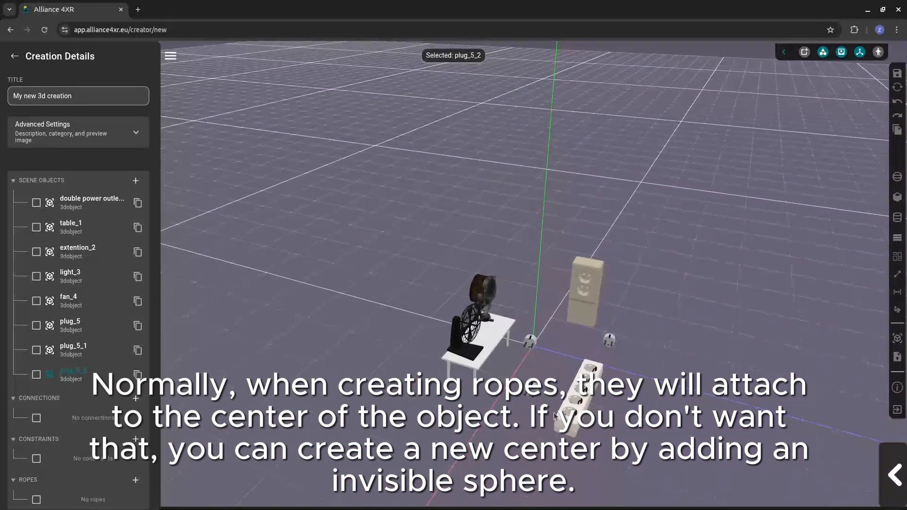
{"action": "left_click_drag", "start_coordinate": [553, 413], "coordinate": [611, 450]}
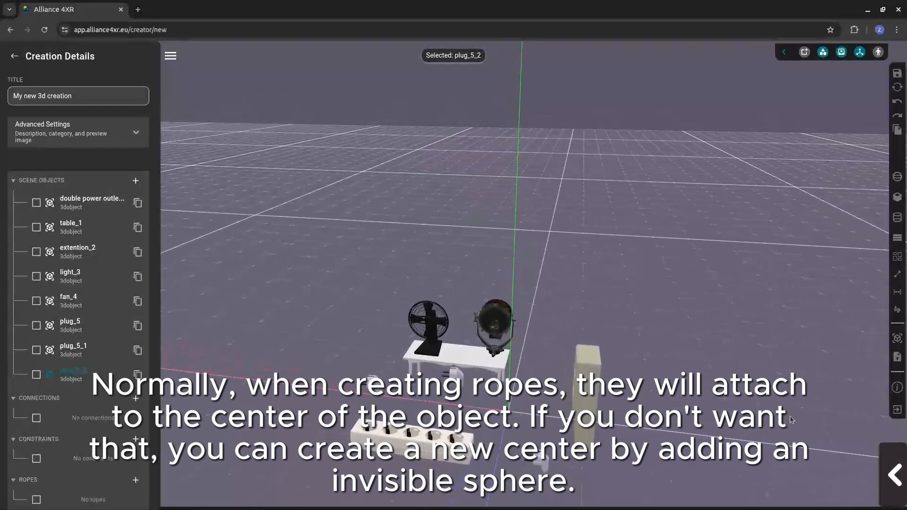
{"action": "left_click", "coordinate": [897, 177]}
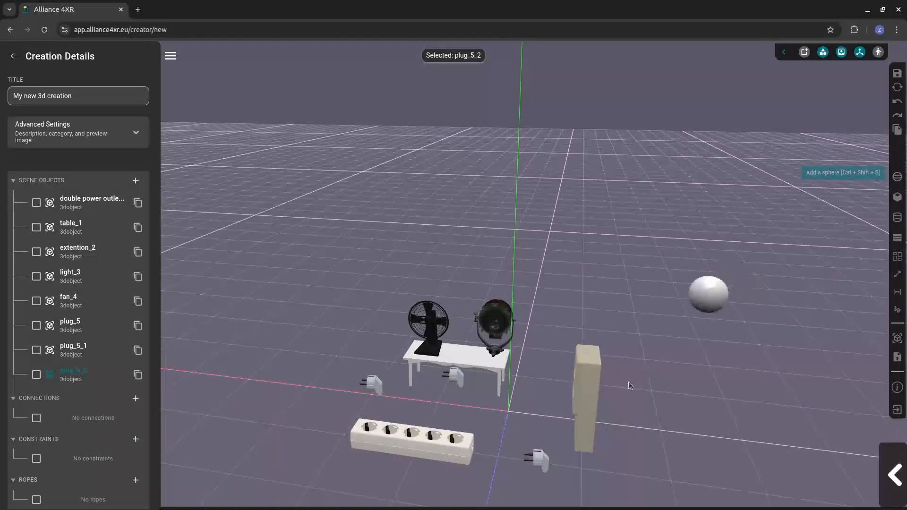
Place the sphere on the ground near the extension and set its scale to 0.1 on X, Y and Z
{"action": "left_click", "coordinate": [521, 482]}
{"action": "left_click_drag", "start_coordinate": [522, 482], "coordinate": [560, 437]}
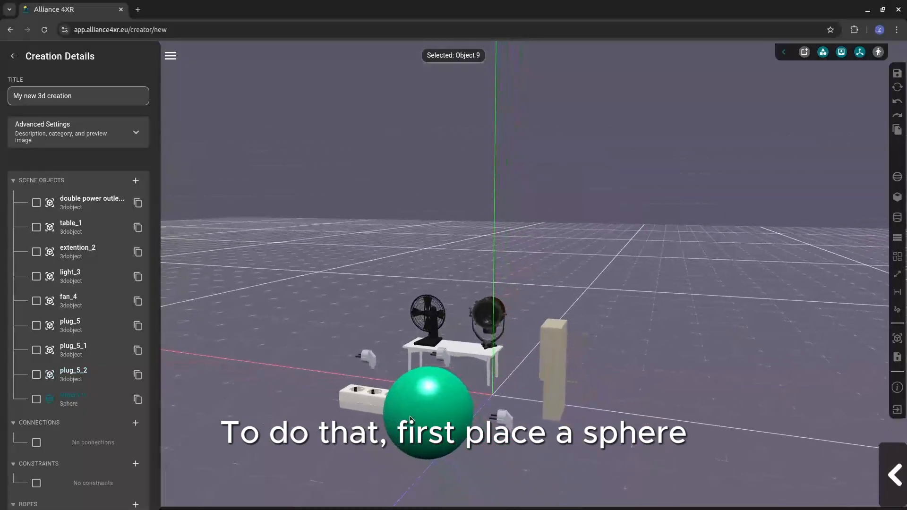
{"action": "left_click", "coordinate": [447, 418]}
{"action": "left_click_drag", "start_coordinate": [755, 239], "coordinate": [708, 242]}
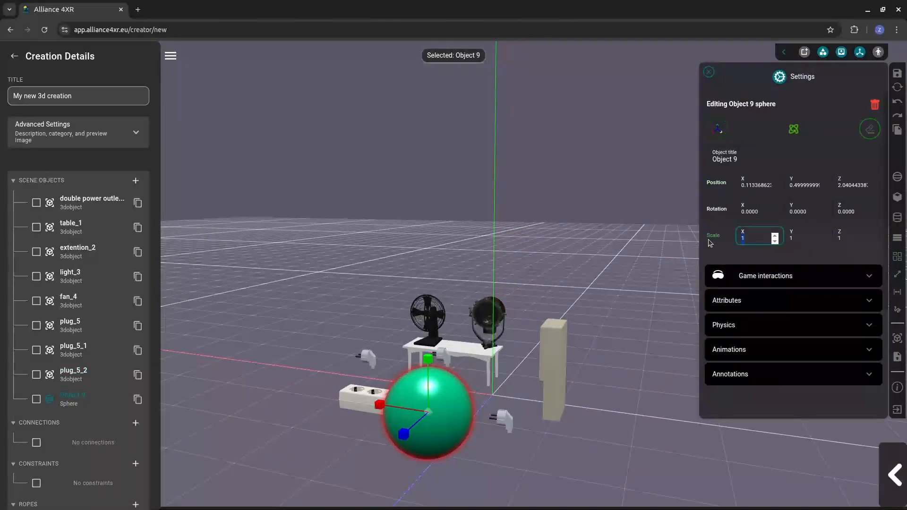
{"action": "type", "text": "0.1"}
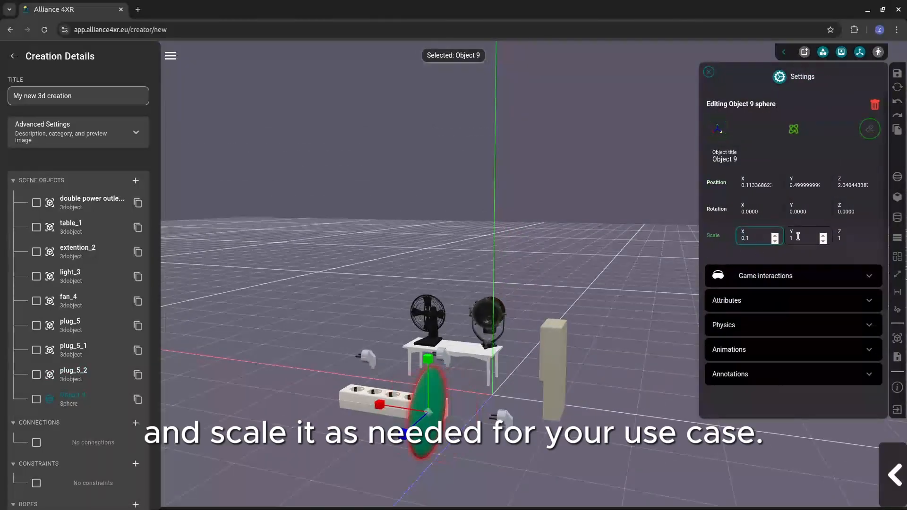
{"action": "left_click", "coordinate": [793, 237]}
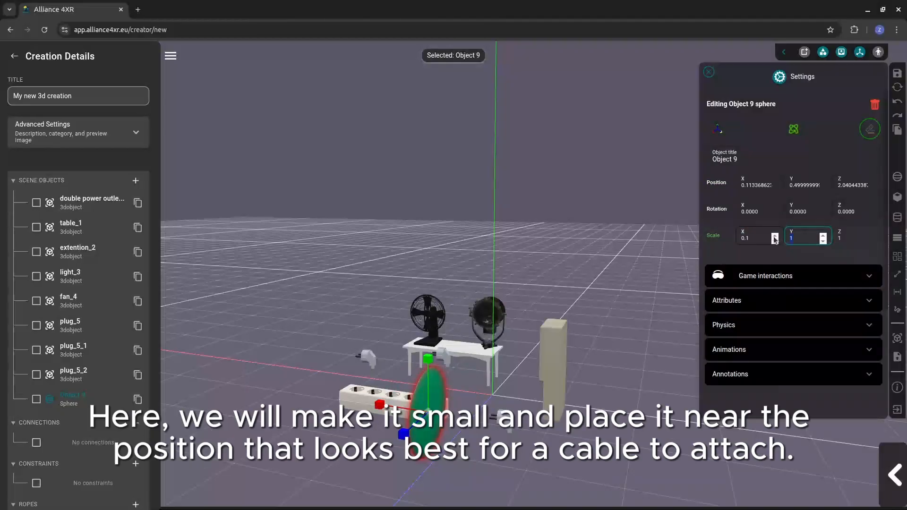
{"action": "type", "text": "0."}
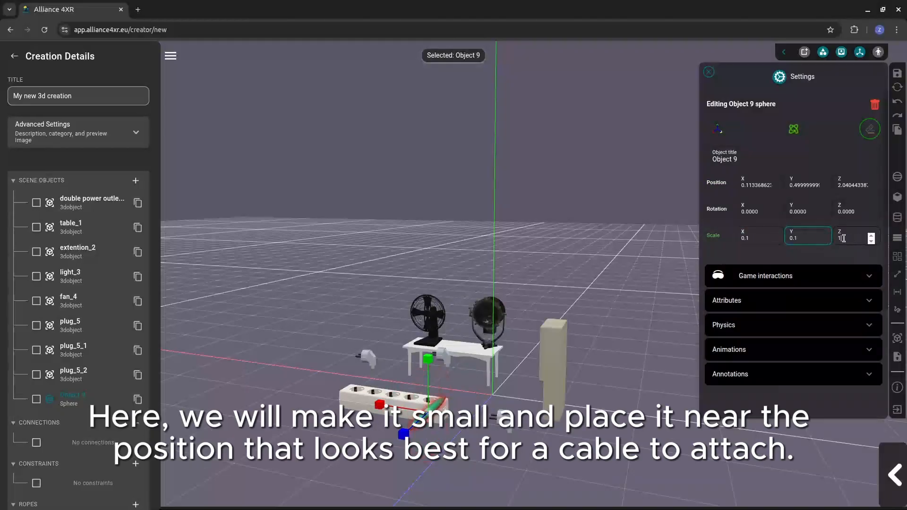
{"action": "left_click", "coordinate": [843, 238]}
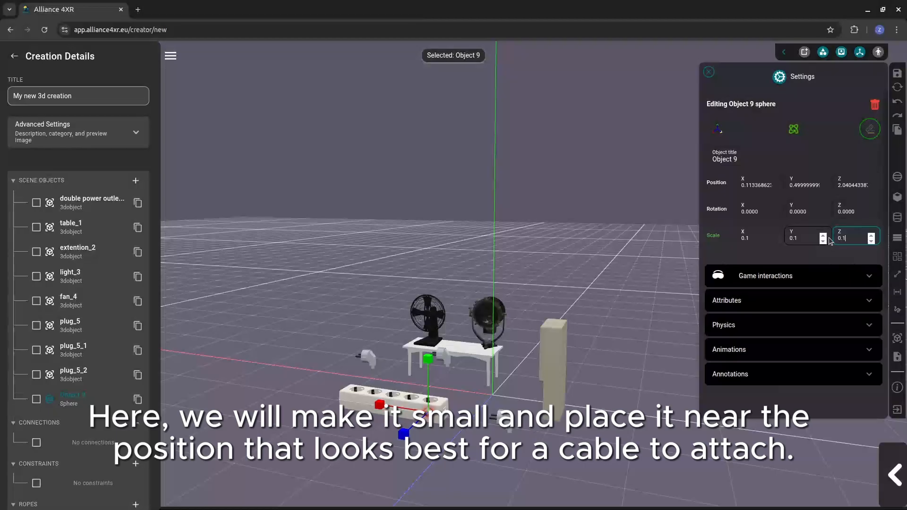
Move the small sphere to the end of the extension facing plug_5, at about X 0.31, Y 0.14, Z 1.12
{"action": "left_click", "coordinate": [497, 461]}
{"action": "scroll", "coordinate": [427, 430], "scroll_direction": "up", "scroll_amount": 2}
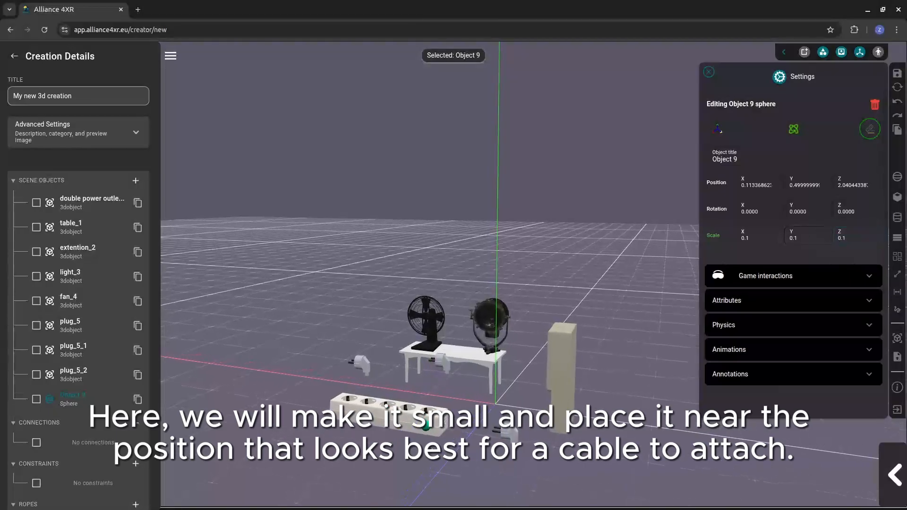
{"action": "left_click_drag", "start_coordinate": [423, 426], "coordinate": [467, 439]}
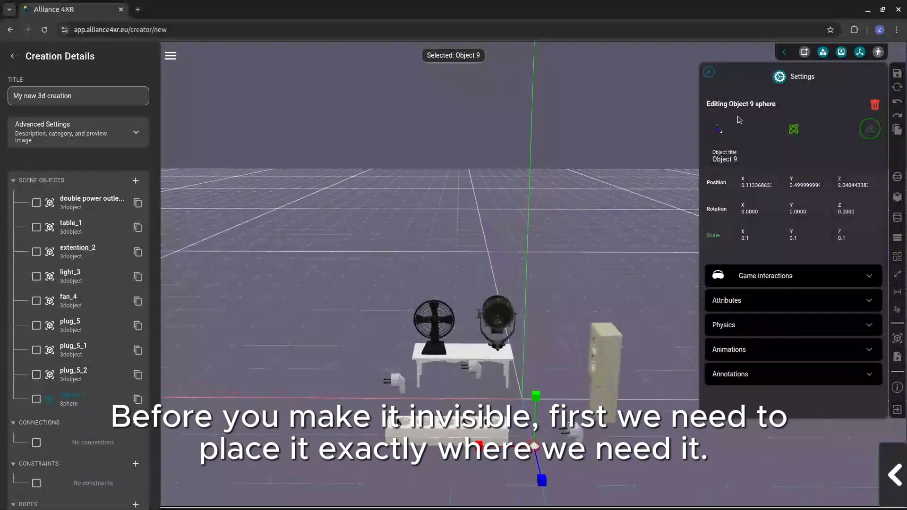
{"action": "left_click", "coordinate": [719, 129]}
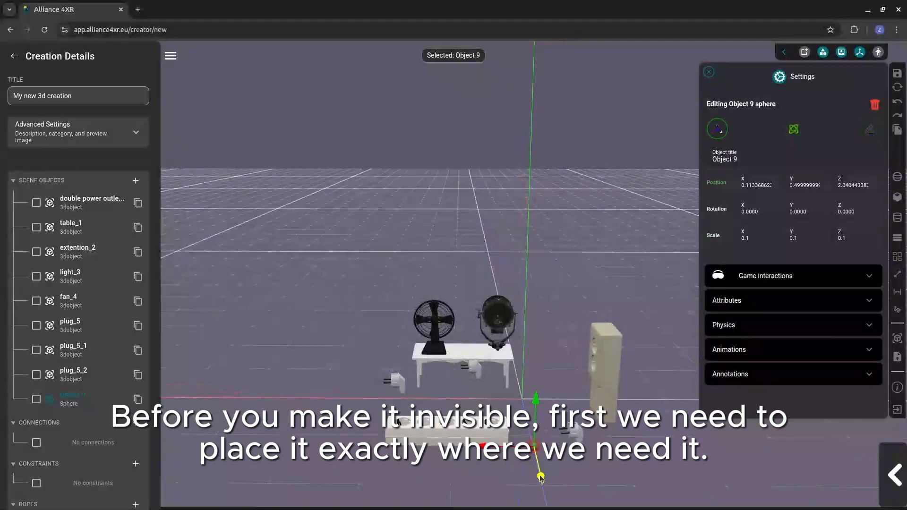
{"action": "left_click_drag", "start_coordinate": [541, 477], "coordinate": [533, 461]}
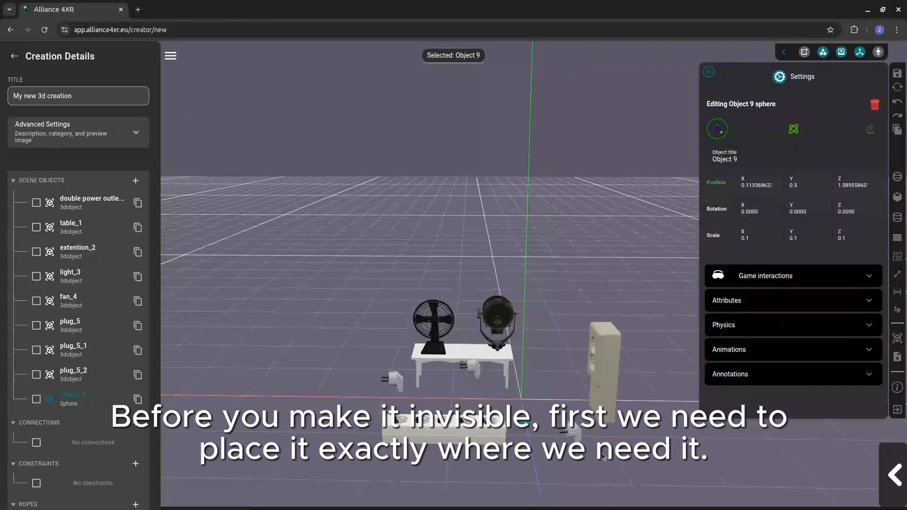
{"action": "left_click_drag", "start_coordinate": [603, 456], "coordinate": [511, 453]}
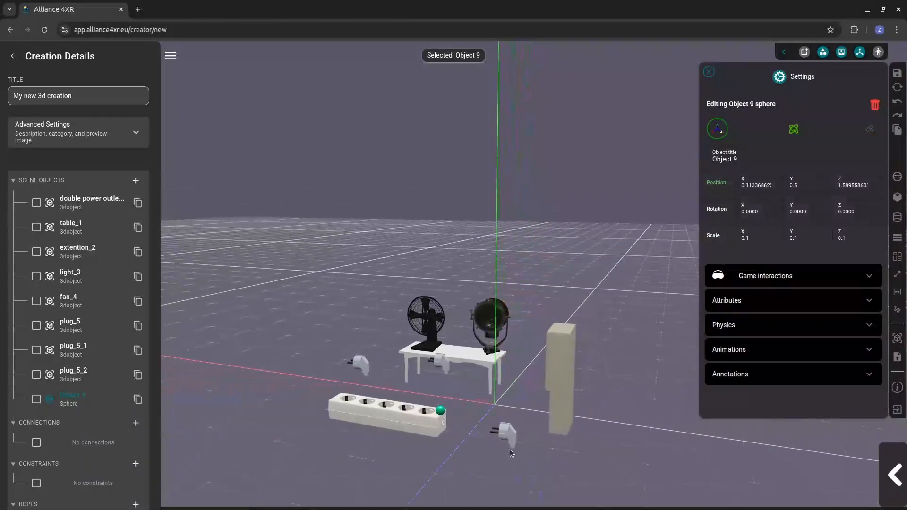
{"action": "left_click", "coordinate": [440, 411]}
{"action": "left_click_drag", "start_coordinate": [442, 382], "coordinate": [444, 410]}
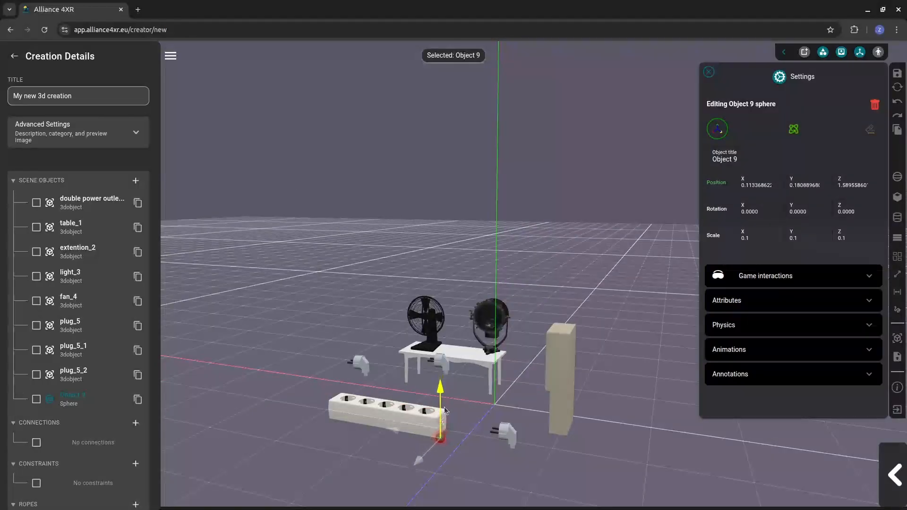
{"action": "mouse_move", "coordinate": [419, 459]}
{"action": "left_mouse_down"}
{"action": "mouse_move", "coordinate": [437, 450]}
{"action": "mouse_move", "coordinate": [438, 478]}
{"action": "mouse_move", "coordinate": [412, 459]}
{"action": "left_mouse_up"}
{"action": "left_click_drag", "start_coordinate": [455, 479], "coordinate": [450, 460]}
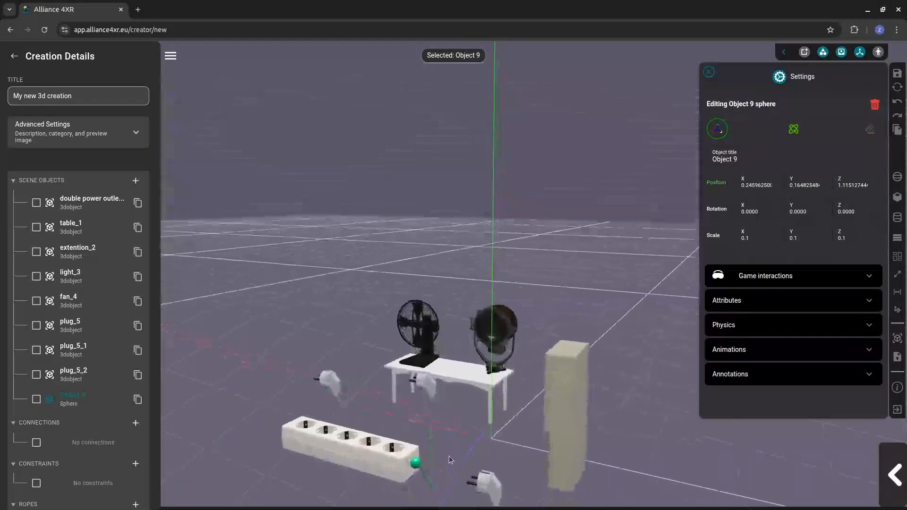
{"action": "left_click", "coordinate": [411, 464]}
{"action": "left_click_drag", "start_coordinate": [409, 443], "coordinate": [393, 462]}
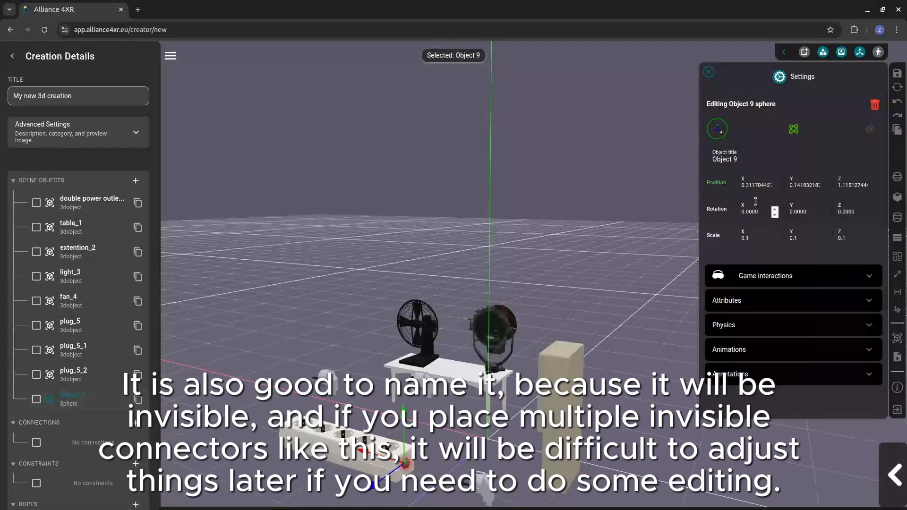
Rename the small sphere as "extention connector"
{"action": "left_click_drag", "start_coordinate": [742, 158], "coordinate": [699, 160]}
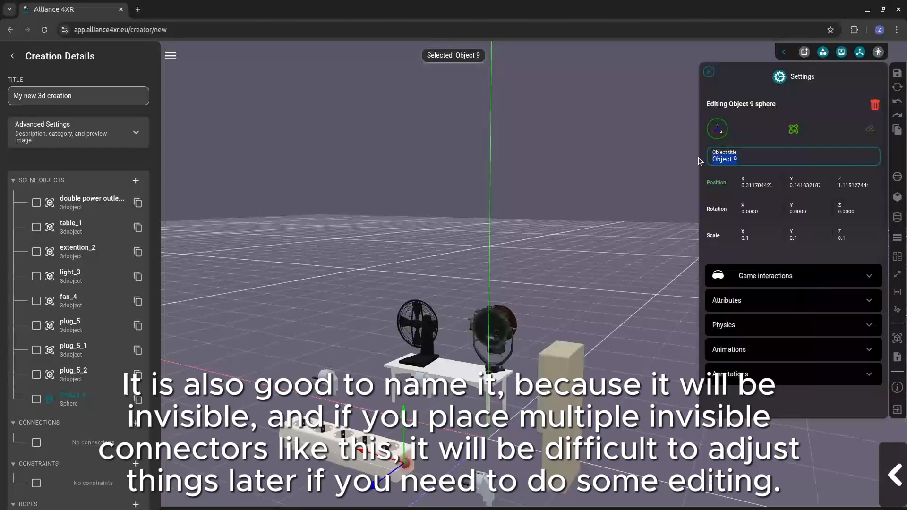
{"action": "type", "text": "extent"}
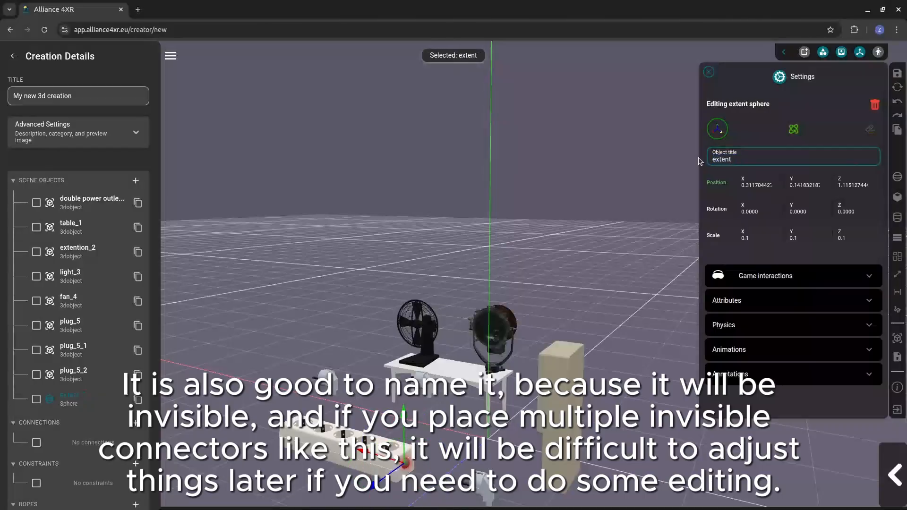
{"action": "type", "text": "ion connector"}
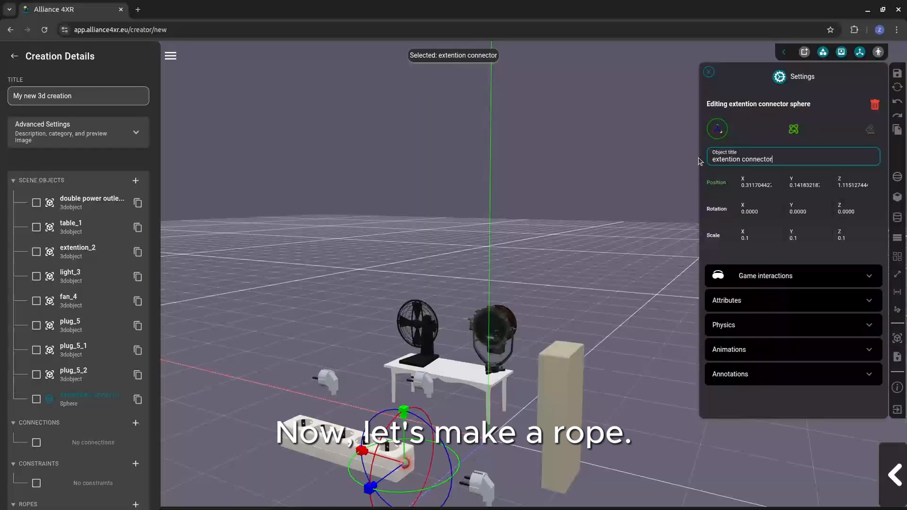
{"action": "left_click", "coordinate": [787, 256]}
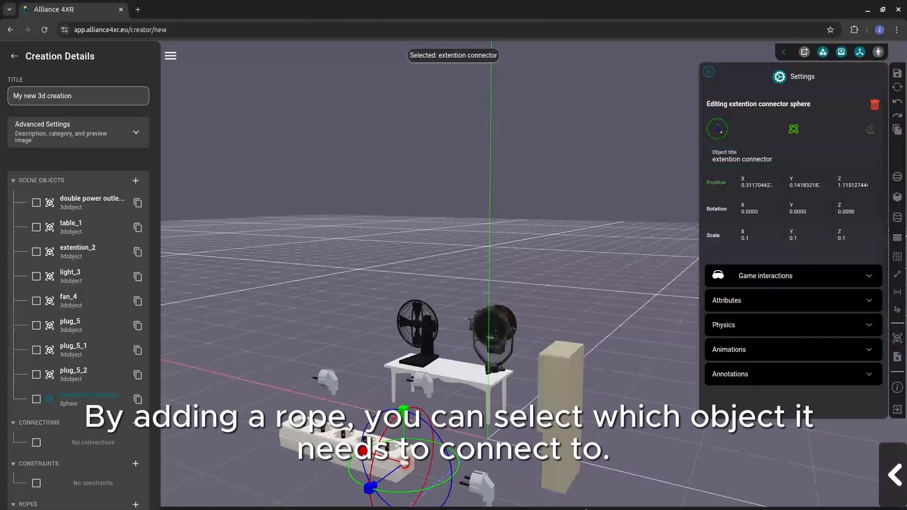
Add a rope that starts at the extention connector sphere and ends at plug_5
{"action": "scroll", "coordinate": [69, 442], "scroll_direction": "down", "scroll_amount": 1}
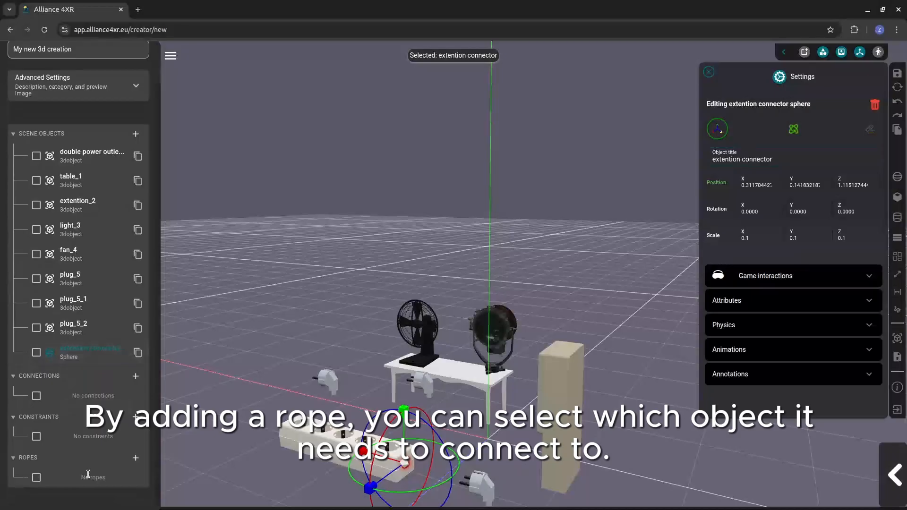
{"action": "left_click", "coordinate": [135, 458]}
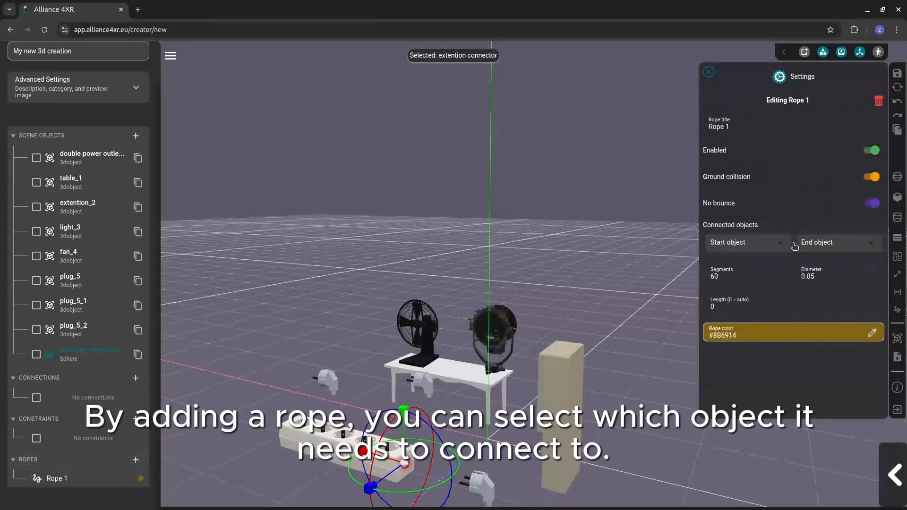
{"action": "left_click", "coordinate": [770, 248]}
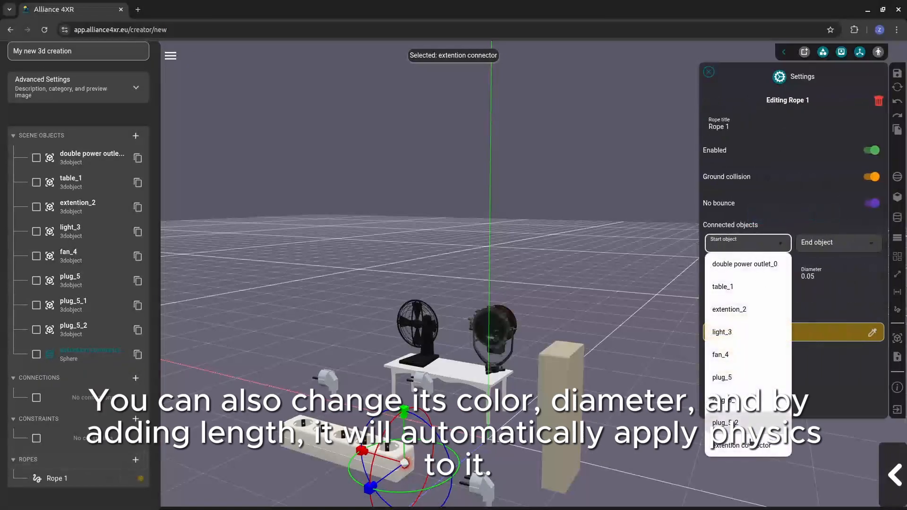
{"action": "left_click", "coordinate": [741, 445]}
{"action": "left_click", "coordinate": [860, 249]}
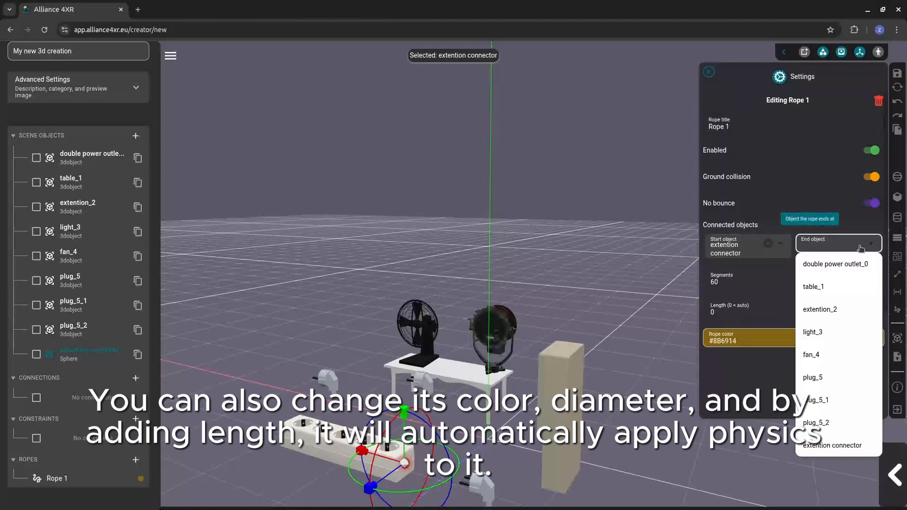
{"action": "left_click", "coordinate": [834, 377]}
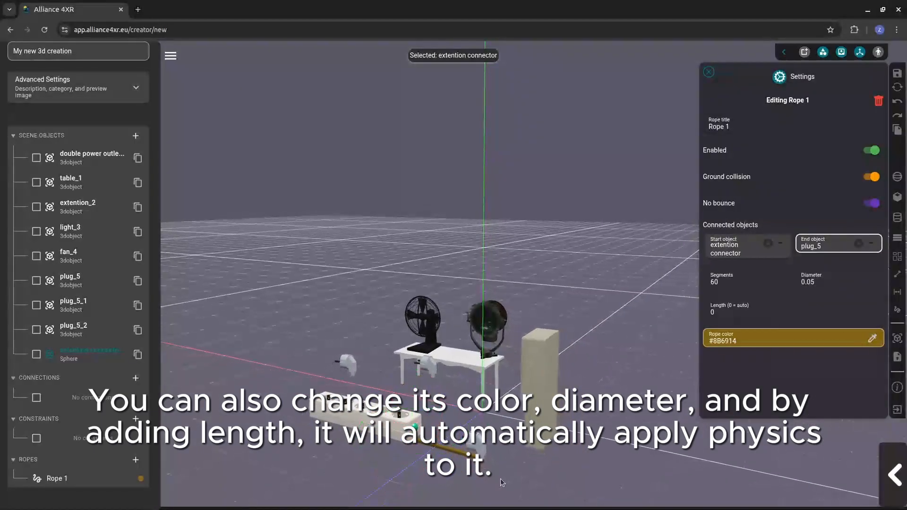
Make the extention connector sphere invisible by setting its opacity to 0
{"action": "mouse_move", "coordinate": [501, 479]}
{"action": "left_mouse_down"}
{"action": "mouse_move", "coordinate": [532, 473]}
{"action": "mouse_move", "coordinate": [514, 467]}
{"action": "left_mouse_up"}
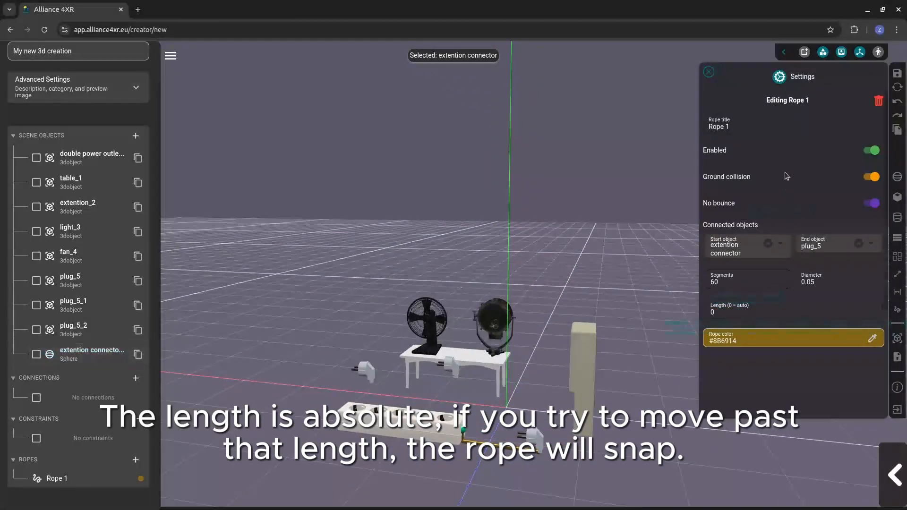
{"action": "scroll", "coordinate": [424, 428], "scroll_direction": "down", "scroll_amount": 2}
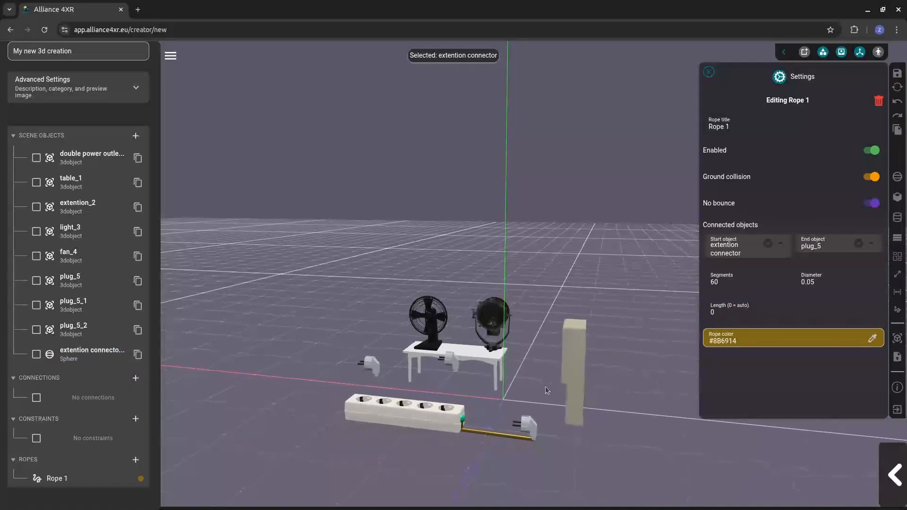
{"action": "left_click", "coordinate": [709, 73]}
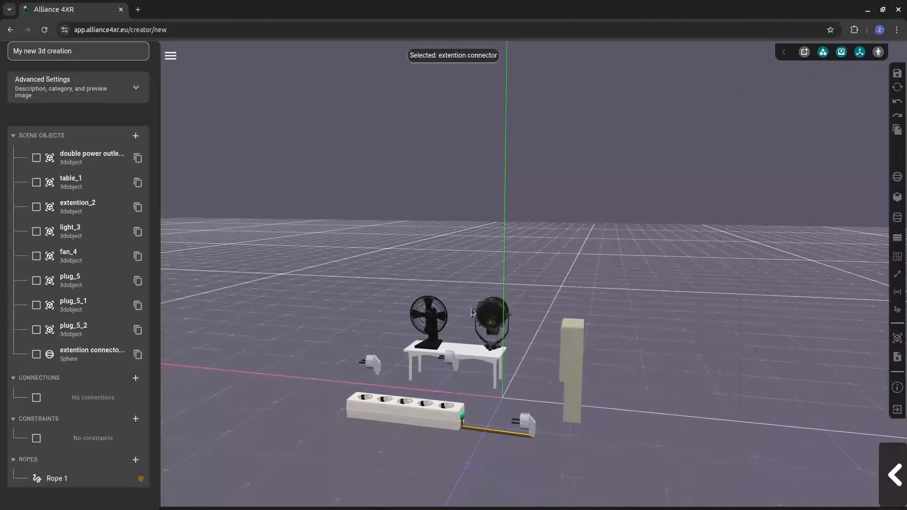
{"action": "left_click", "coordinate": [107, 364]}
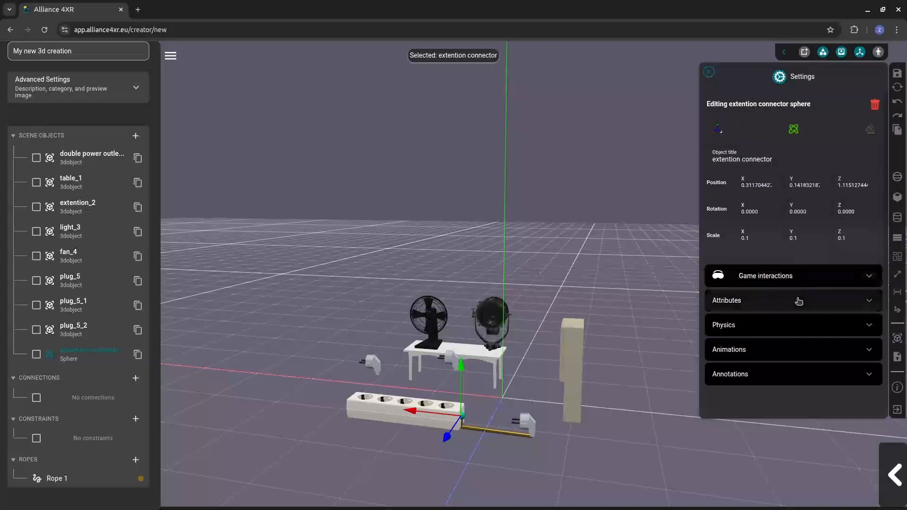
{"action": "left_click", "coordinate": [798, 301]}
{"action": "left_click_drag", "start_coordinate": [781, 356], "coordinate": [761, 357]}
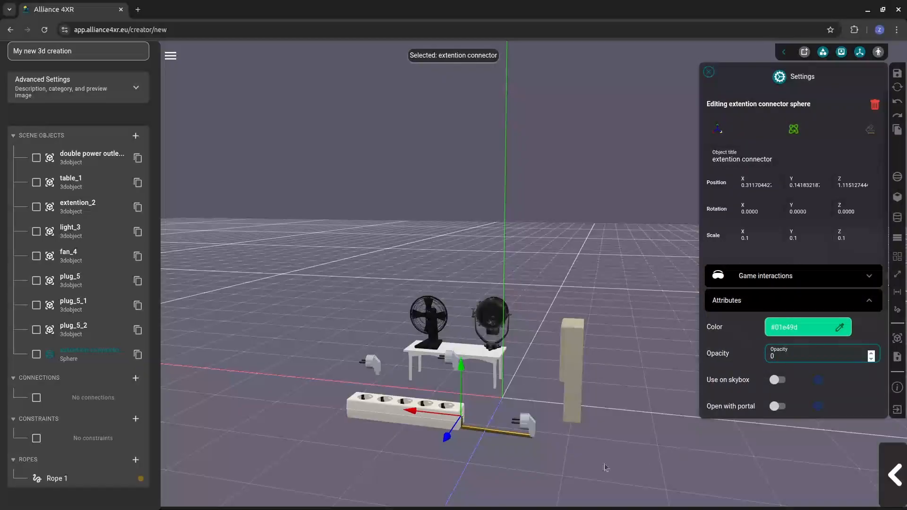
Fine-tune the extention connector's position against the extension's end to about X 0.29 and Z 1.10
{"action": "left_click_drag", "start_coordinate": [558, 460], "coordinate": [430, 468]}
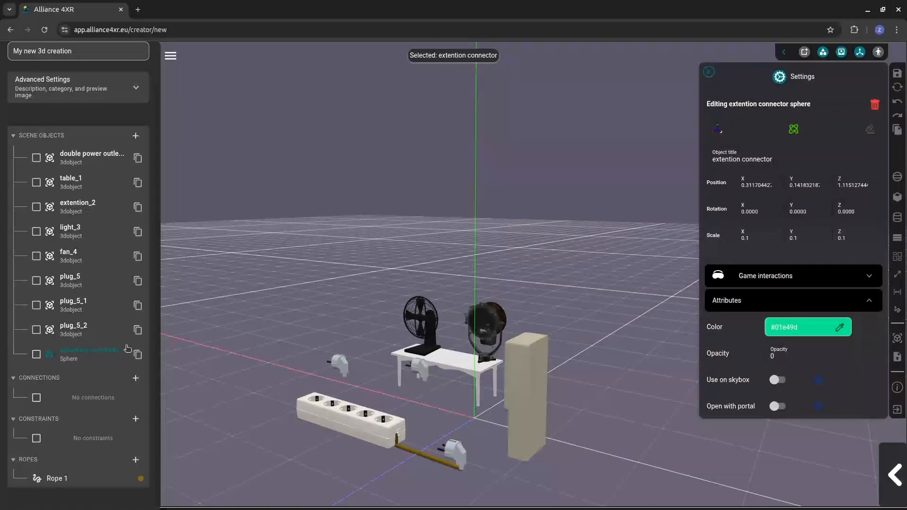
{"action": "left_click", "coordinate": [717, 129]}
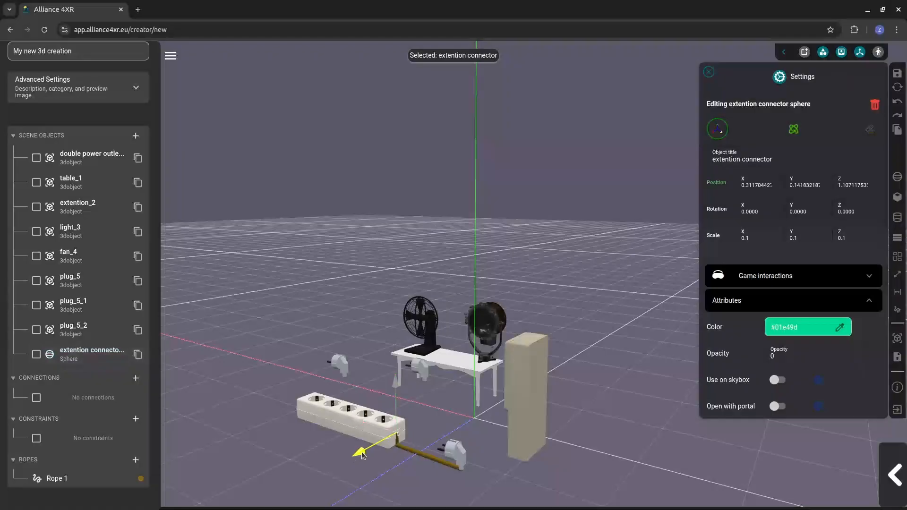
{"action": "left_click_drag", "start_coordinate": [363, 454], "coordinate": [364, 454]}
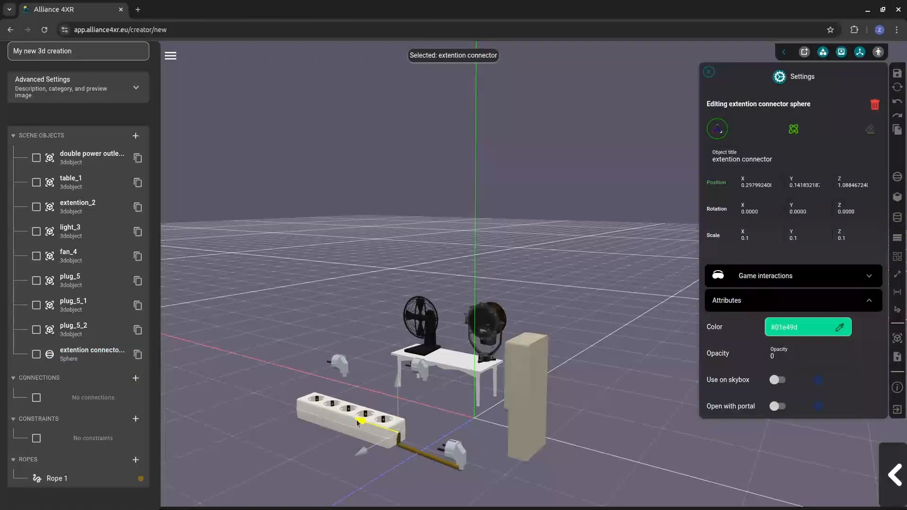
{"action": "left_click_drag", "start_coordinate": [357, 422], "coordinate": [355, 422]}
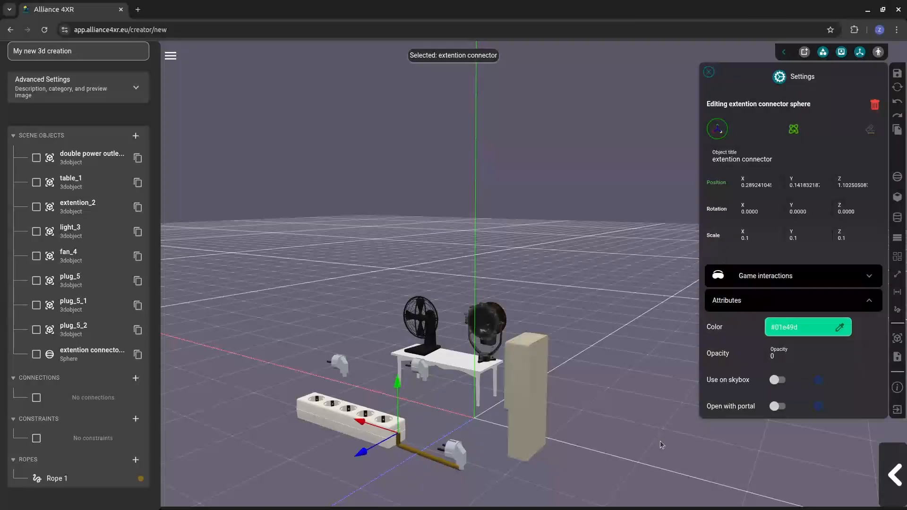
Give Rope 1 a cable look with a diameter of 0.03 and the near-black colour #030303
{"action": "left_click", "coordinate": [77, 479]}
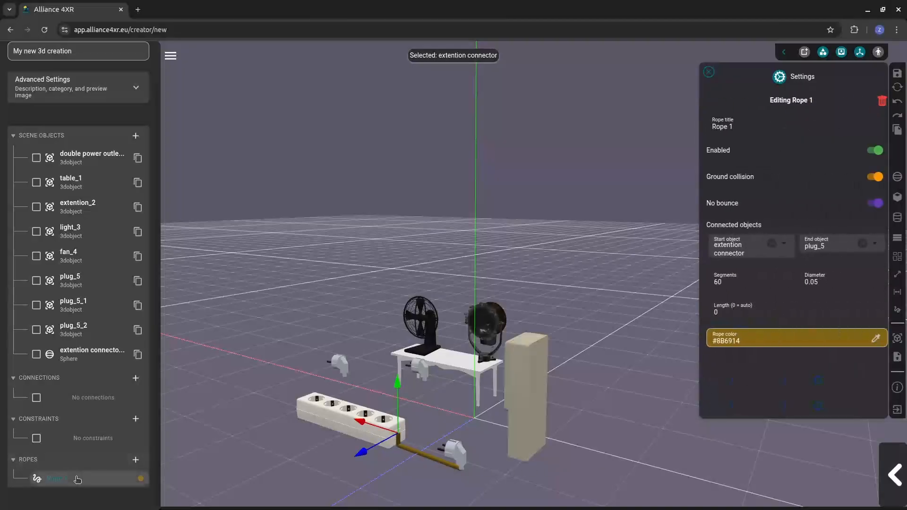
{"action": "left_click", "coordinate": [835, 282]}
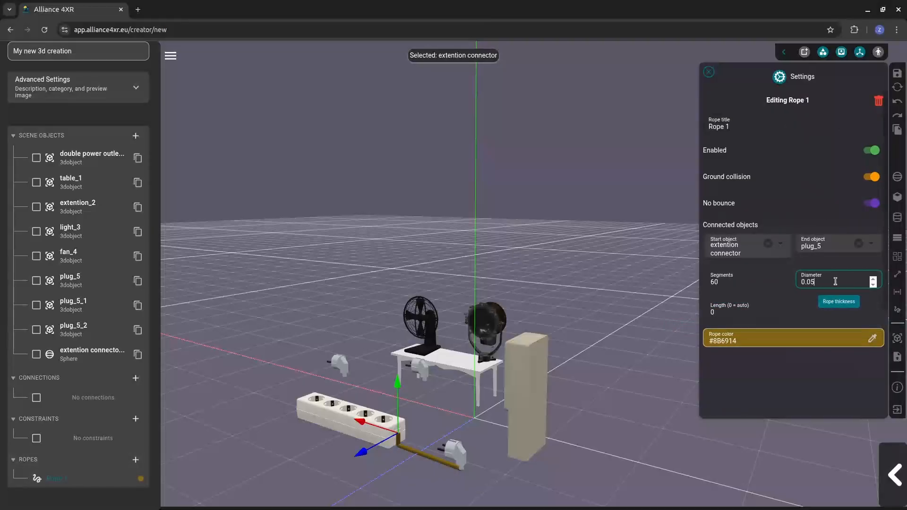
{"action": "left_click", "coordinate": [872, 339]}
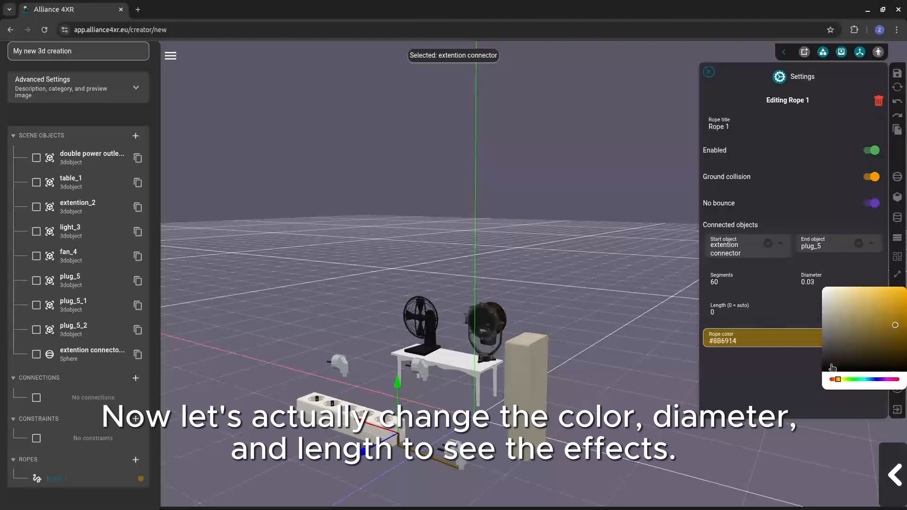
{"action": "left_click_drag", "start_coordinate": [832, 367], "coordinate": [819, 370]}
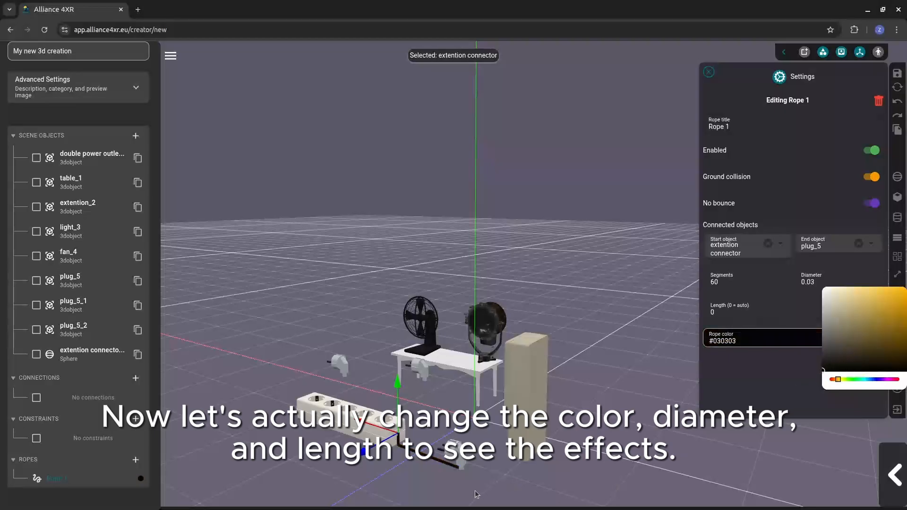
{"action": "left_click", "coordinate": [766, 384]}
Set Rope 1's length to 2
{"action": "left_click_drag", "start_coordinate": [719, 313], "coordinate": [695, 316]}
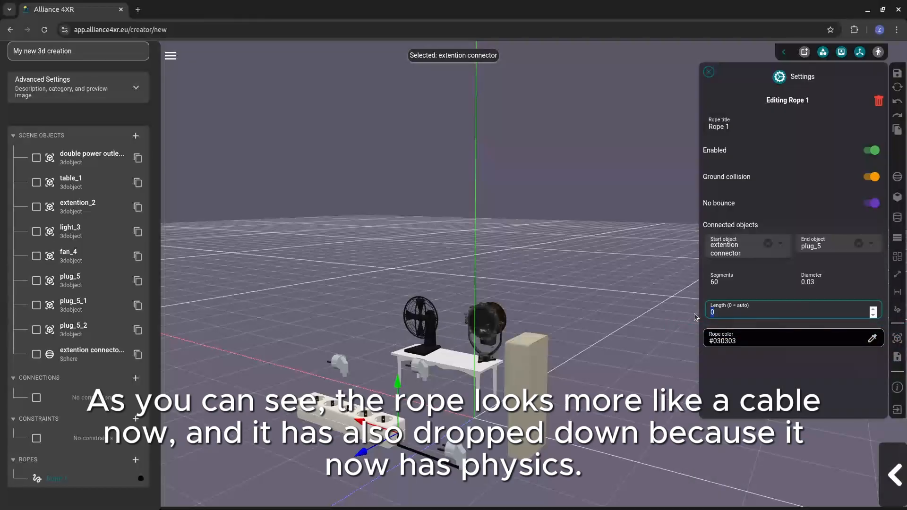
{"action": "type", "text": "2"}
{"action": "left_click", "coordinate": [797, 325]}
Rotate plug_5 about its Y axis to about -172 degrees so its prongs face the power outlet
{"action": "left_click_drag", "start_coordinate": [630, 377], "coordinate": [614, 319]}
{"action": "left_click", "coordinate": [613, 314]}
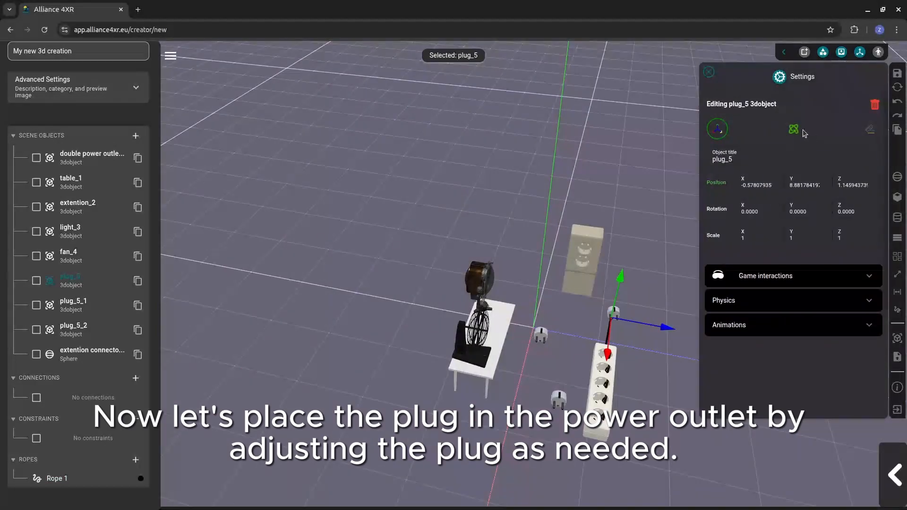
{"action": "left_click_drag", "start_coordinate": [652, 354], "coordinate": [558, 261]}
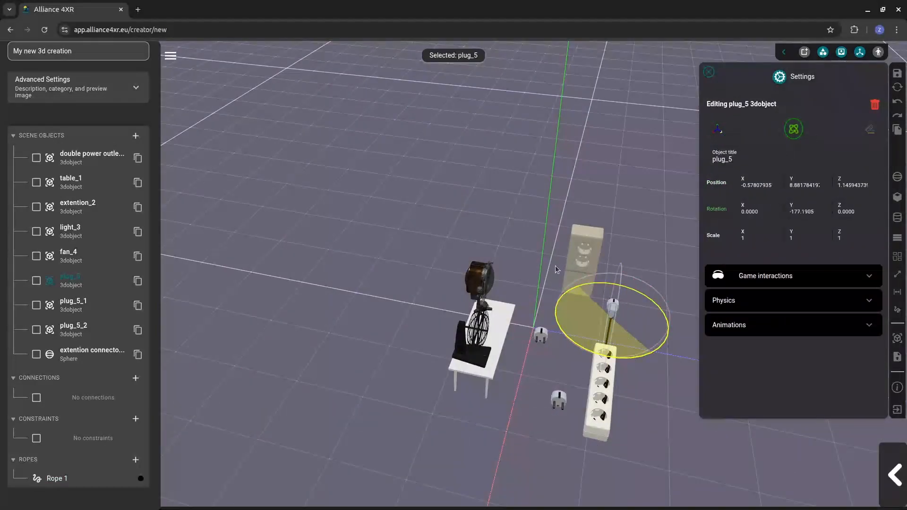
{"action": "left_click_drag", "start_coordinate": [563, 265], "coordinate": [563, 265]}
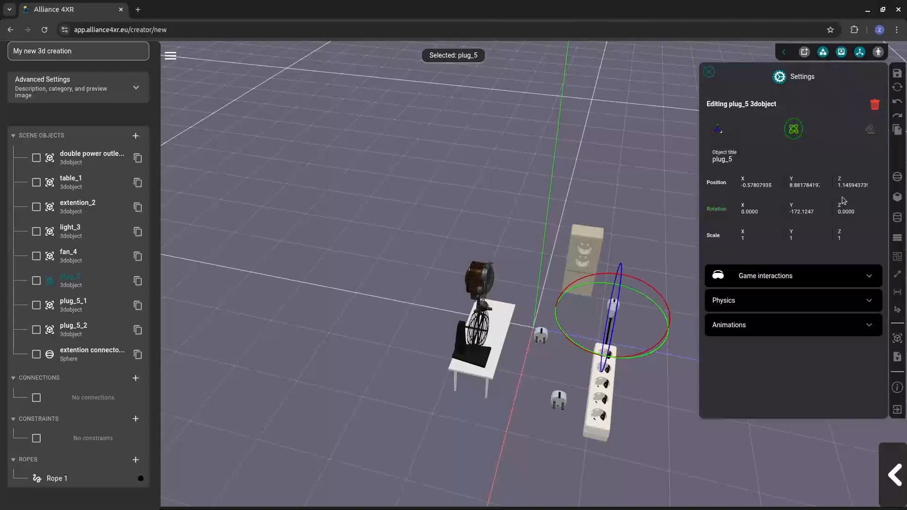
Move plug_5 in front of the double power outlet, to about Y 0.68 and Z 0.56
{"action": "left_click", "coordinate": [717, 128]}
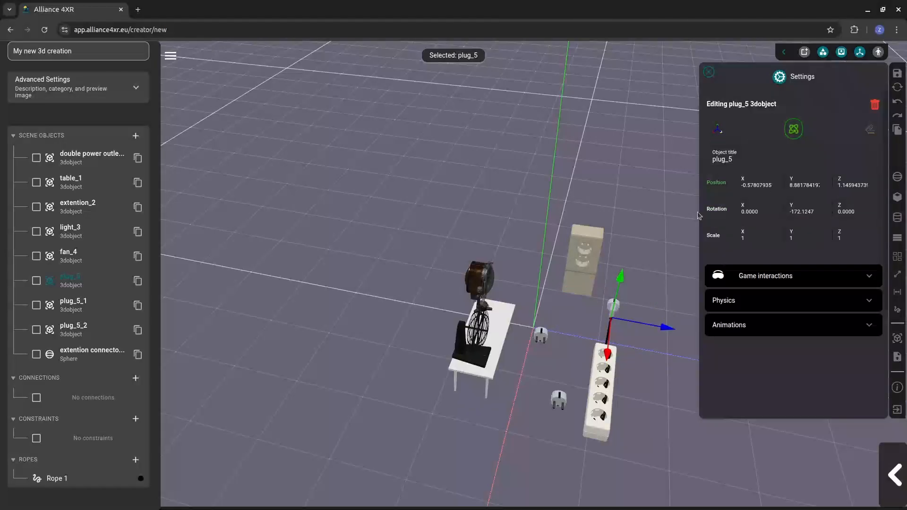
{"action": "left_click_drag", "start_coordinate": [656, 324], "coordinate": [612, 249]}
{"action": "scroll", "coordinate": [607, 303], "scroll_direction": "up", "scroll_amount": 3}
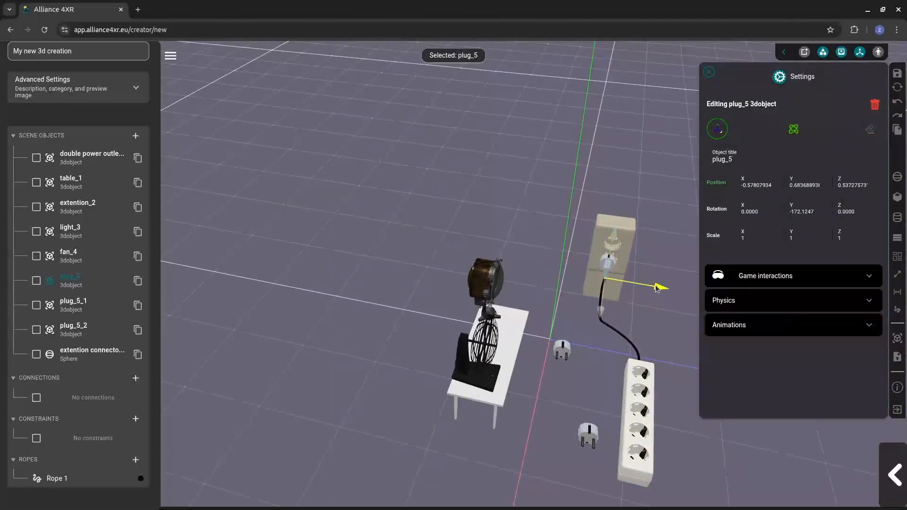
Shift the double power outlet slightly along X to about -1.04
{"action": "left_click", "coordinate": [611, 250]}
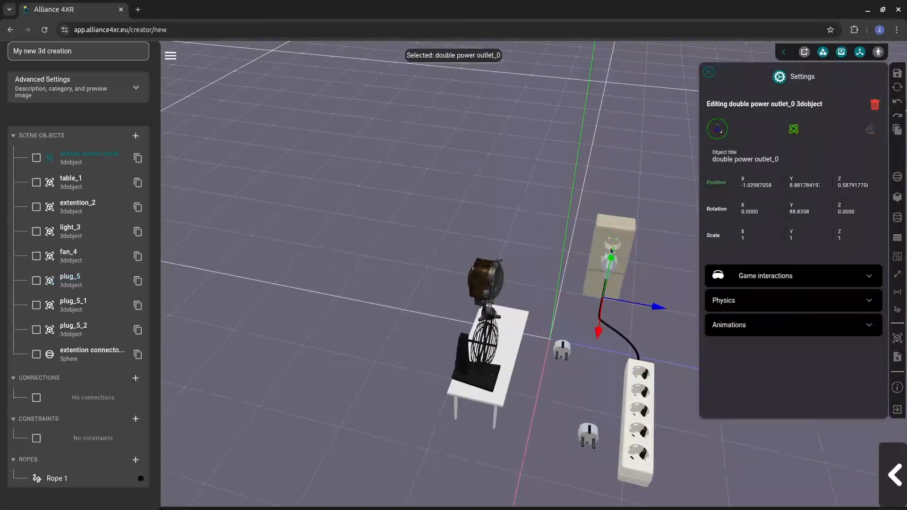
{"action": "left_click", "coordinate": [598, 331]}
{"action": "left_click_drag", "start_coordinate": [599, 326], "coordinate": [596, 325]}
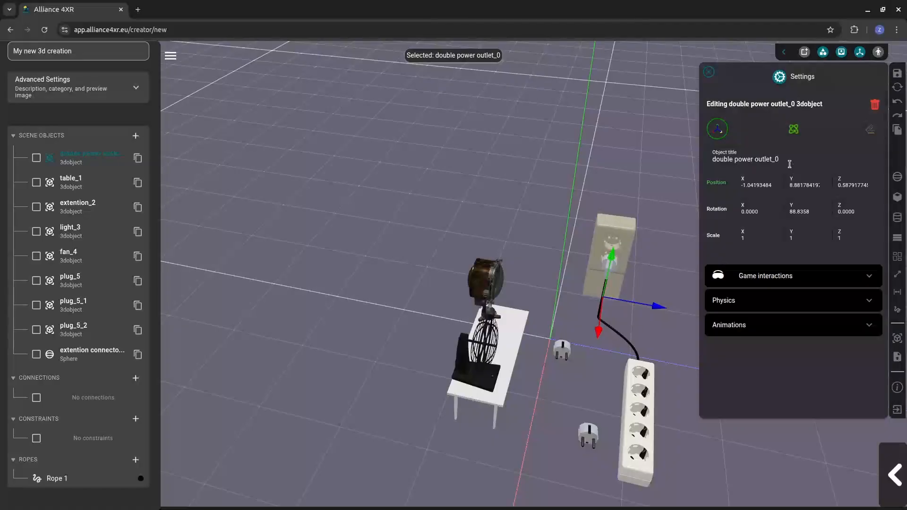
Push plug_5 along X to about -0.81, up against the face of the power outlet
{"action": "left_click", "coordinate": [76, 279]}
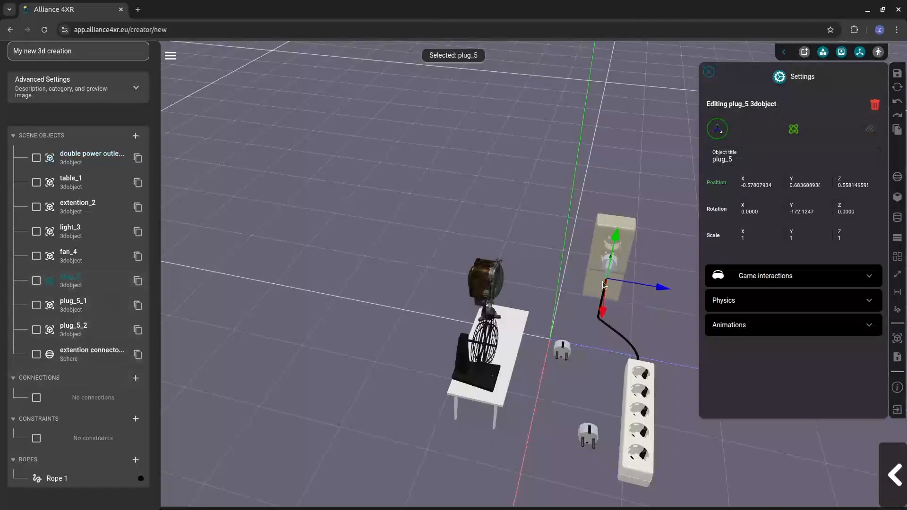
{"action": "left_click_drag", "start_coordinate": [603, 315], "coordinate": [603, 307]}
{"action": "scroll", "coordinate": [665, 339], "scroll_direction": "up", "scroll_amount": 3}
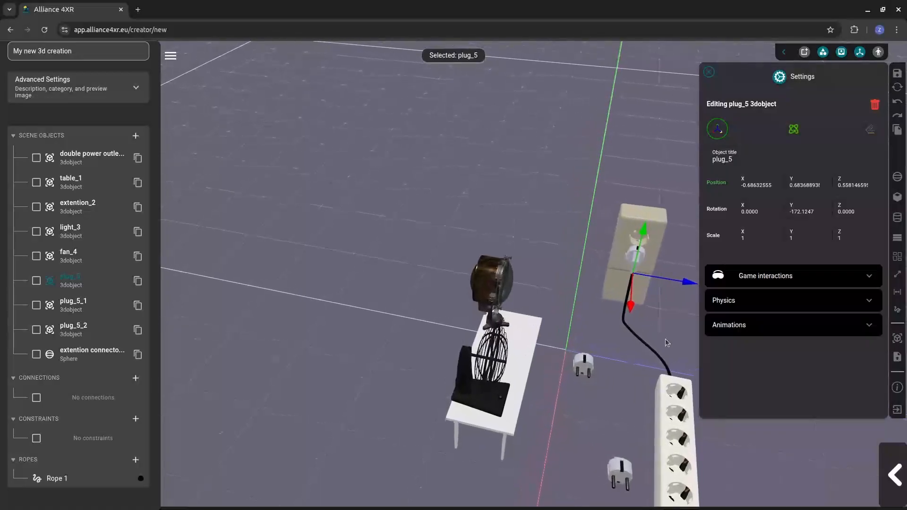
{"action": "left_click_drag", "start_coordinate": [665, 338], "coordinate": [605, 338]}
{"action": "scroll", "coordinate": [615, 412], "scroll_direction": "down", "scroll_amount": 2}
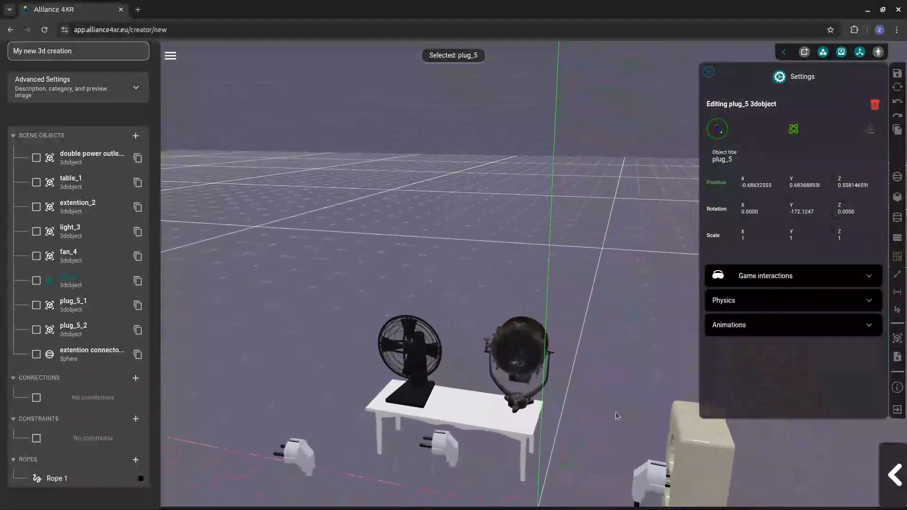
{"action": "scroll", "coordinate": [615, 415], "scroll_direction": "down", "scroll_amount": 3}
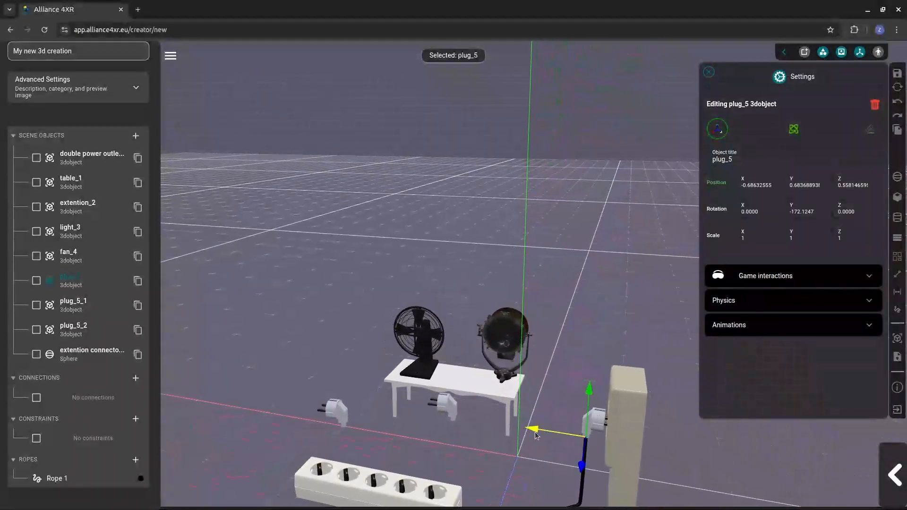
{"action": "left_click_drag", "start_coordinate": [536, 435], "coordinate": [550, 436]}
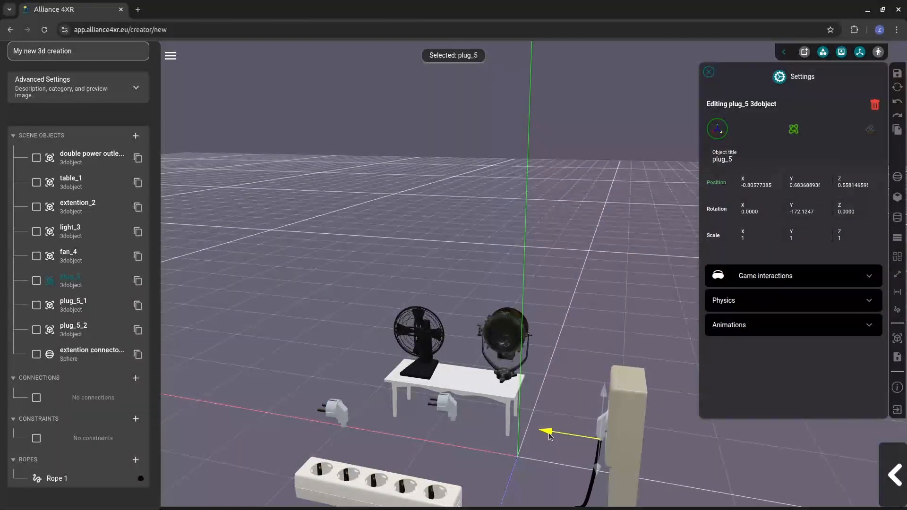
Fine-tune plug_5 in the outlet's lower socket to about X -0.82, Y 0.62 and Z 0.55
{"action": "left_click_drag", "start_coordinate": [595, 468], "coordinate": [641, 303]}
{"action": "left_click_drag", "start_coordinate": [637, 262], "coordinate": [638, 284]}
{"action": "left_click", "coordinate": [655, 350]}
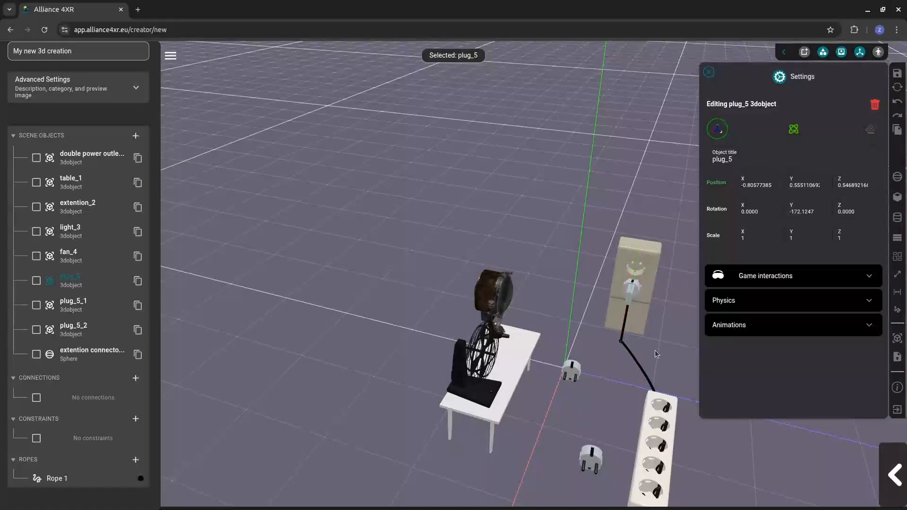
{"action": "left_click_drag", "start_coordinate": [654, 353], "coordinate": [633, 440]}
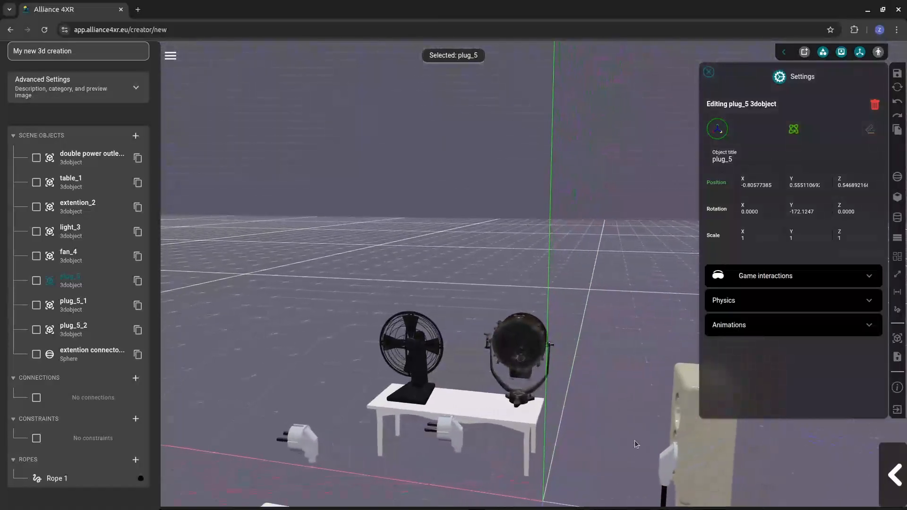
{"action": "left_click_drag", "start_coordinate": [623, 483], "coordinate": [633, 482]}
{"action": "left_click_drag", "start_coordinate": [664, 437], "coordinate": [666, 428]}
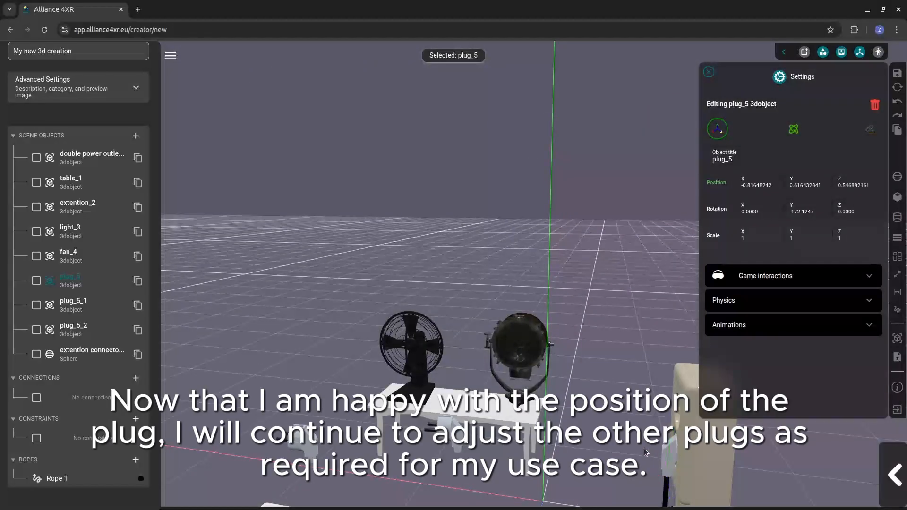
Rotate plug_5_2 to about Y -98 and Z -92 degrees so its prongs point down at the extension
{"action": "left_click_drag", "start_coordinate": [550, 453], "coordinate": [625, 464]}
{"action": "right_click_drag", "start_coordinate": [689, 443], "coordinate": [672, 457]}
{"action": "left_click_drag", "start_coordinate": [672, 456], "coordinate": [617, 443]}
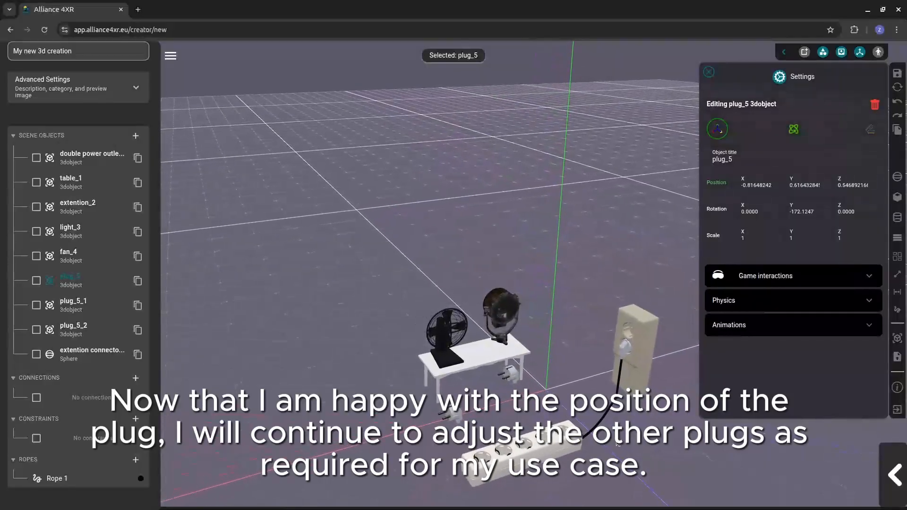
{"action": "left_click", "coordinate": [509, 375]}
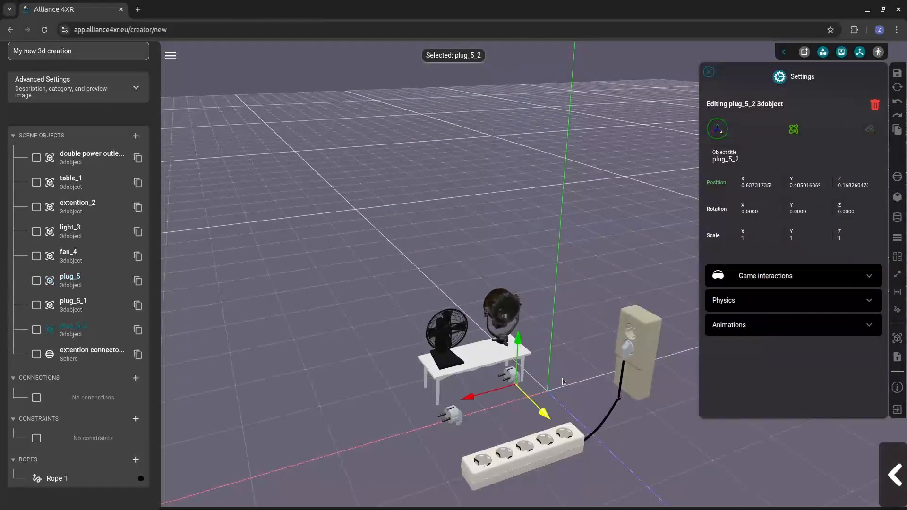
{"action": "left_click", "coordinate": [794, 129]}
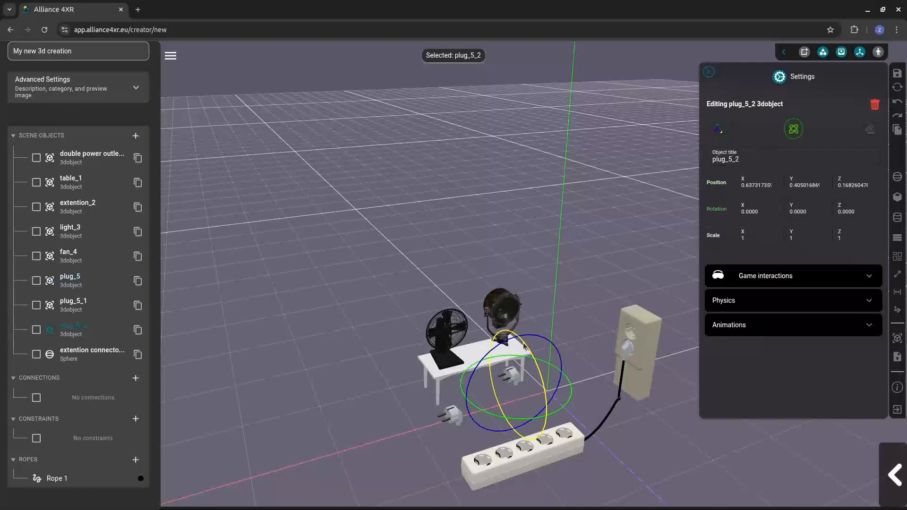
{"action": "left_click_drag", "start_coordinate": [524, 347], "coordinate": [593, 404]}
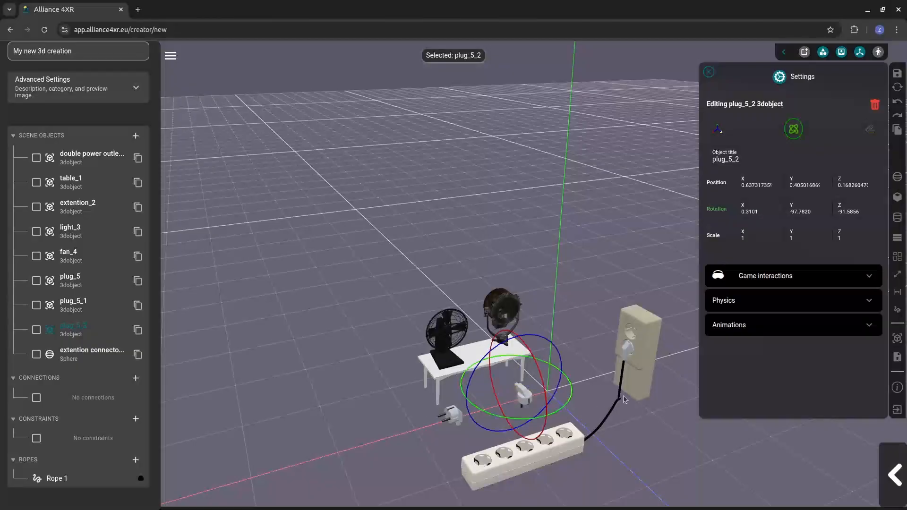
Move plug_5_2 into the extension's end socket nearest the cable, to about X 0.57, Y 0.31 and Z 0.94
{"action": "left_click", "coordinate": [721, 128]}
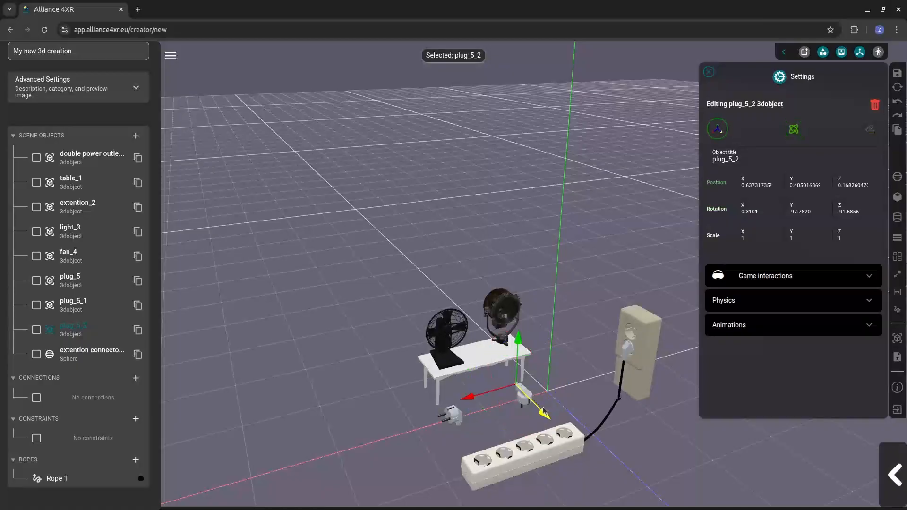
{"action": "left_click_drag", "start_coordinate": [543, 413], "coordinate": [564, 431]}
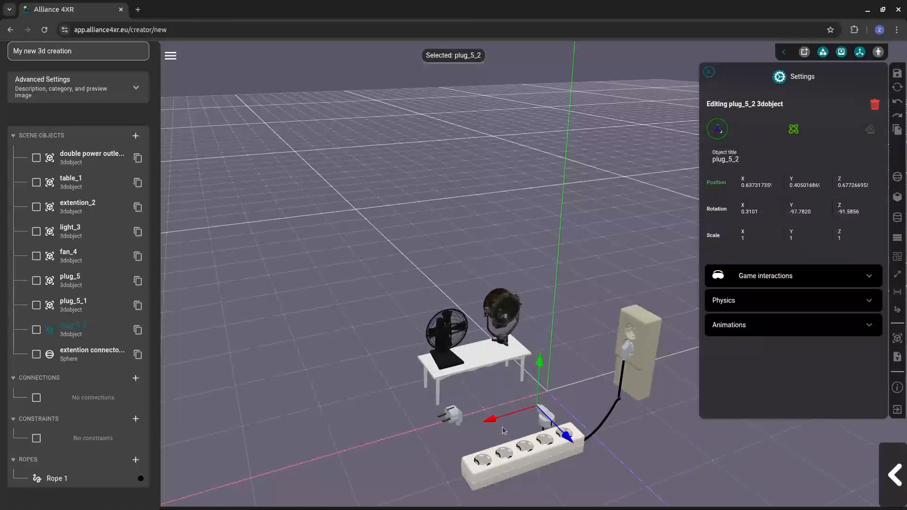
{"action": "left_click_drag", "start_coordinate": [489, 423], "coordinate": [514, 419]}
{"action": "scroll", "coordinate": [567, 396], "scroll_direction": "up", "scroll_amount": 2}
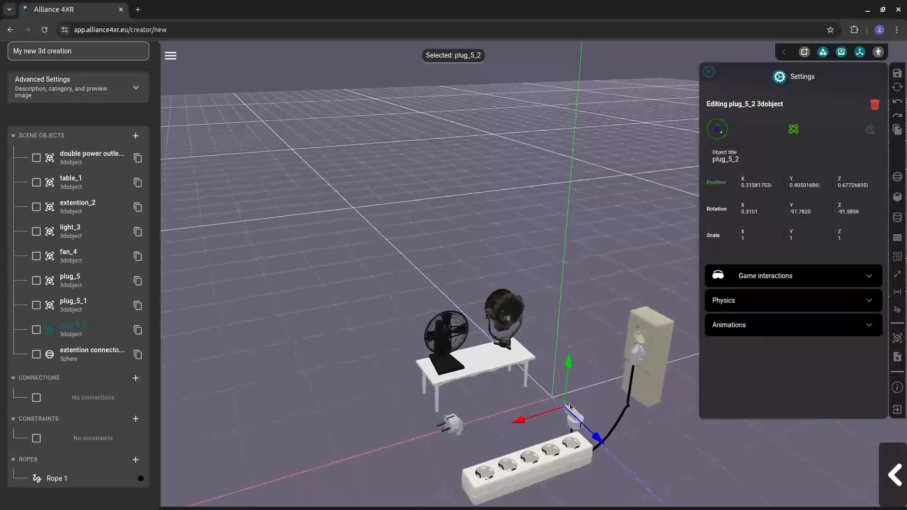
{"action": "left_click_drag", "start_coordinate": [571, 389], "coordinate": [574, 389]}
{"action": "left_click_drag", "start_coordinate": [601, 439], "coordinate": [620, 458]}
{"action": "left_click_drag", "start_coordinate": [553, 442], "coordinate": [525, 445]}
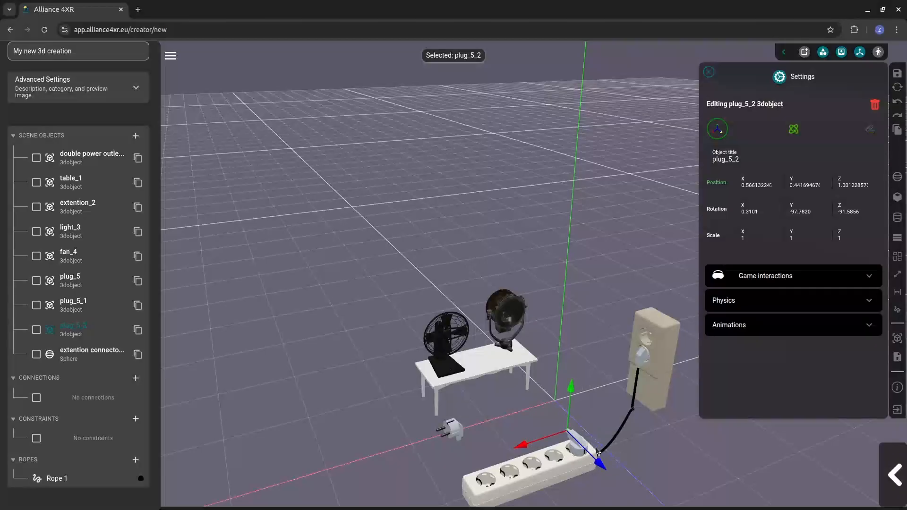
{"action": "left_click_drag", "start_coordinate": [601, 460], "coordinate": [589, 447]}
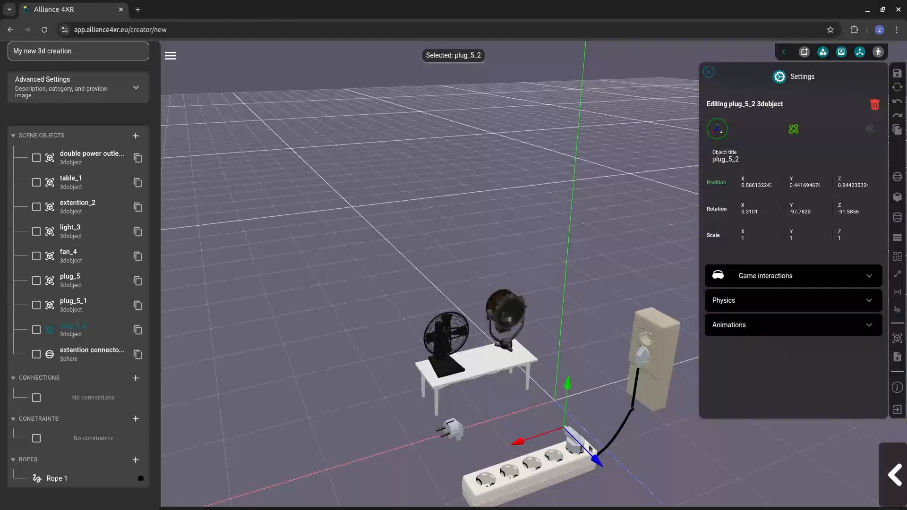
{"action": "left_click_drag", "start_coordinate": [567, 386], "coordinate": [546, 480]}
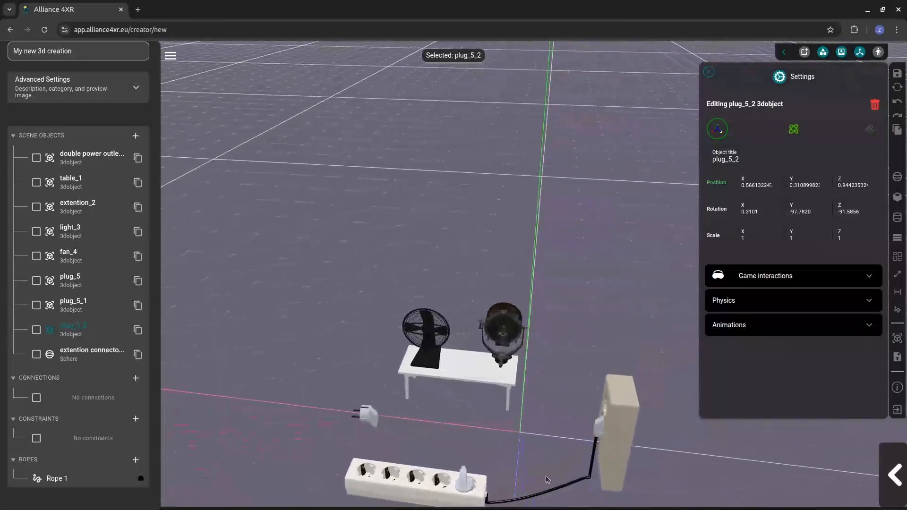
Fine-tune plug_5_2 in its extension socket to about X 0.54 and Z 0.92
{"action": "left_click", "coordinate": [470, 483]}
{"action": "left_click_drag", "start_coordinate": [454, 468], "coordinate": [450, 469]}
{"action": "left_click_drag", "start_coordinate": [460, 499], "coordinate": [452, 471]}
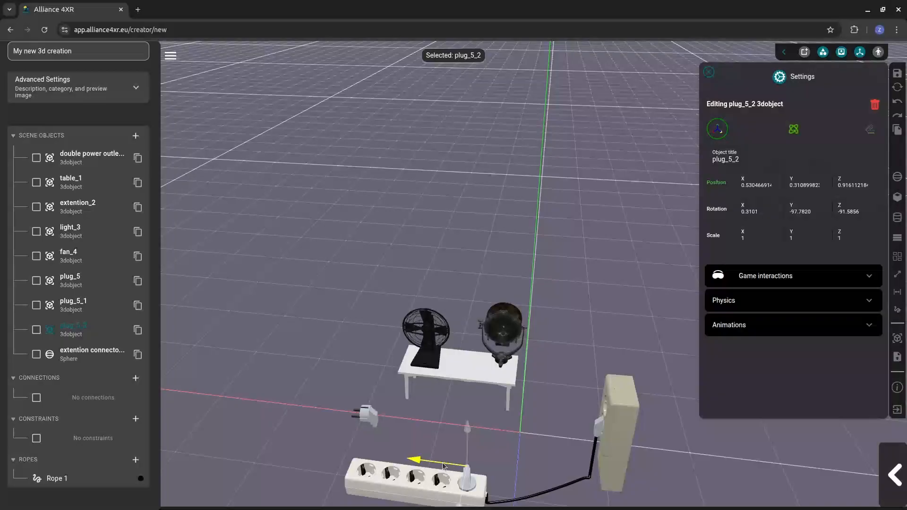
{"action": "left_click_drag", "start_coordinate": [442, 466], "coordinate": [441, 466]}
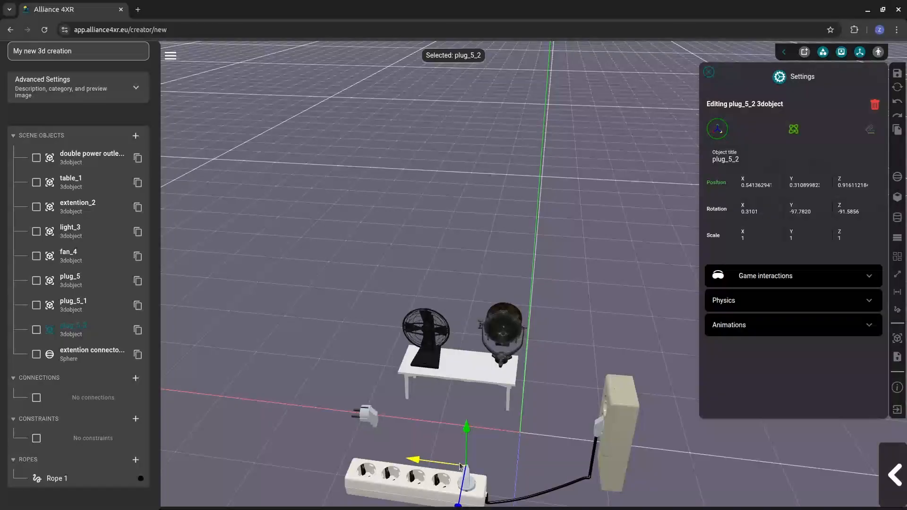
Rotate plug_5_1 to about Y -91 and Z -85 degrees so its prongs point down at the extension
{"action": "left_click_drag", "start_coordinate": [456, 460], "coordinate": [440, 435]}
{"action": "left_click", "coordinate": [424, 431]}
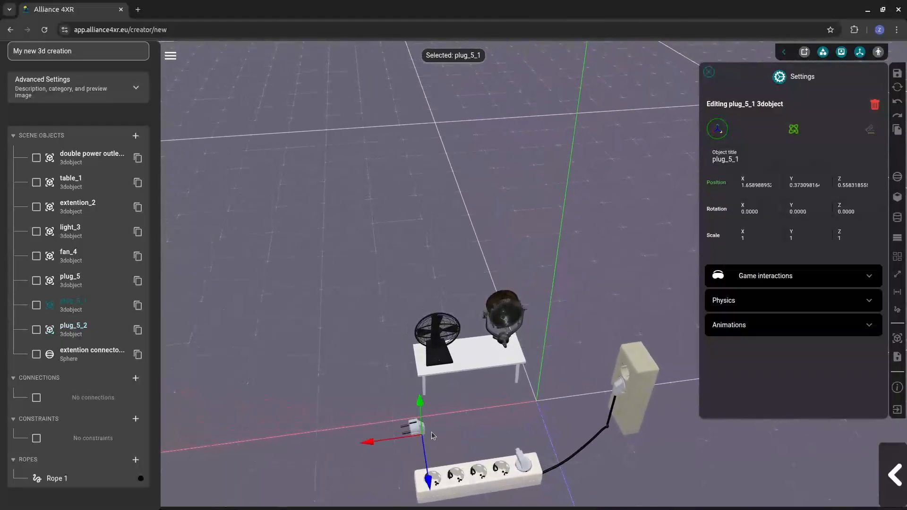
{"action": "left_click", "coordinate": [794, 129]}
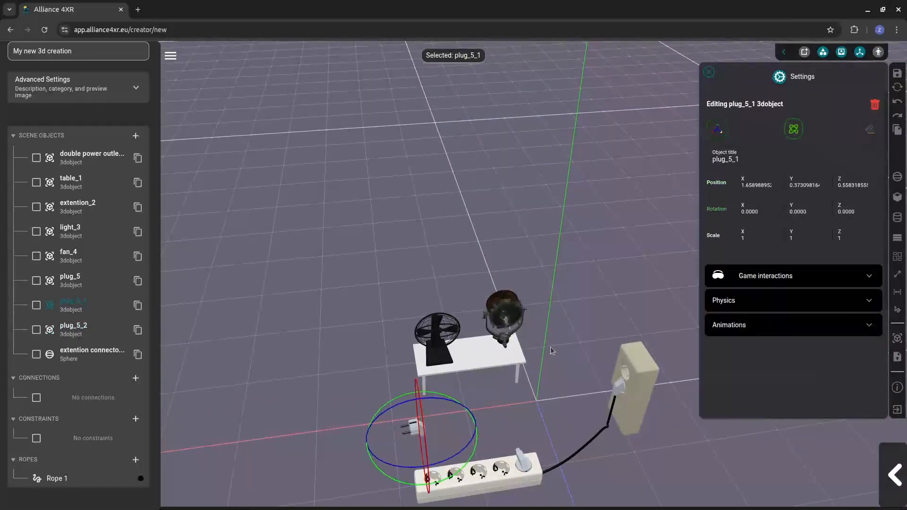
{"action": "left_click_drag", "start_coordinate": [439, 402], "coordinate": [320, 422]}
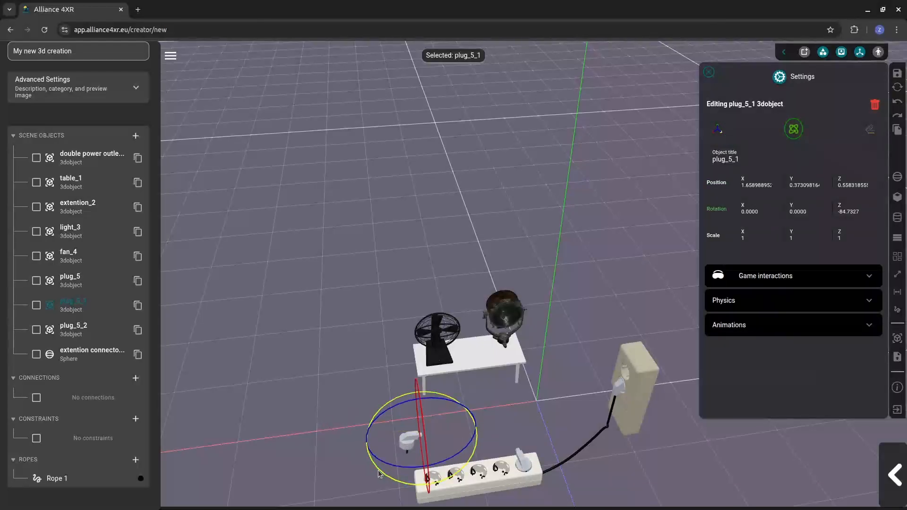
{"action": "mouse_move", "coordinate": [380, 469]}
{"action": "left_mouse_down"}
{"action": "mouse_move", "coordinate": [477, 481]}
{"action": "mouse_move", "coordinate": [374, 465]}
{"action": "left_mouse_up"}
Move plug_5_1 into the extension's end socket farthest from the cable, to about X 1.62, Y 0.28 and Z 0.91
{"action": "left_click", "coordinate": [722, 128]}
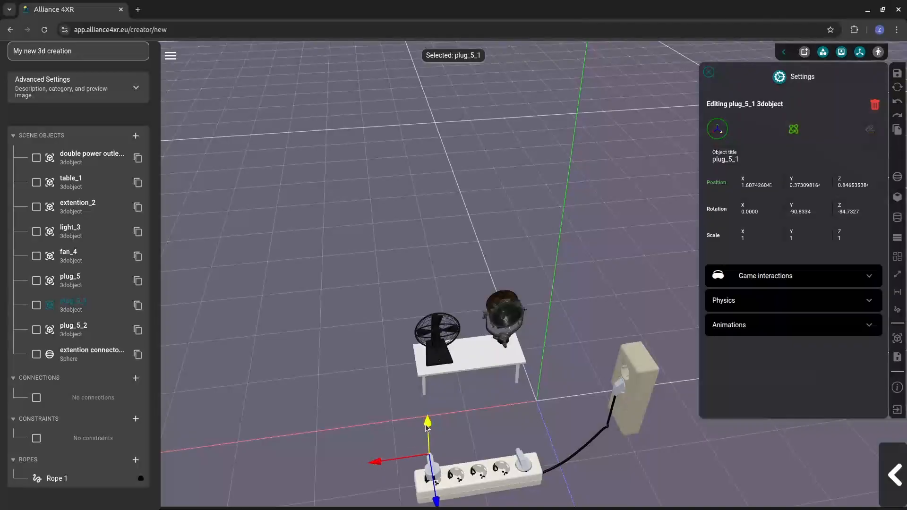
{"action": "left_click_drag", "start_coordinate": [426, 425], "coordinate": [428, 431]}
{"action": "left_click_drag", "start_coordinate": [437, 505], "coordinate": [386, 470]}
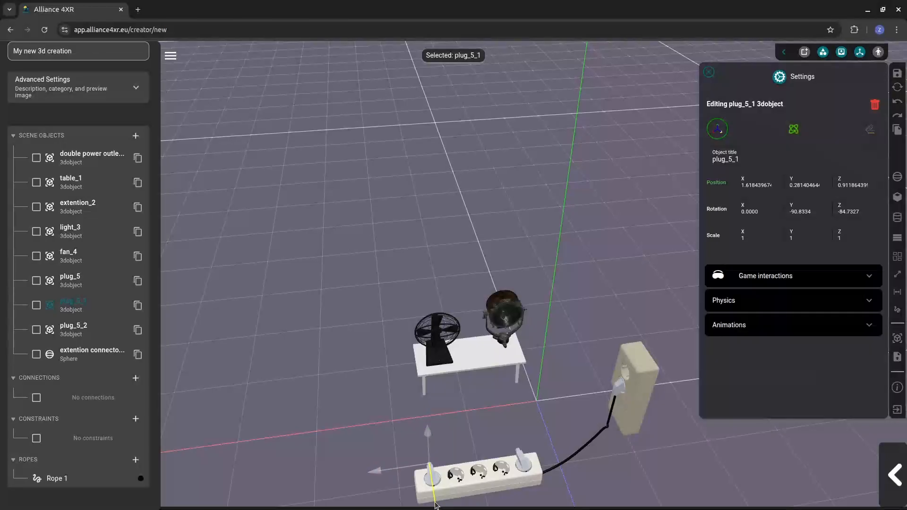
Duplicate the extention connector sphere and set the copy's opacity to 0.5
{"action": "left_click", "coordinate": [479, 440]}
{"action": "scroll", "coordinate": [499, 435], "scroll_direction": "up", "scroll_amount": 1}
{"action": "left_click_drag", "start_coordinate": [494, 421], "coordinate": [541, 395]}
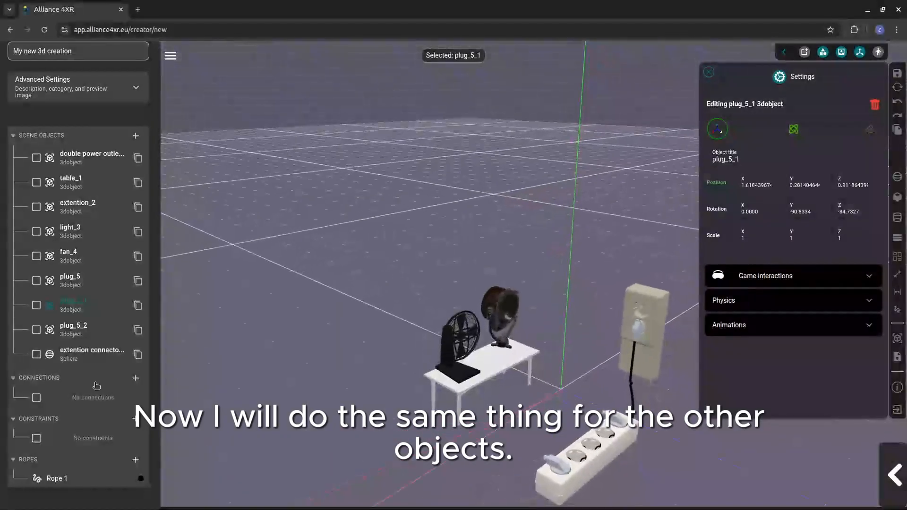
{"action": "left_click", "coordinate": [90, 353]}
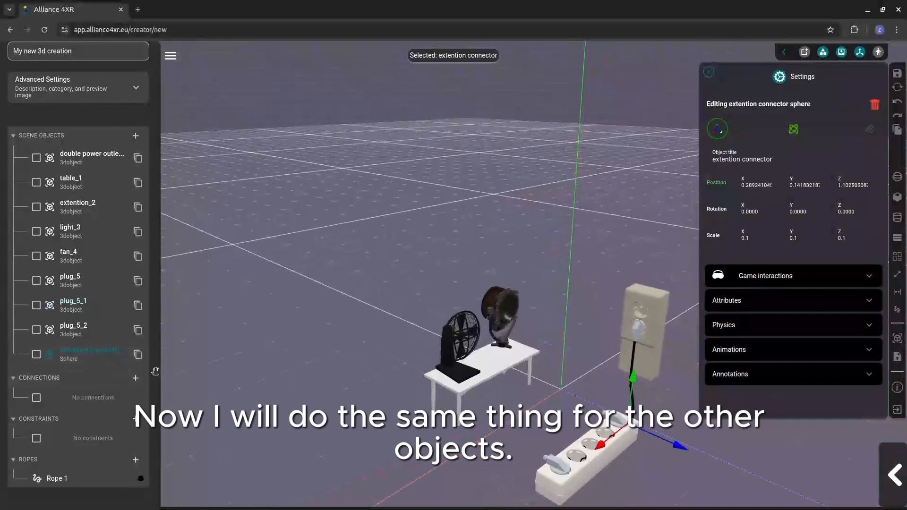
{"action": "left_click", "coordinate": [138, 355]}
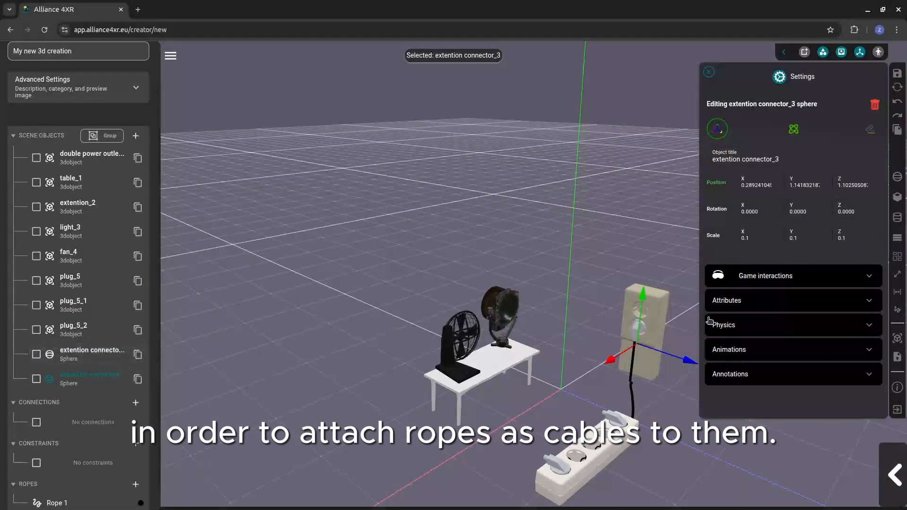
{"action": "left_click", "coordinate": [785, 300]}
{"action": "left_click", "coordinate": [773, 355]}
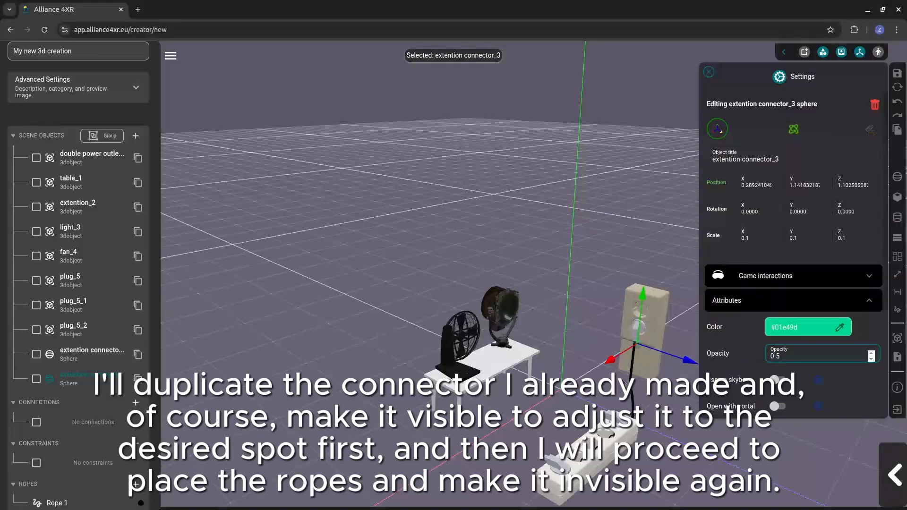
Move the duplicated connector sphere to the back of the light, to about X 0.34, Y 0.75 and Z -0.94
{"action": "left_click_drag", "start_coordinate": [688, 362], "coordinate": [497, 303]}
{"action": "left_click_drag", "start_coordinate": [283, 326], "coordinate": [361, 333]}
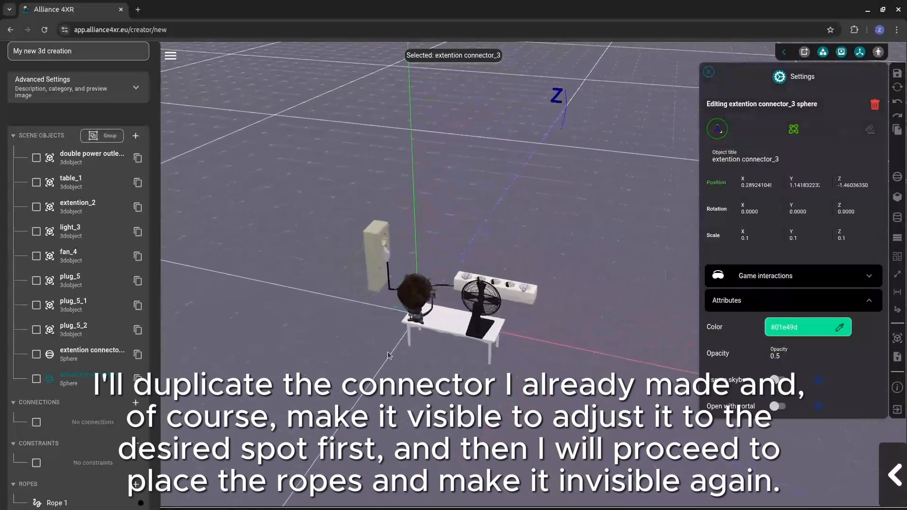
{"action": "scroll", "coordinate": [360, 333], "scroll_direction": "up", "scroll_amount": 8}
{"action": "left_click", "coordinate": [357, 329]}
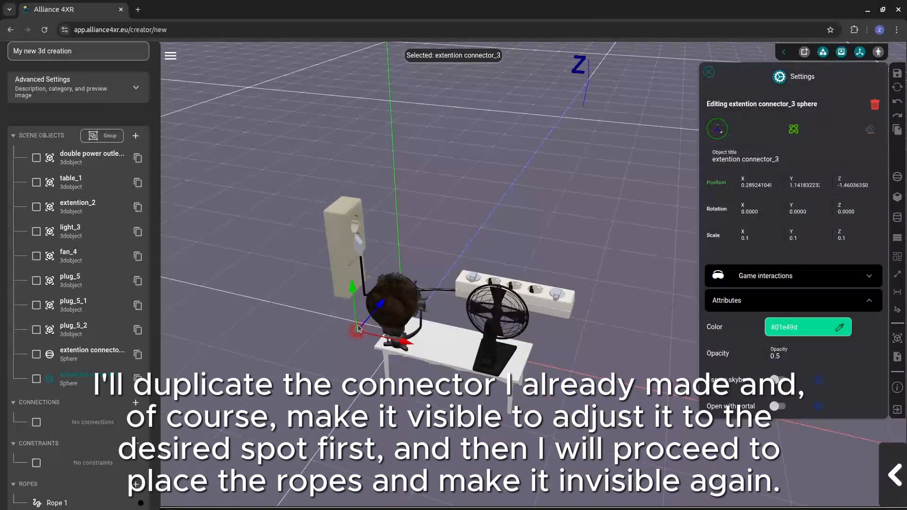
{"action": "left_click_drag", "start_coordinate": [353, 299], "coordinate": [380, 347]}
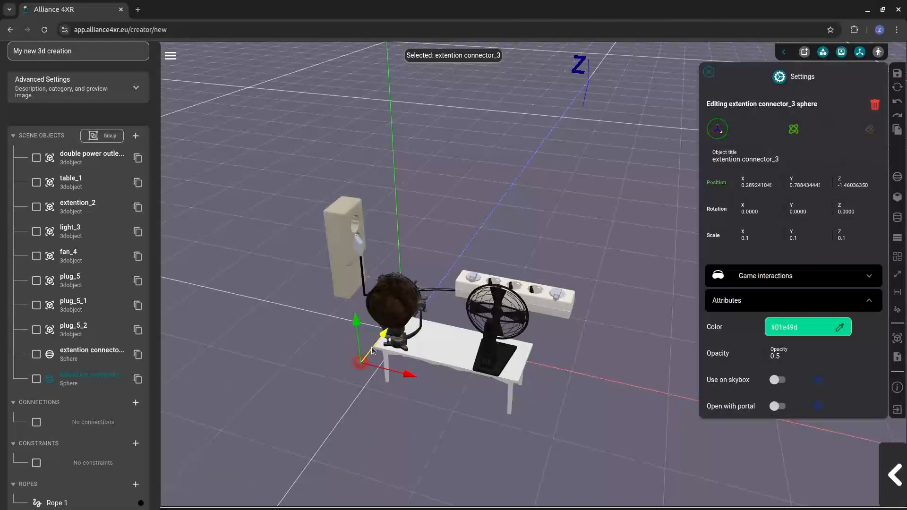
{"action": "left_click_drag", "start_coordinate": [372, 350], "coordinate": [419, 339]}
{"action": "left_click_drag", "start_coordinate": [388, 304], "coordinate": [389, 314]}
{"action": "scroll", "coordinate": [393, 390], "scroll_direction": "up", "scroll_amount": 5}
{"action": "left_click", "coordinate": [402, 426]}
{"action": "scroll", "coordinate": [410, 408], "scroll_direction": "up", "scroll_amount": 3}
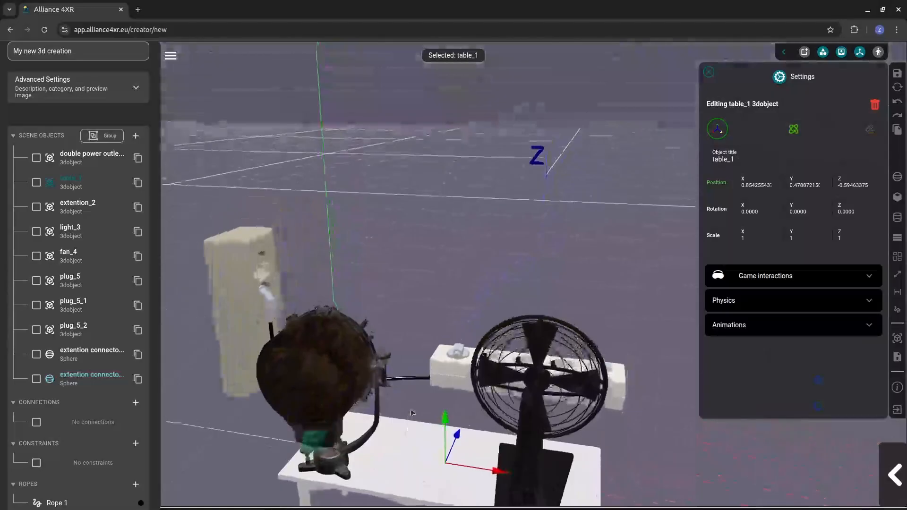
{"action": "left_click_drag", "start_coordinate": [409, 409], "coordinate": [310, 398]}
Rename the duplicated connector sphere behind the light as "spotlight connector"
{"action": "left_click", "coordinate": [90, 378]}
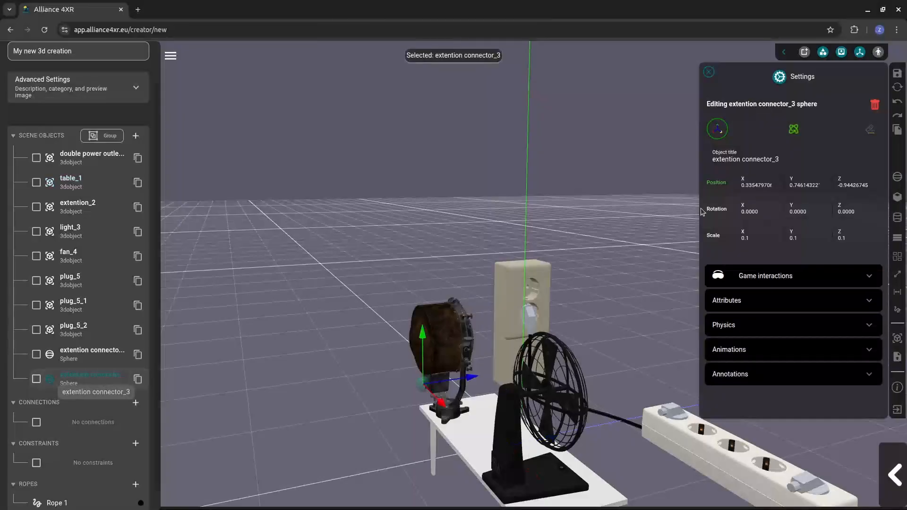
{"action": "left_click_drag", "start_coordinate": [792, 158], "coordinate": [758, 158]}
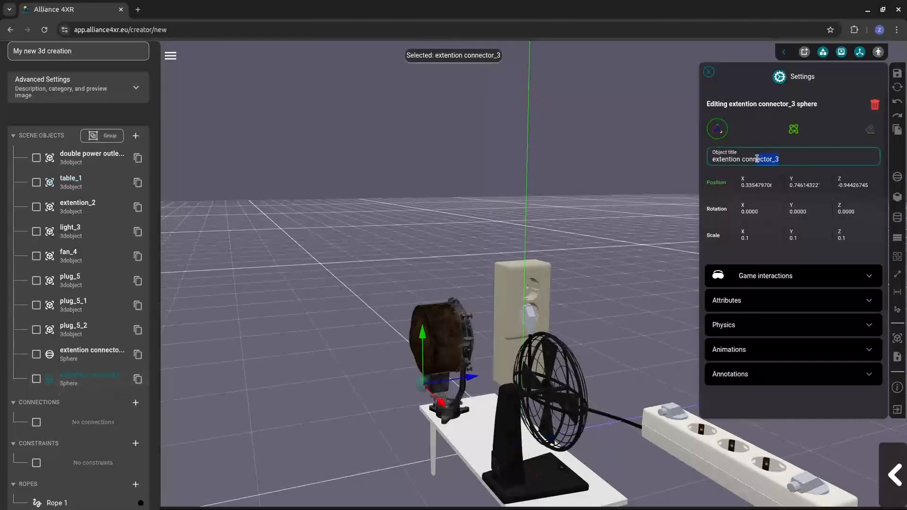
{"action": "left_click", "coordinate": [780, 161]}
{"action": "key", "text": "BackSpace"}
{"action": "key", "text": "BackSpace"}
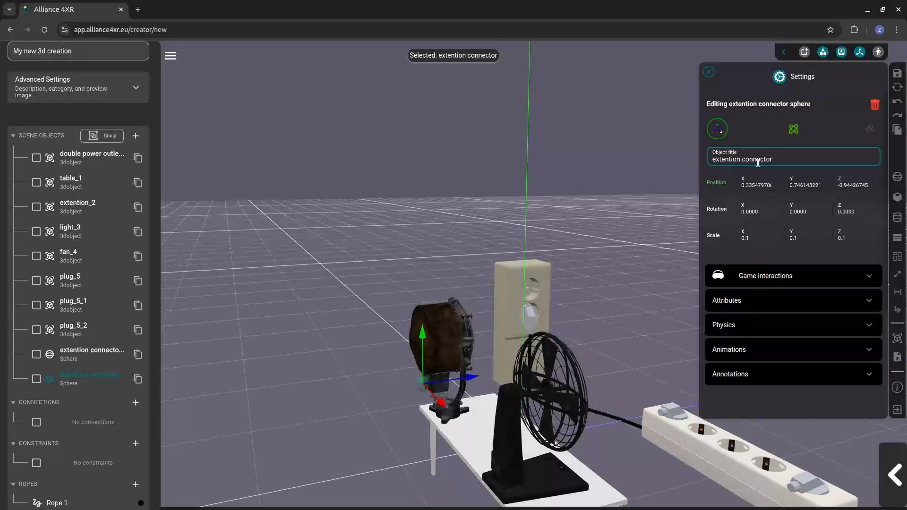
{"action": "key", "text": "ctrl+Left"}
{"action": "key", "text": "BackSpace"}
{"action": "key", "text": "BackSpace"}
{"action": "key", "text": "BackSpace"}
{"action": "key", "text": "BackSpace"}
{"action": "key", "text": "BackSpace"}
{"action": "key", "text": "BackSpace"}
{"action": "key", "text": "BackSpace"}
{"action": "key", "text": "BackSpace"}
{"action": "key", "text": "BackSpace"}
{"action": "key", "text": "BackSpace"}
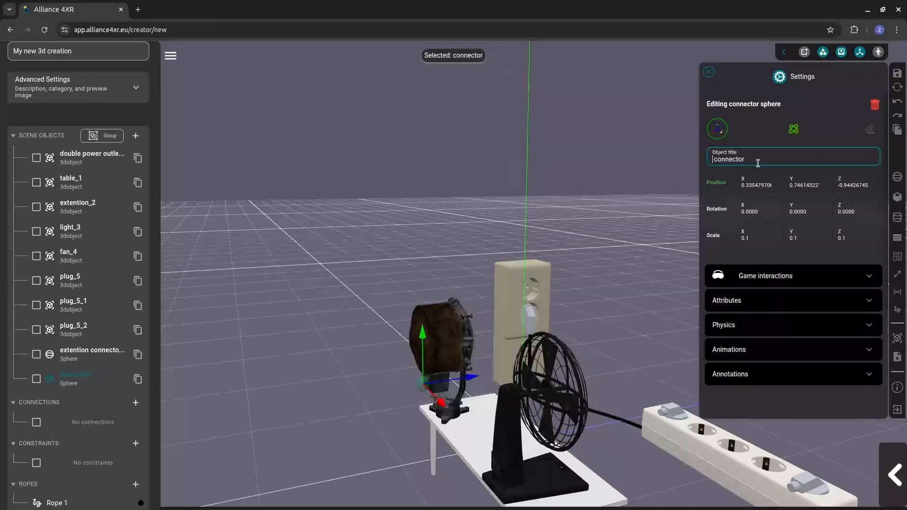
{"action": "type", "text": "spotligh"}
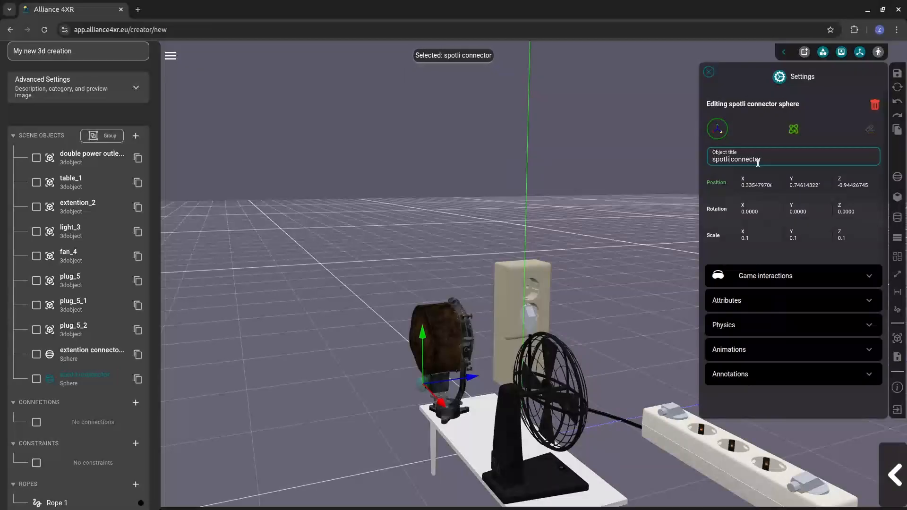
{"action": "type", "text": "t"}
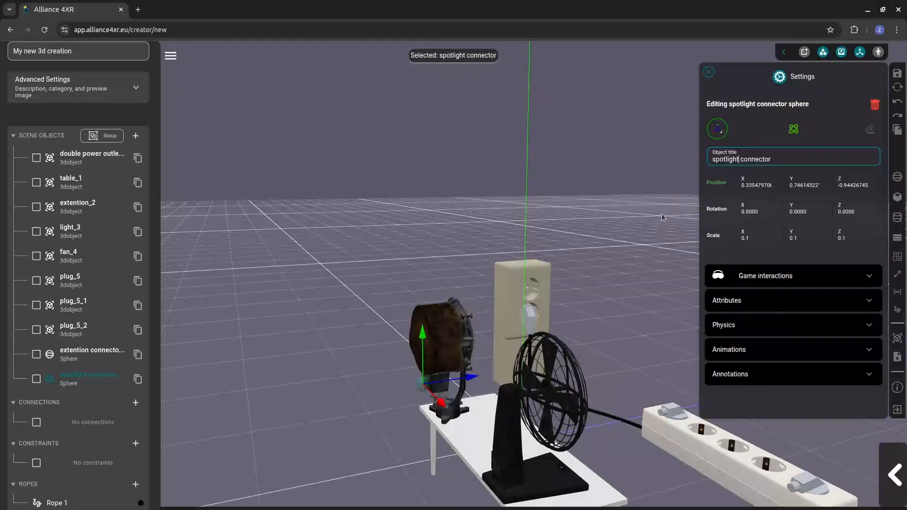
{"action": "left_click", "coordinate": [639, 233]}
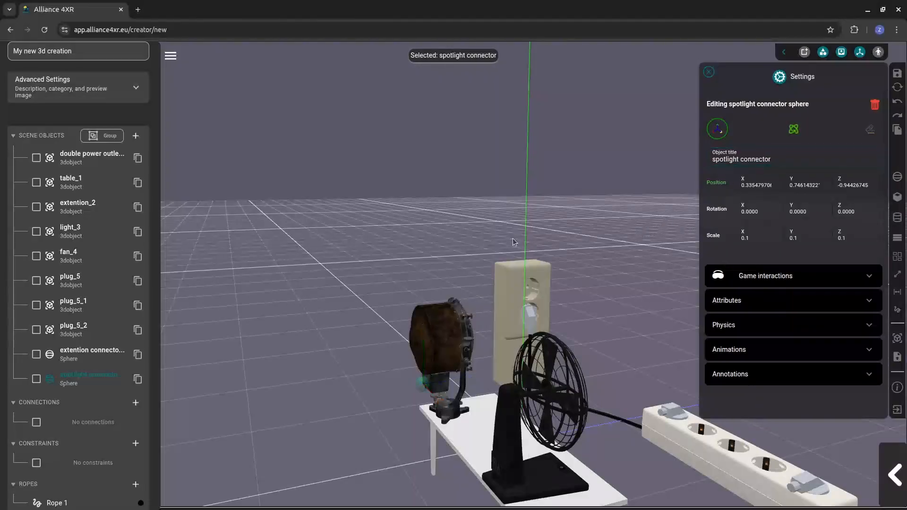
Duplicate the spotlight connector and rename the copy as "fan connector_4"
{"action": "left_click", "coordinate": [138, 380]}
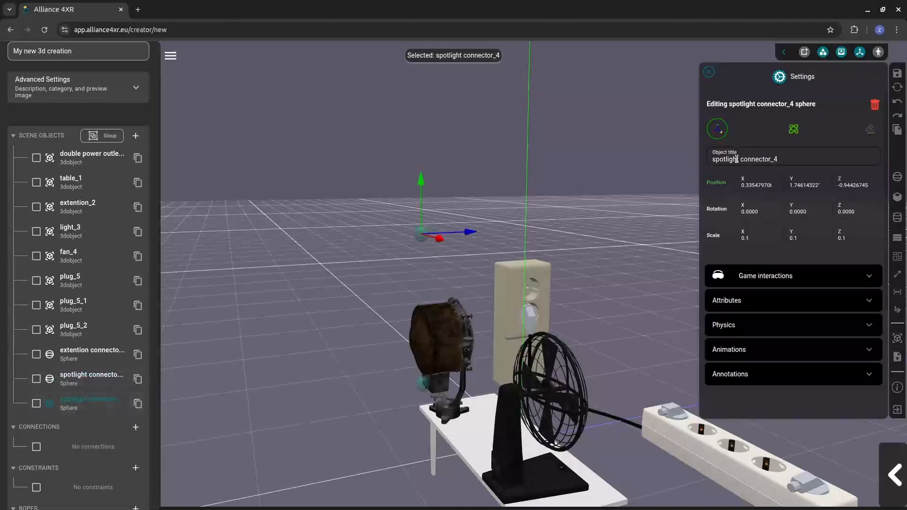
{"action": "left_click_drag", "start_coordinate": [738, 159], "coordinate": [707, 162]}
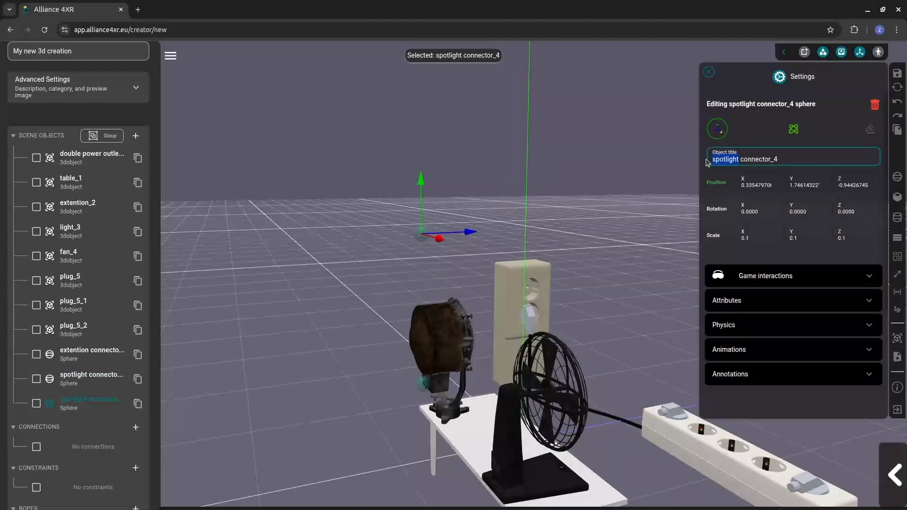
{"action": "type", "text": "fan"}
{"action": "left_click", "coordinate": [620, 189]}
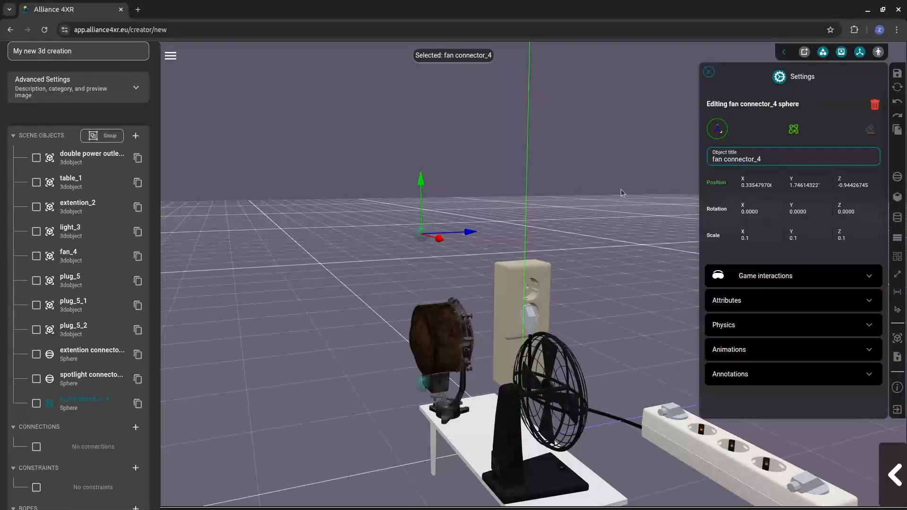
Move fan connector_4 roughly toward the fan, to about X 2.33, Y 1.17 and Z -1.41
{"action": "scroll", "coordinate": [469, 262], "scroll_direction": "down", "scroll_amount": 2}
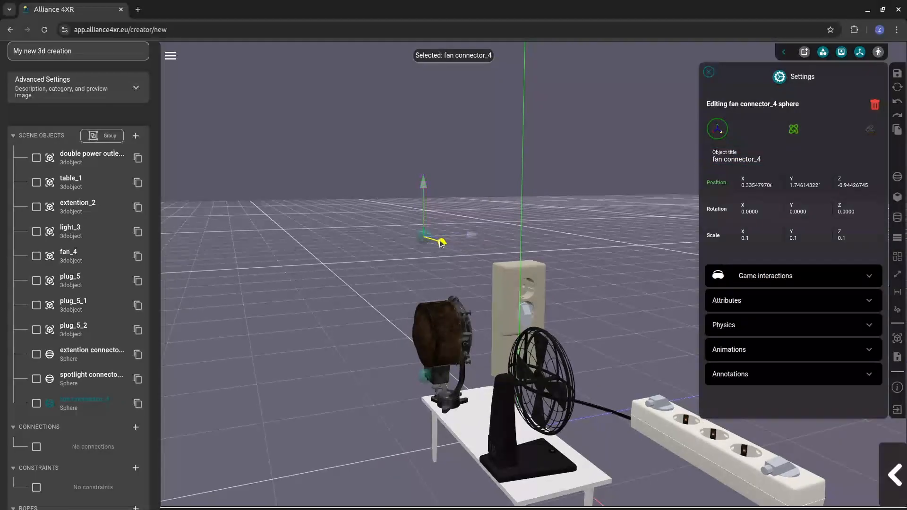
{"action": "left_click_drag", "start_coordinate": [441, 242], "coordinate": [535, 300]}
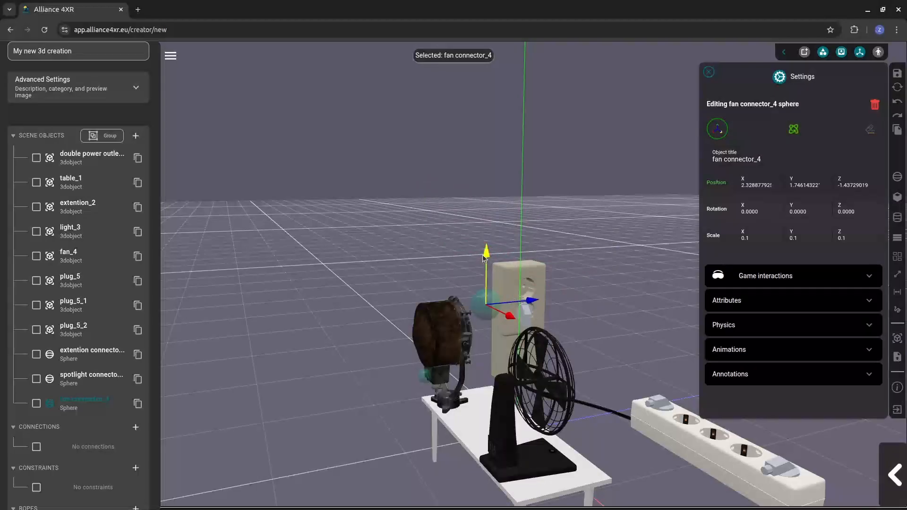
{"action": "left_click_drag", "start_coordinate": [486, 253], "coordinate": [485, 426]}
{"action": "left_click_drag", "start_coordinate": [532, 464], "coordinate": [539, 461]}
{"action": "left_click", "coordinate": [558, 494]}
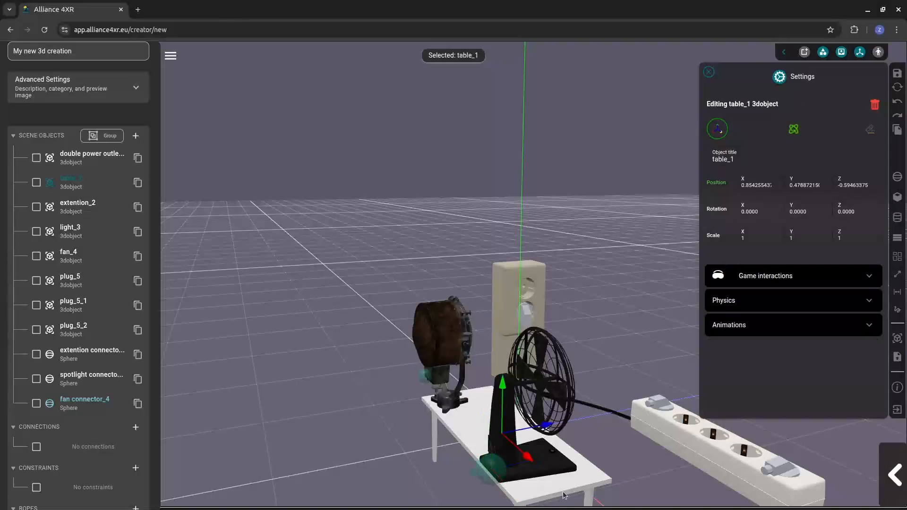
{"action": "left_click_drag", "start_coordinate": [559, 494], "coordinate": [609, 491]}
{"action": "scroll", "coordinate": [592, 452], "scroll_direction": "down", "scroll_amount": 2}
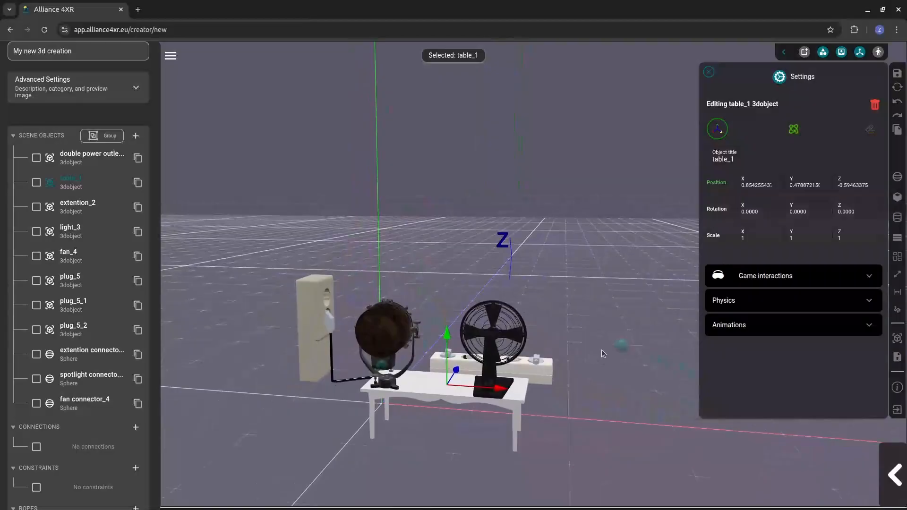
Move fan connector_4 to the back of the fan's base, to about X 1.34, Y 0.48 and Z -0.83
{"action": "left_click", "coordinate": [620, 349]}
{"action": "left_click_drag", "start_coordinate": [651, 349], "coordinate": [517, 339]}
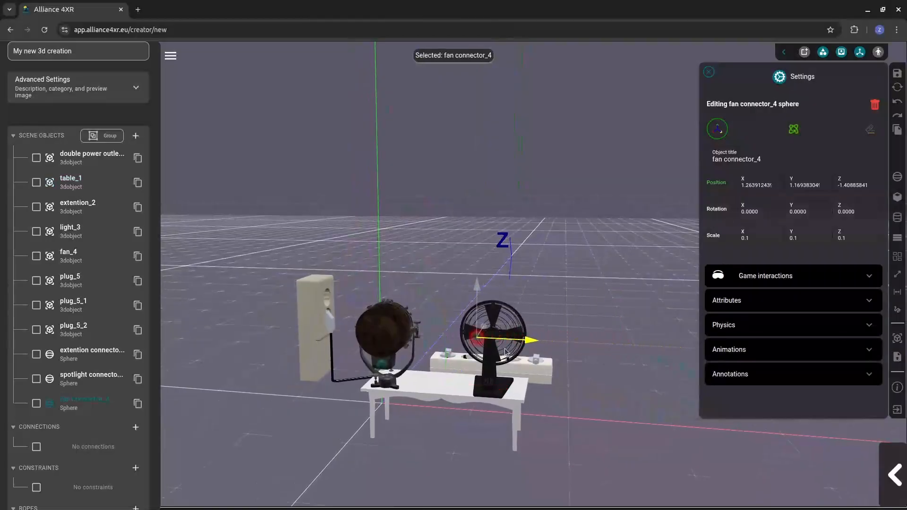
{"action": "left_click_drag", "start_coordinate": [485, 286], "coordinate": [516, 403]}
{"action": "left_click", "coordinate": [479, 340]}
{"action": "left_click", "coordinate": [491, 314]}
{"action": "left_click", "coordinate": [408, 416]}
{"action": "left_click_drag", "start_coordinate": [436, 430], "coordinate": [471, 380]}
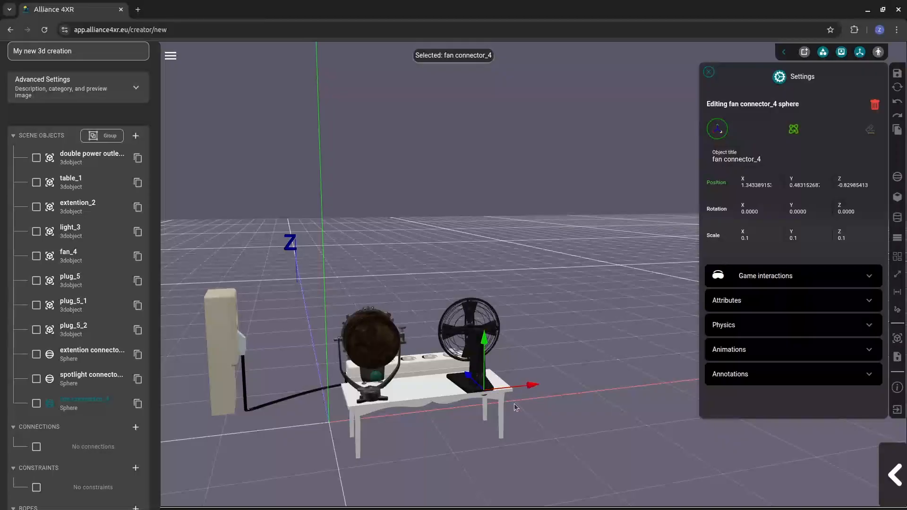
Fine-tune fan connector_4 at the fan's base to about X 1.29 and Y 0.50
{"action": "scroll", "coordinate": [535, 468], "scroll_direction": "up", "scroll_amount": 3}
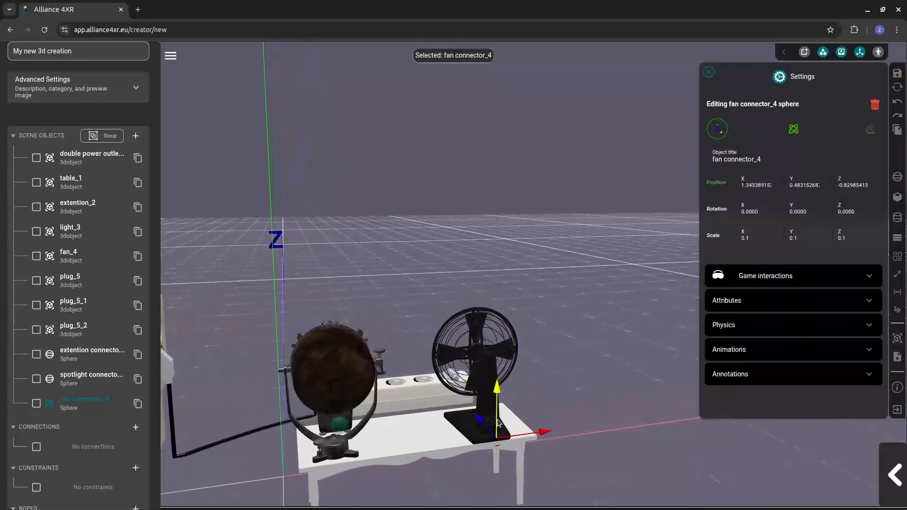
{"action": "left_click_drag", "start_coordinate": [498, 422], "coordinate": [525, 432]}
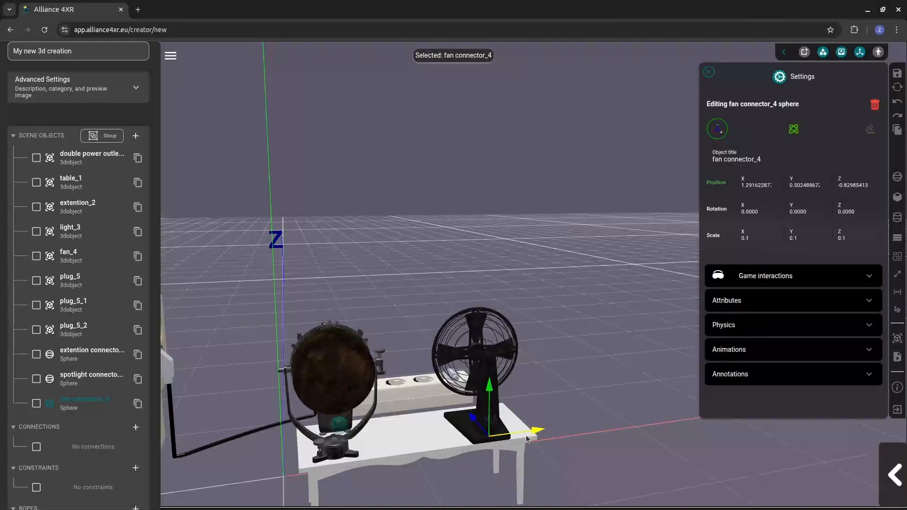
{"action": "left_click_drag", "start_coordinate": [499, 464], "coordinate": [477, 457]}
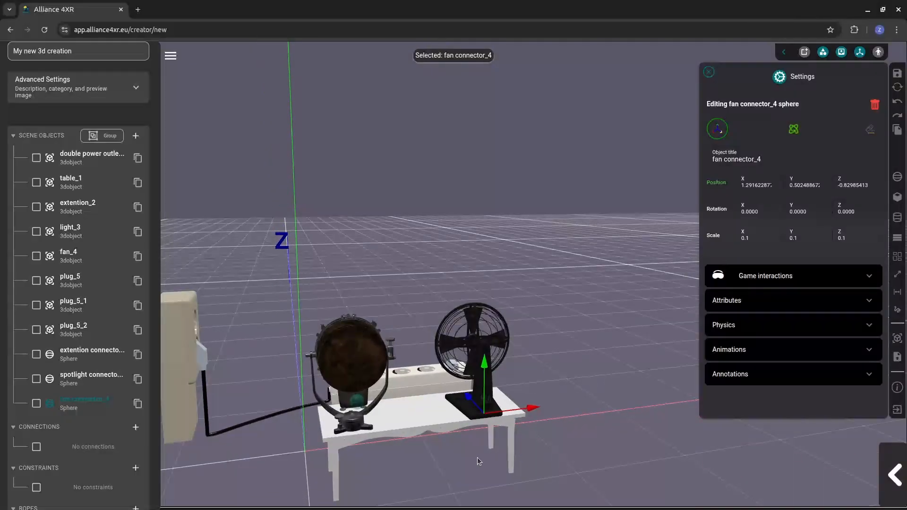
Add a second rope that starts at plug_5_1 and ends at the spotlight connector
{"action": "scroll", "coordinate": [80, 425], "scroll_direction": "down", "scroll_amount": 2}
{"action": "left_click", "coordinate": [135, 460]}
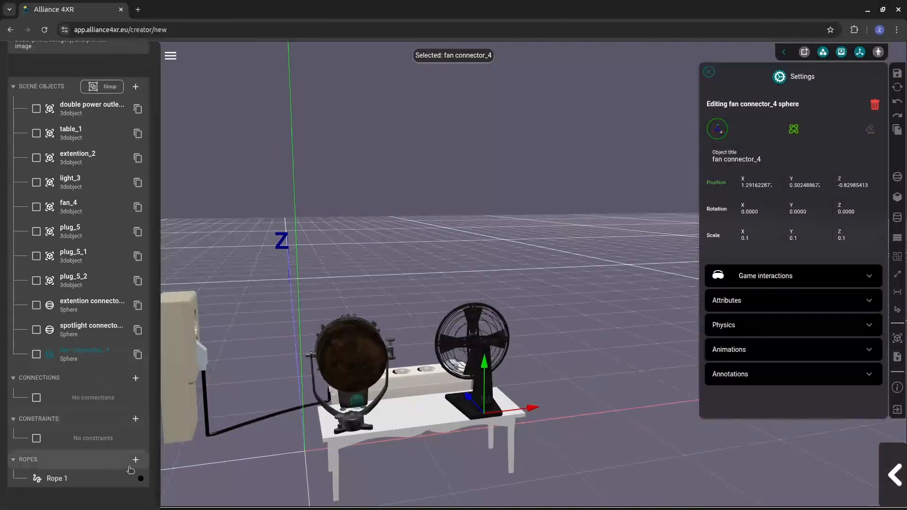
{"action": "left_click", "coordinate": [135, 462]}
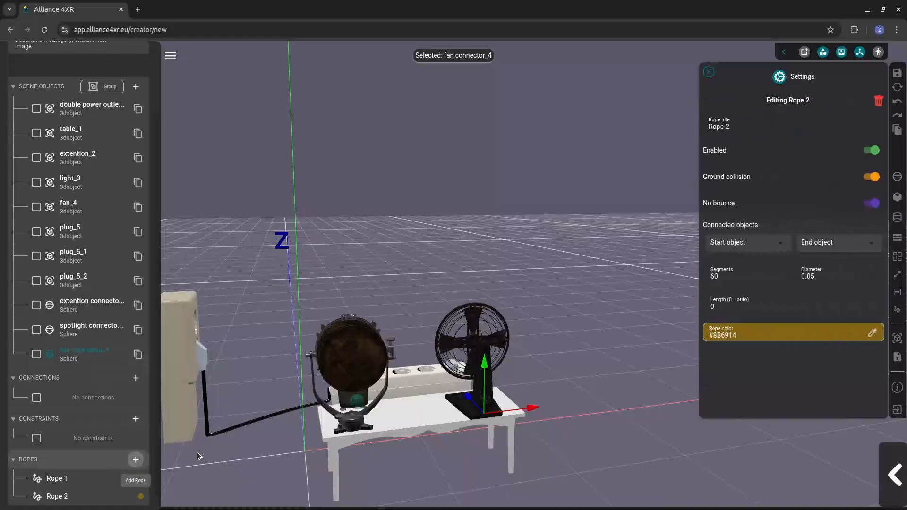
{"action": "left_click", "coordinate": [760, 244]}
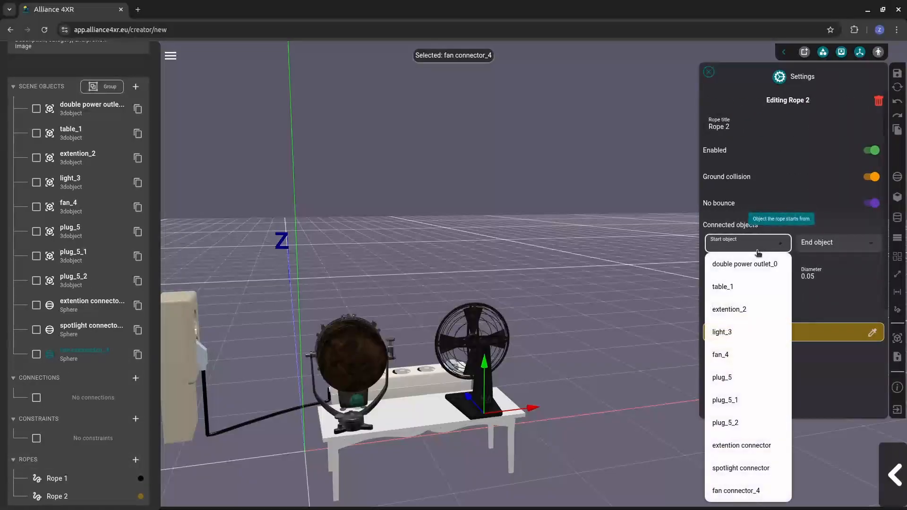
{"action": "left_click", "coordinate": [740, 399]}
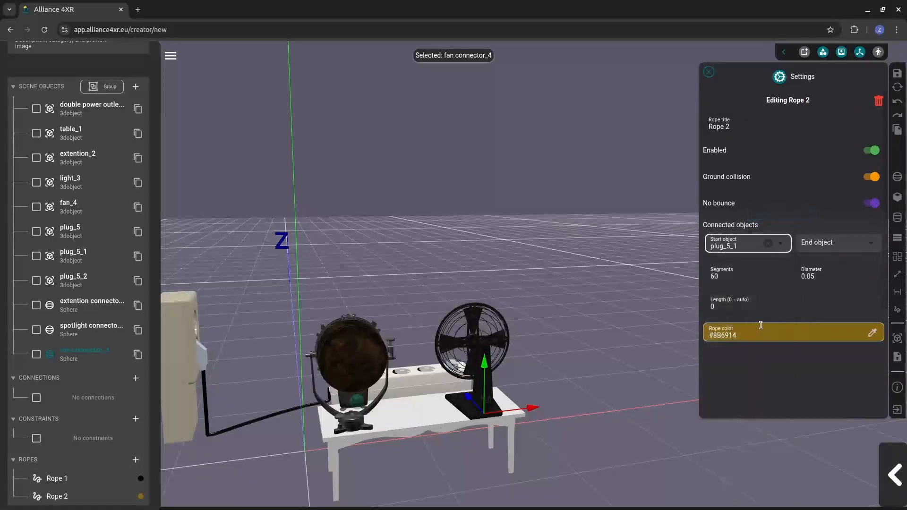
{"action": "left_click", "coordinate": [844, 250]}
{"action": "left_click", "coordinate": [824, 470]}
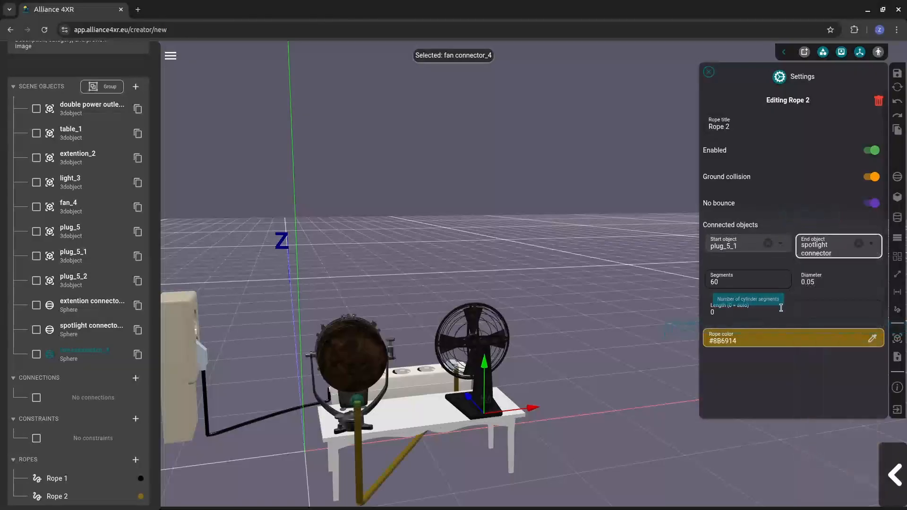
Give the spotlight's rope the black color #000000 and a diameter of 0.03
{"action": "left_click", "coordinate": [872, 339]}
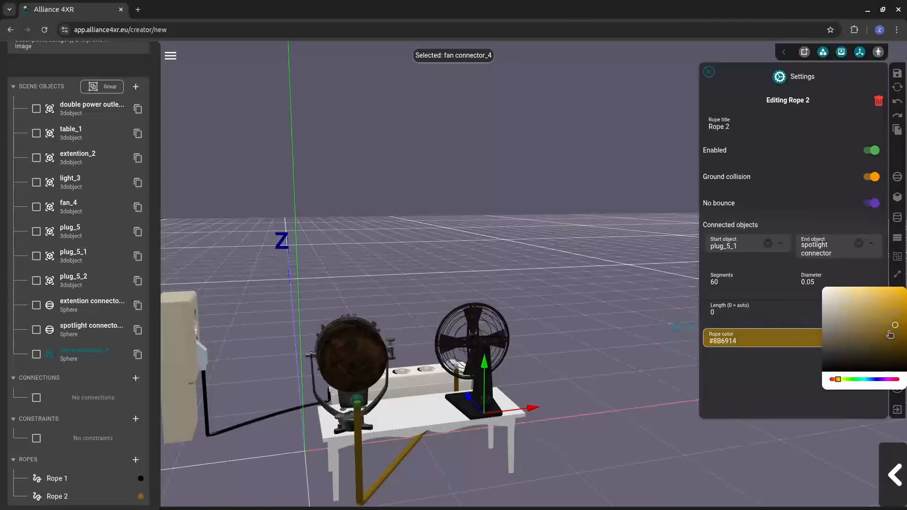
{"action": "left_click_drag", "start_coordinate": [888, 329], "coordinate": [809, 371]}
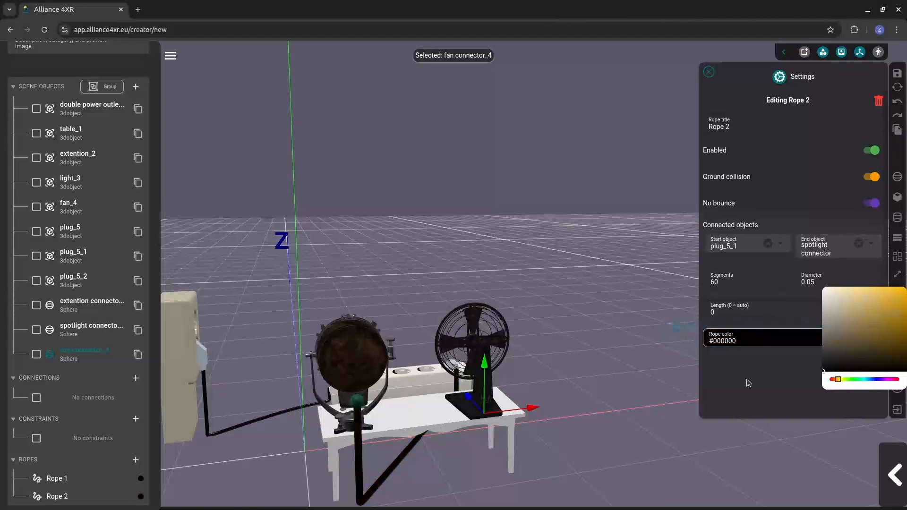
{"action": "left_click", "coordinate": [823, 282]}
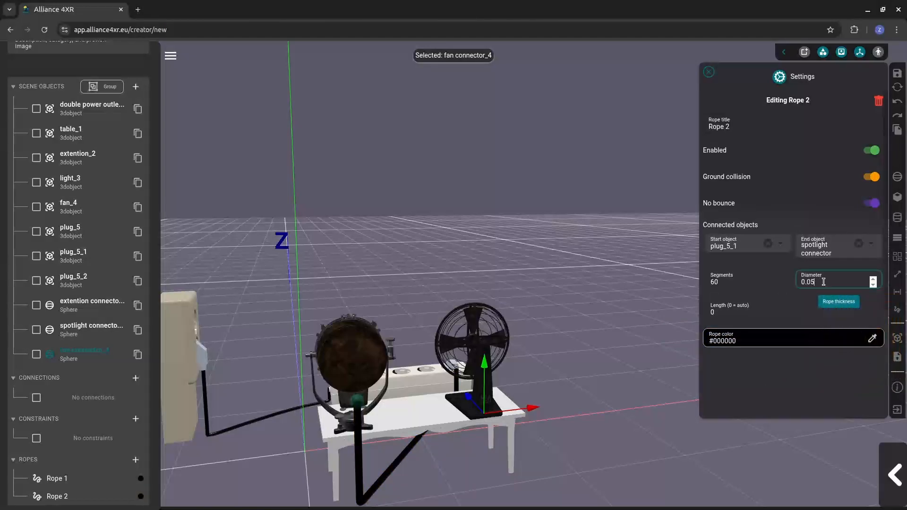
{"action": "type", "text": "3"}
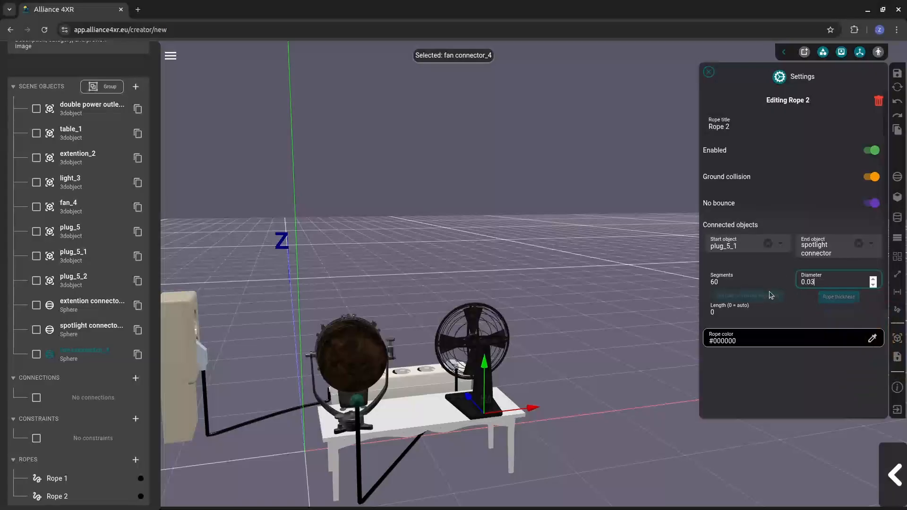
{"action": "left_click", "coordinate": [771, 296]}
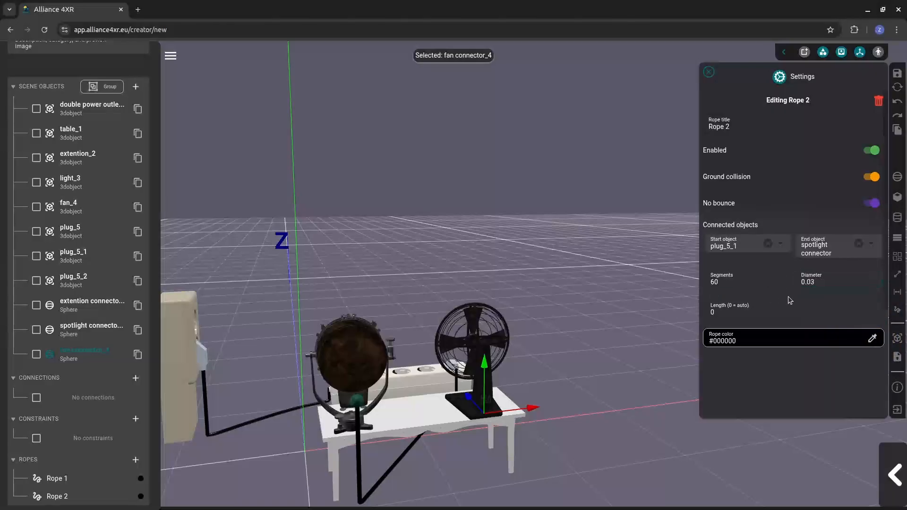
Set the length of the spotlight's rope to 3
{"action": "scroll", "coordinate": [578, 353], "scroll_direction": "down", "scroll_amount": 3}
{"action": "left_click_drag", "start_coordinate": [573, 358], "coordinate": [555, 309]}
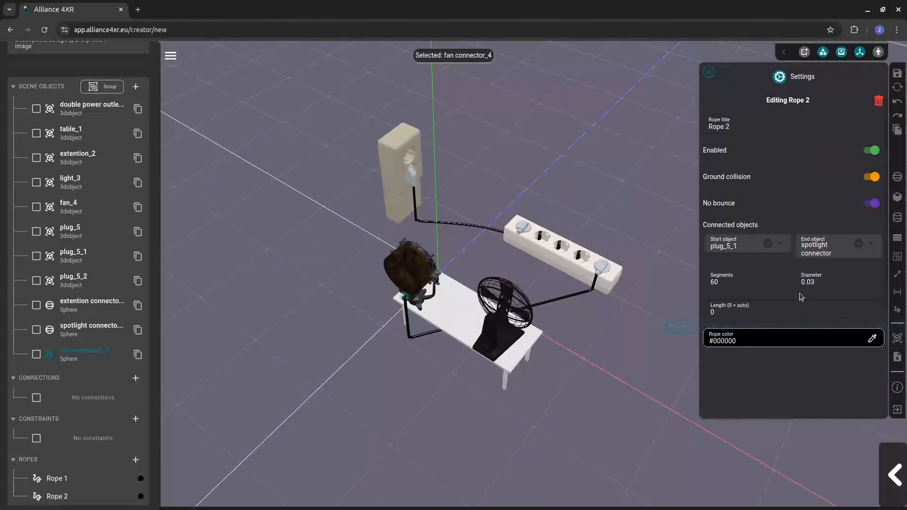
{"action": "left_click", "coordinate": [724, 310]}
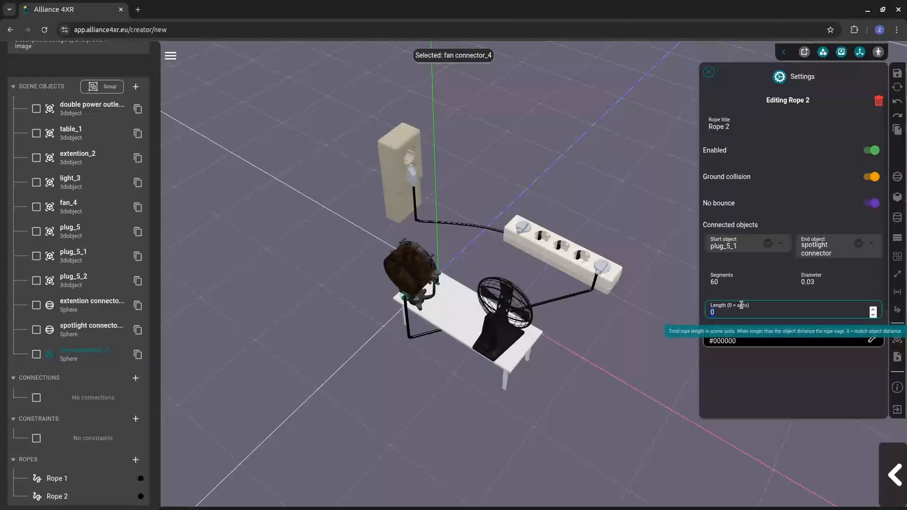
{"action": "type", "text": "3"}
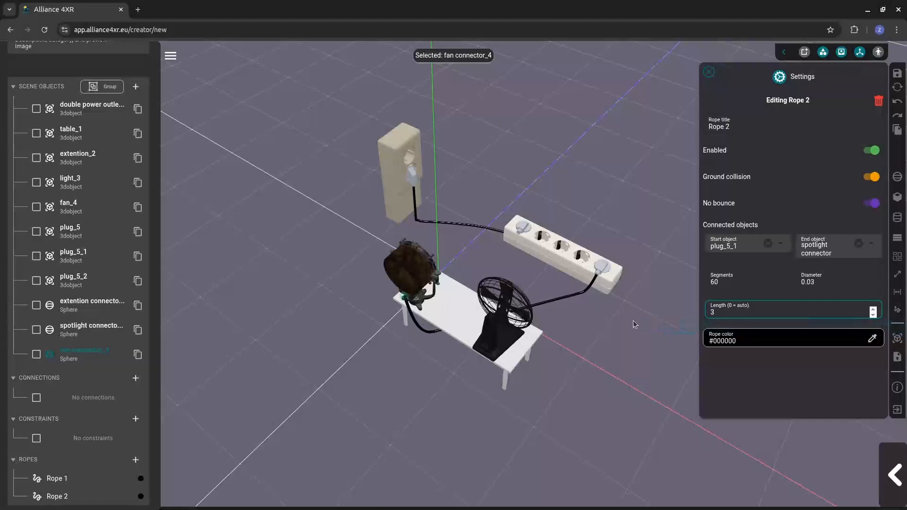
{"action": "left_click", "coordinate": [772, 375]}
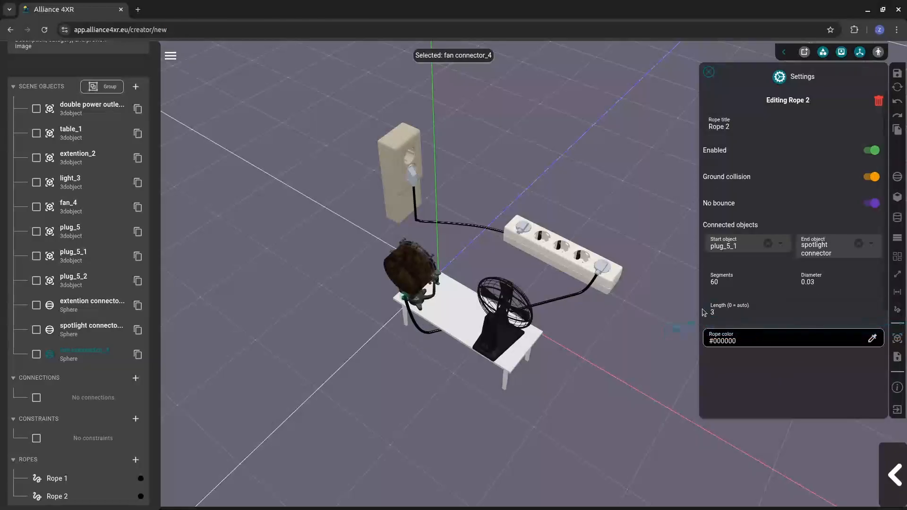
{"action": "scroll", "coordinate": [595, 358], "scroll_direction": "up", "scroll_amount": 3}
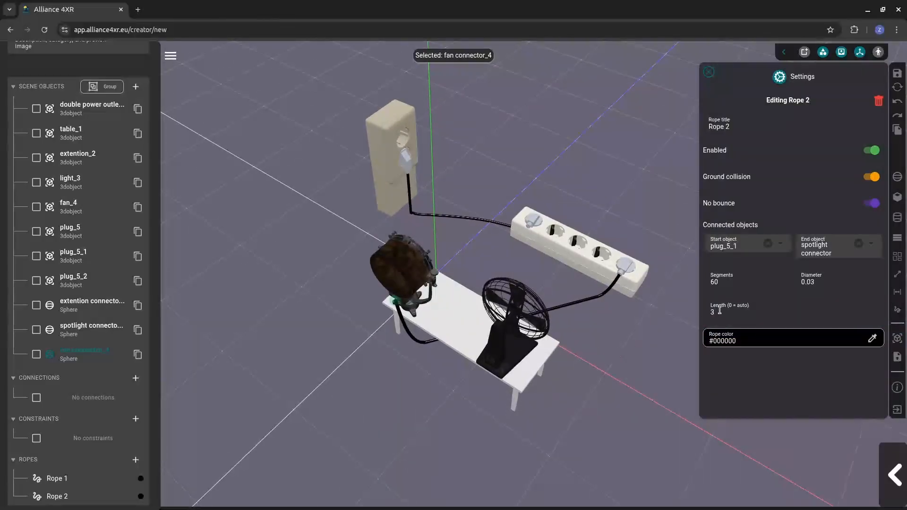
Make the spotlight connector sphere invisible by setting its opacity to 0
{"action": "left_click", "coordinate": [110, 326]}
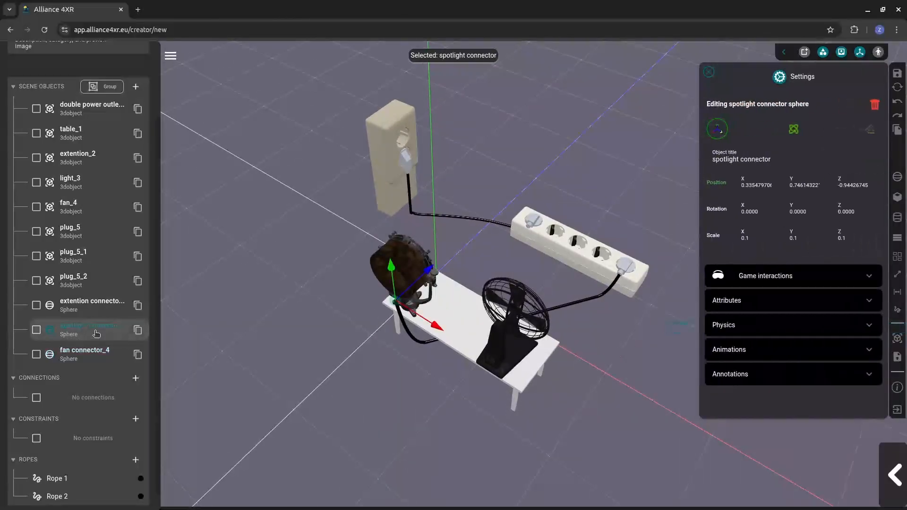
{"action": "left_click", "coordinate": [798, 301]}
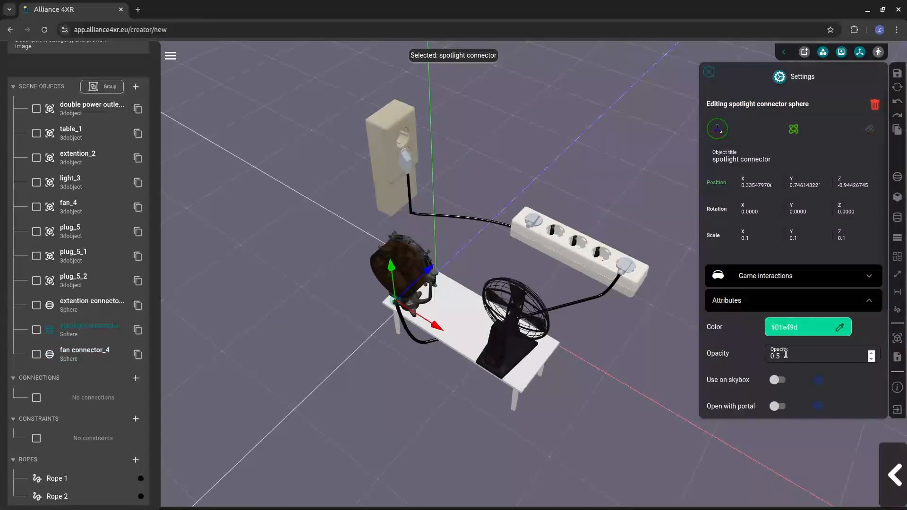
{"action": "left_click", "coordinate": [754, 357]}
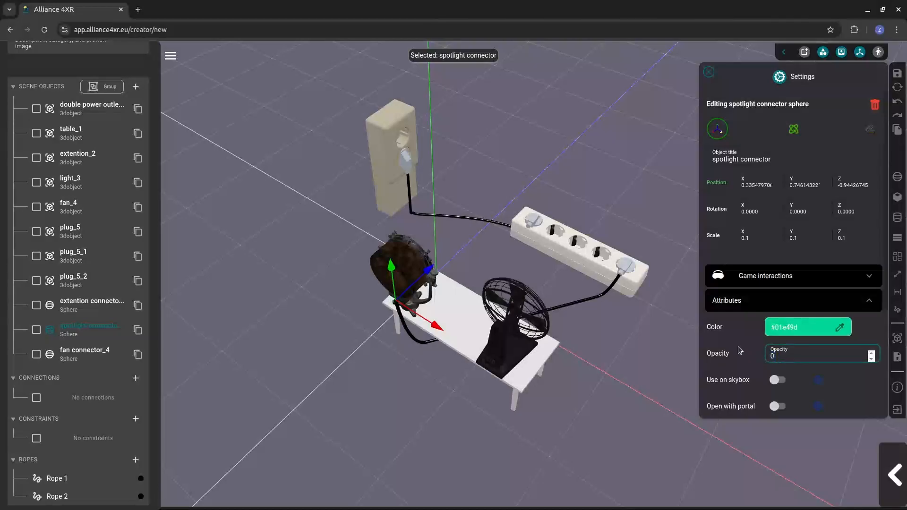
{"action": "type", "text": "0"}
{"action": "left_click", "coordinate": [739, 349]}
Move the spotlight connector along the Z axis toward the light's base, to about Z -0.90
{"action": "scroll", "coordinate": [338, 355], "scroll_direction": "up", "scroll_amount": 5}
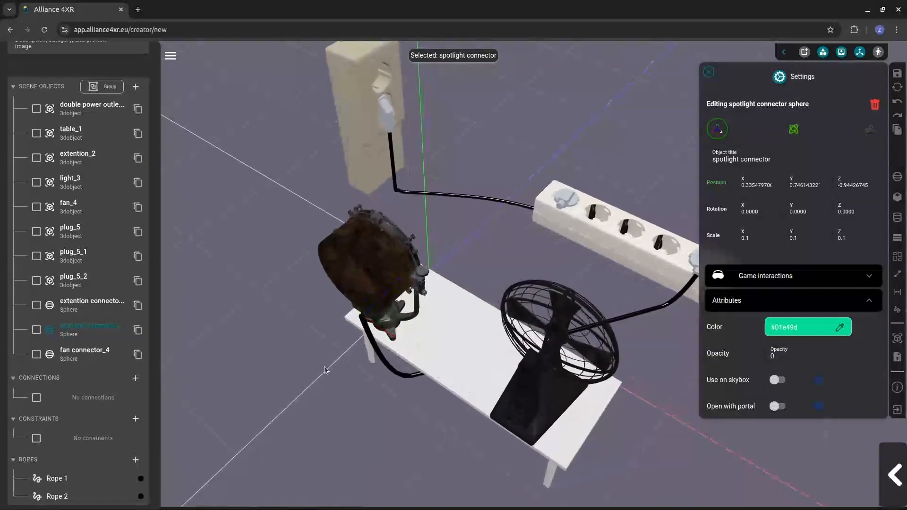
{"action": "left_click_drag", "start_coordinate": [338, 355], "coordinate": [343, 454]}
{"action": "scroll", "coordinate": [340, 337], "scroll_direction": "up", "scroll_amount": 2}
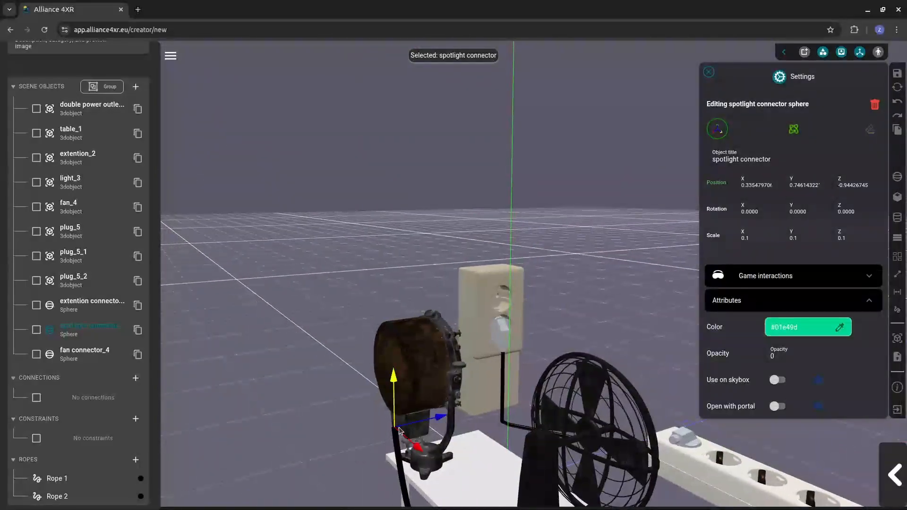
{"action": "left_click", "coordinate": [396, 427]}
{"action": "left_click", "coordinate": [394, 430]}
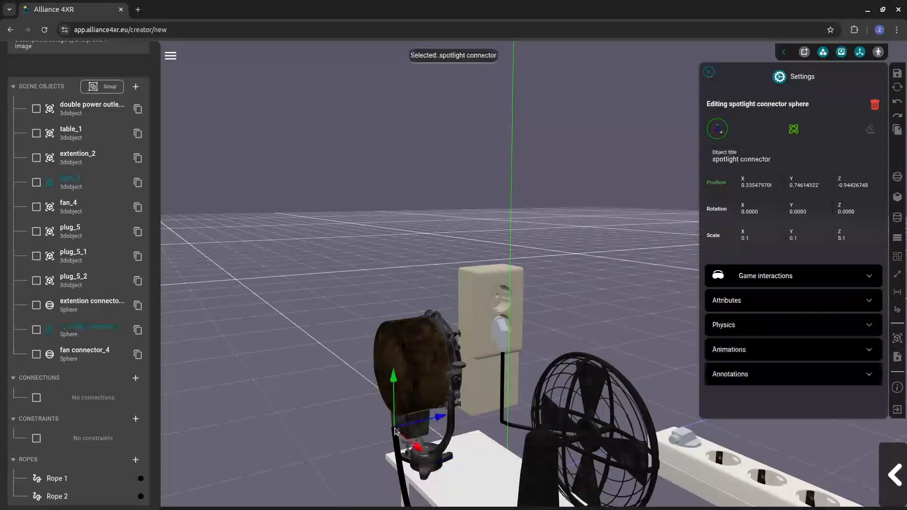
{"action": "left_click_drag", "start_coordinate": [409, 428], "coordinate": [417, 425]}
{"action": "left_click_drag", "start_coordinate": [416, 426], "coordinate": [416, 425]}
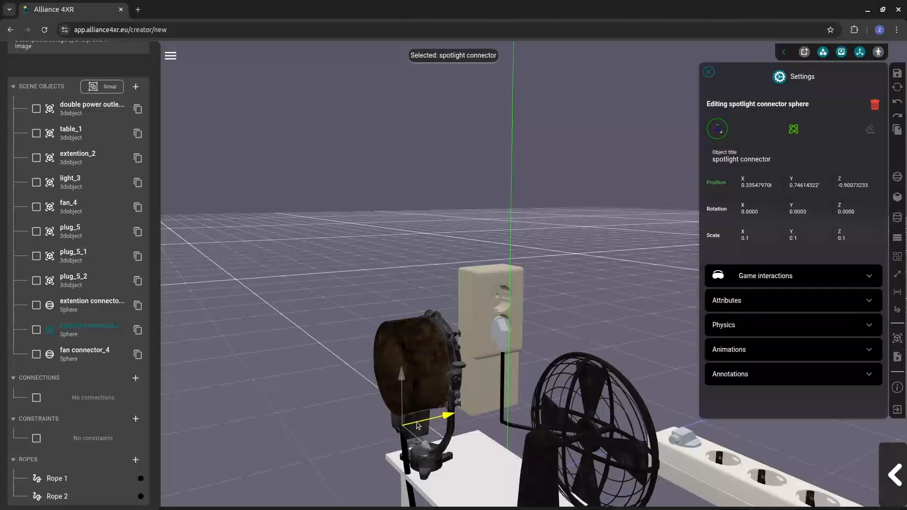
Reposition the spotlight connector at the back of the light, to about X 0.33 and Z -0.94
{"action": "scroll", "coordinate": [425, 473], "scroll_direction": "down", "scroll_amount": 3}
{"action": "left_click_drag", "start_coordinate": [372, 479], "coordinate": [367, 425]}
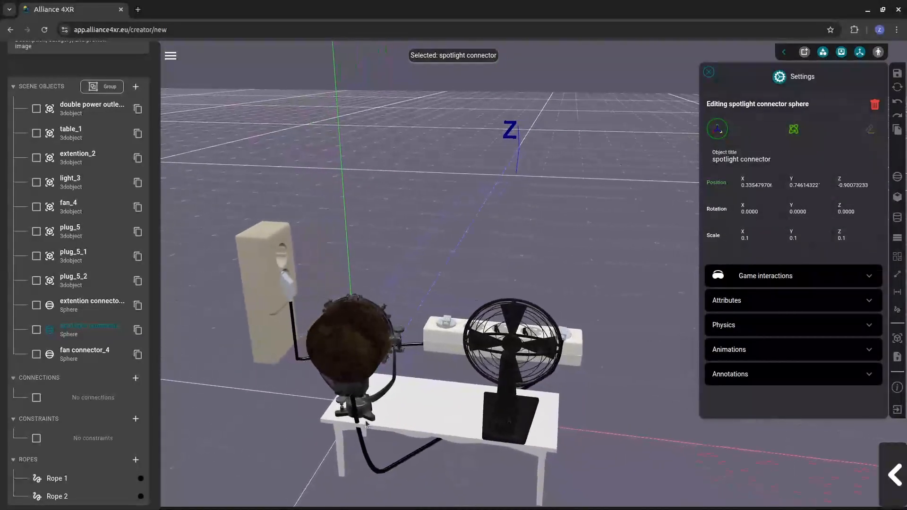
{"action": "left_click", "coordinate": [355, 398]}
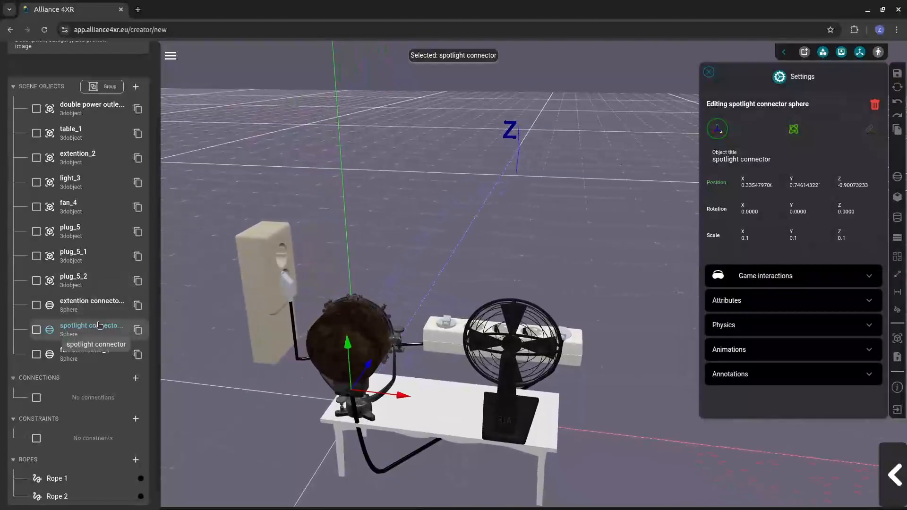
{"action": "left_click", "coordinate": [368, 375]}
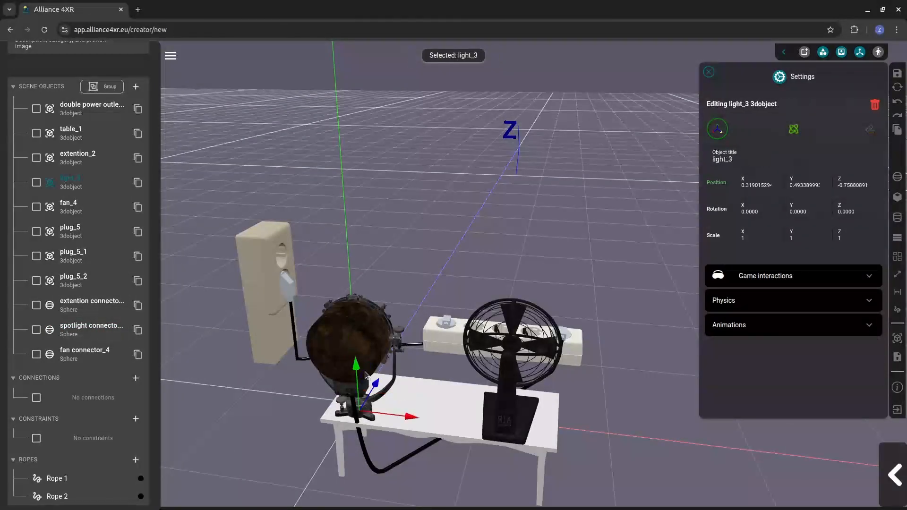
{"action": "left_click", "coordinate": [96, 334]}
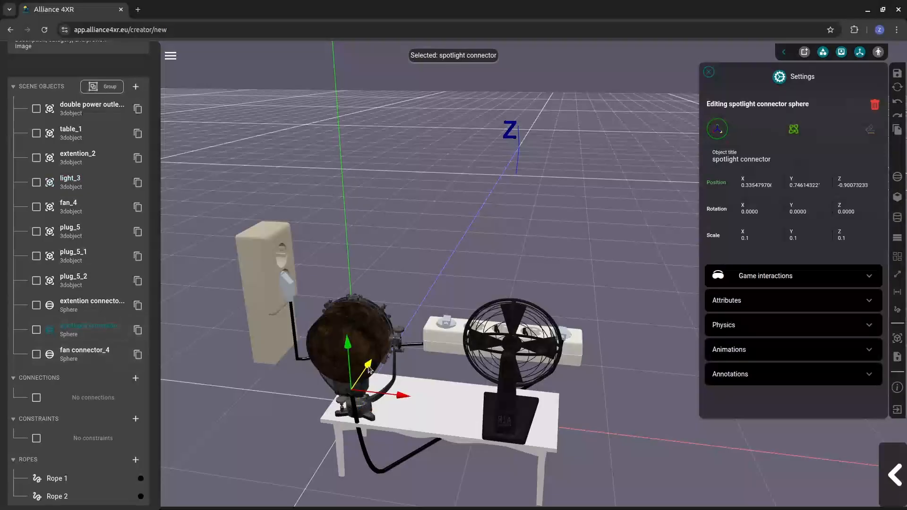
{"action": "left_click_drag", "start_coordinate": [368, 371], "coordinate": [366, 371]}
{"action": "scroll", "coordinate": [377, 458], "scroll_direction": "up", "scroll_amount": 4}
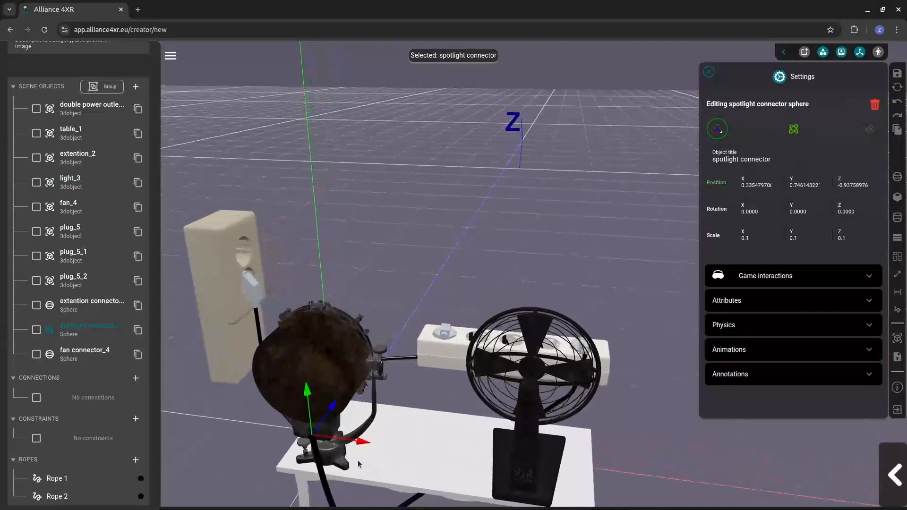
{"action": "left_click_drag", "start_coordinate": [358, 442], "coordinate": [331, 422]}
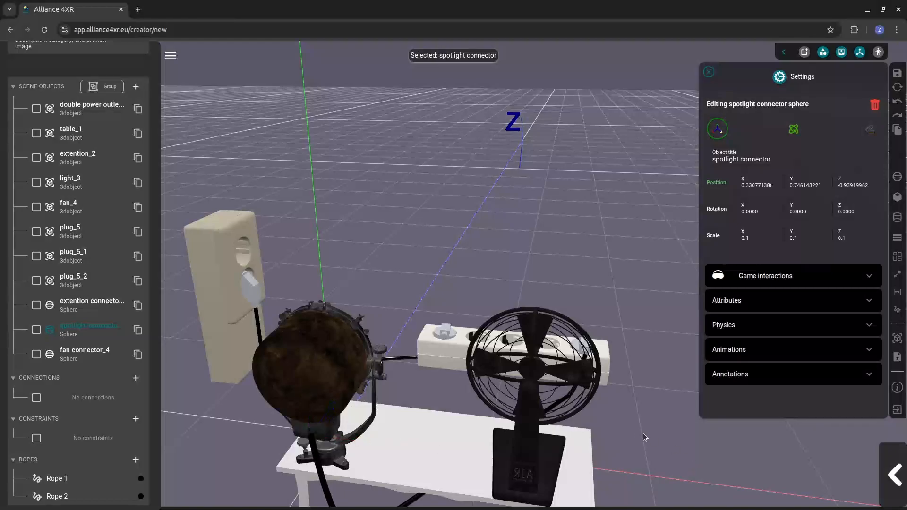
Add a third rope that starts at fan connector_4 and ends at plug_5_2
{"action": "left_click_drag", "start_coordinate": [642, 432], "coordinate": [675, 422]}
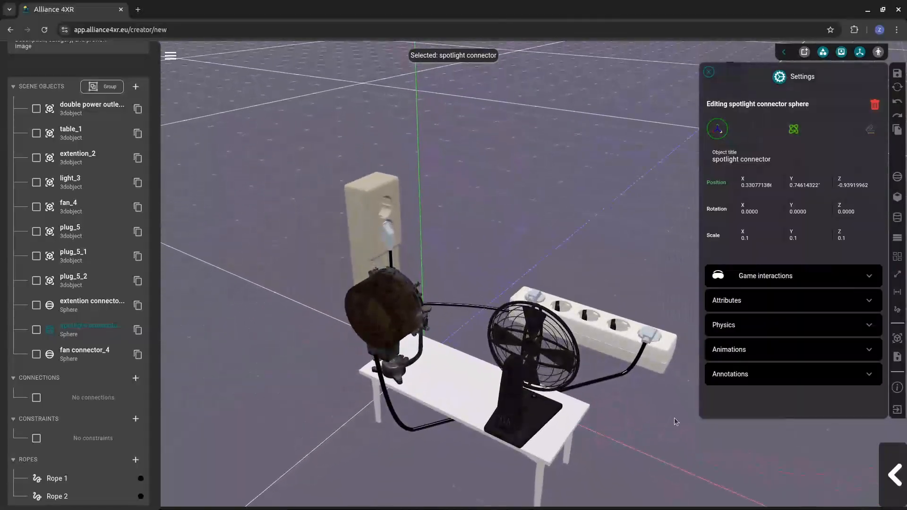
{"action": "scroll", "coordinate": [140, 470], "scroll_direction": "down", "scroll_amount": 1}
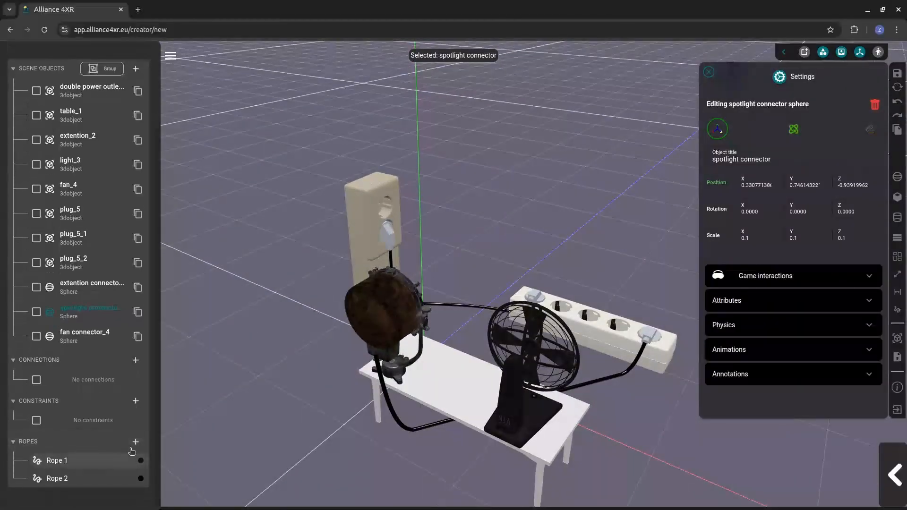
{"action": "left_click", "coordinate": [135, 442]}
{"action": "left_click", "coordinate": [71, 495]}
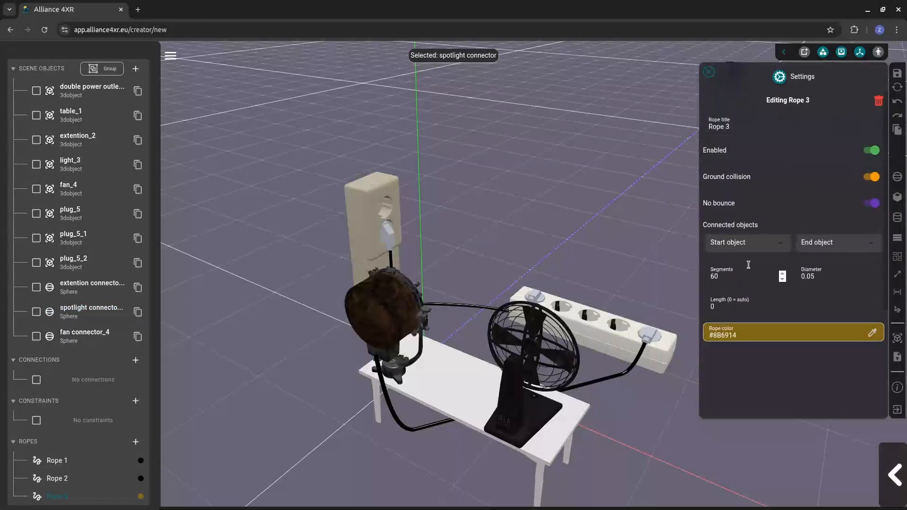
{"action": "left_click", "coordinate": [746, 242]}
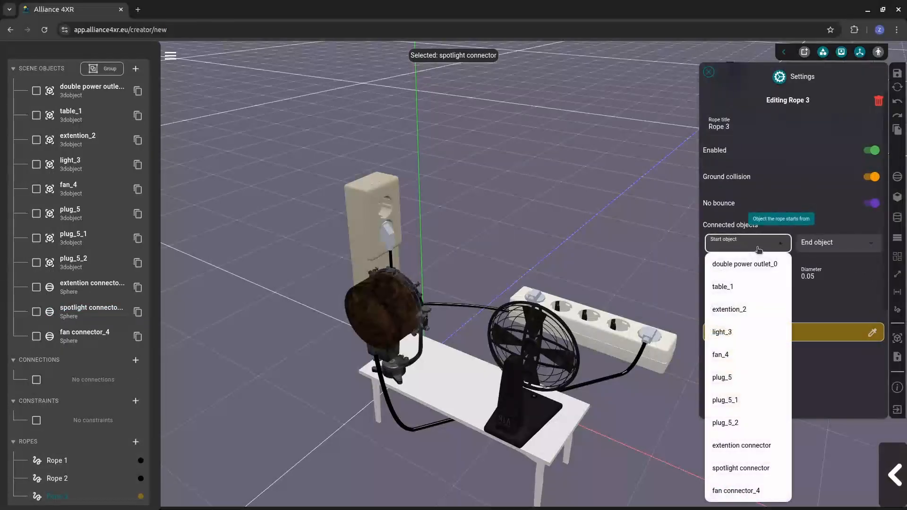
{"action": "left_click", "coordinate": [738, 489]}
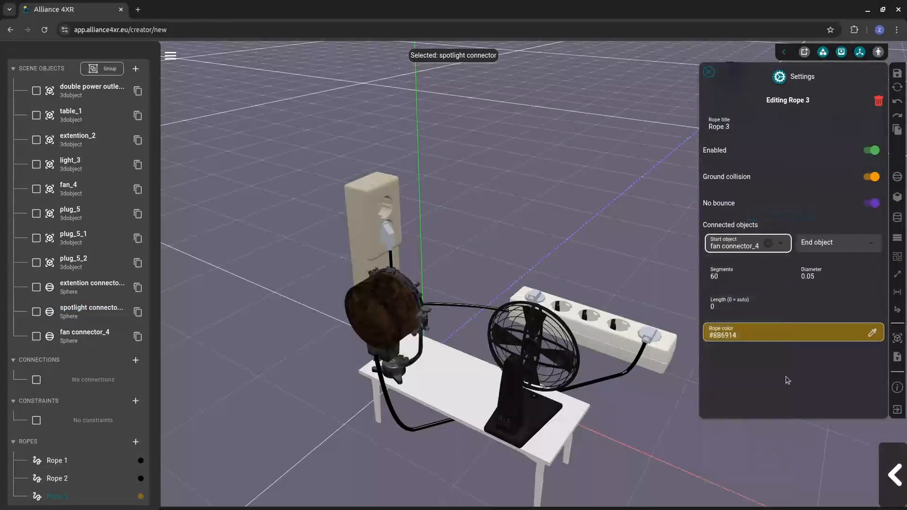
{"action": "left_click", "coordinate": [838, 251]}
{"action": "left_click", "coordinate": [818, 421]}
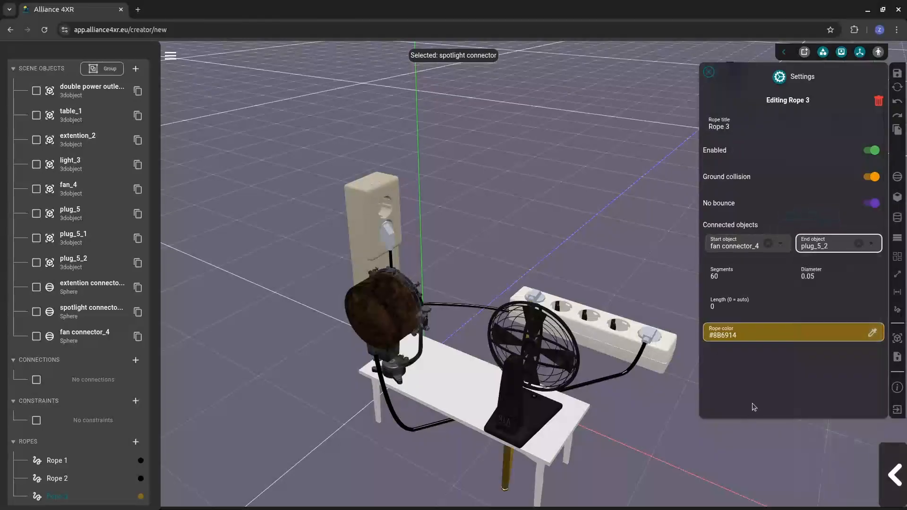
{"action": "scroll", "coordinate": [645, 442], "scroll_direction": "down", "scroll_amount": 1}
{"action": "left_click_drag", "start_coordinate": [630, 438], "coordinate": [611, 396]}
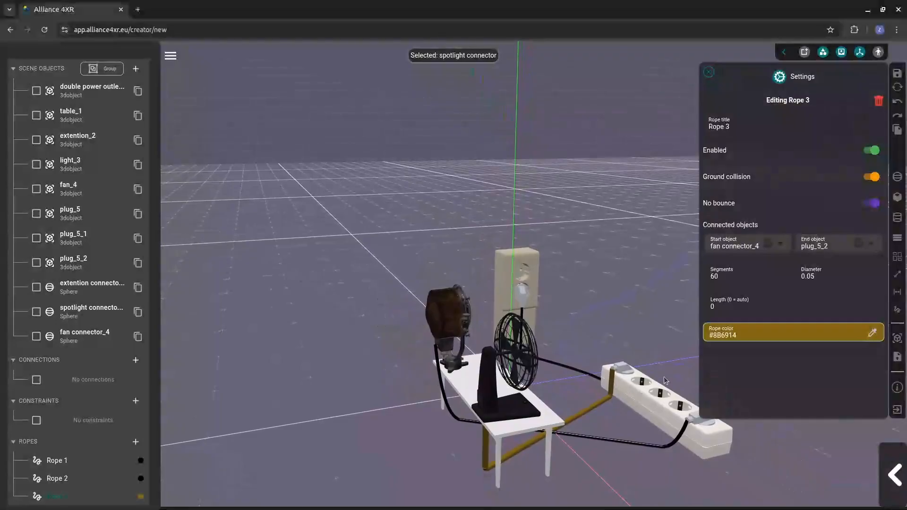
Color Rope 3 black (#000000) and set its diameter to 0.03
{"action": "left_click", "coordinate": [872, 333]}
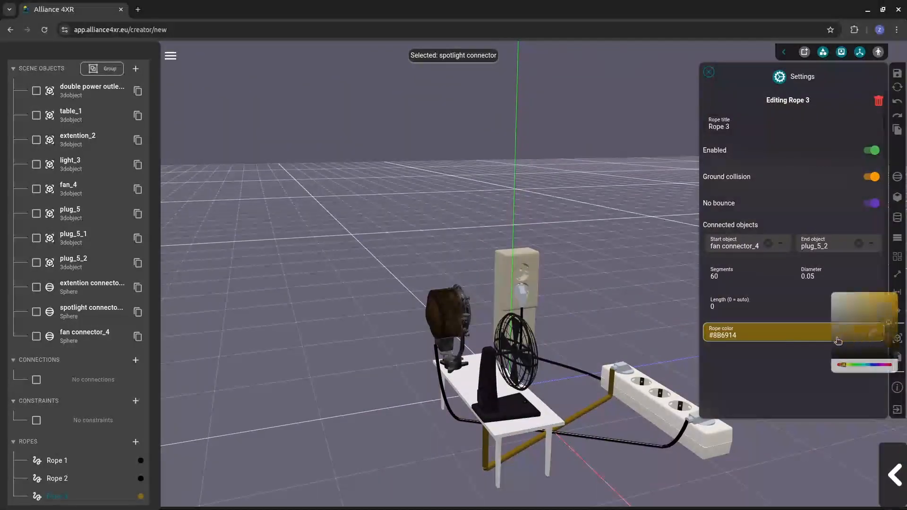
{"action": "left_click_drag", "start_coordinate": [894, 329], "coordinate": [804, 370]}
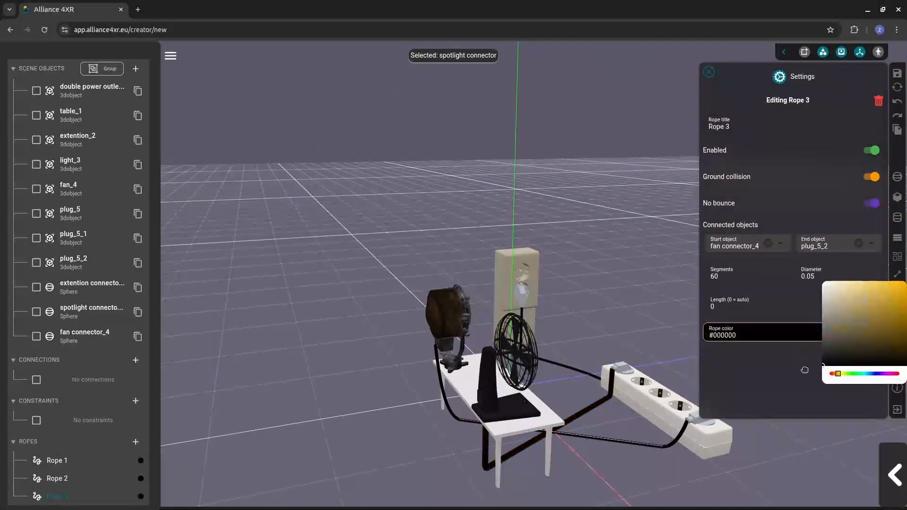
{"action": "left_click", "coordinate": [825, 276]}
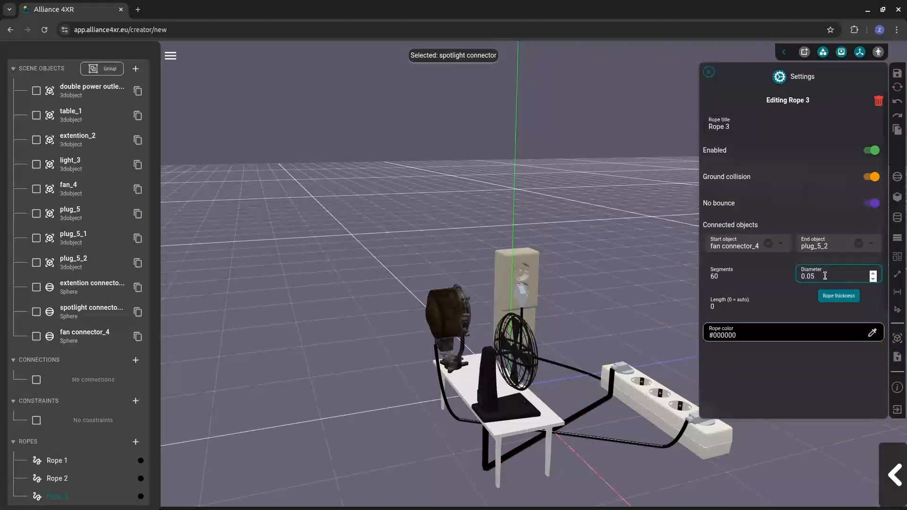
{"action": "type", "text": "3"}
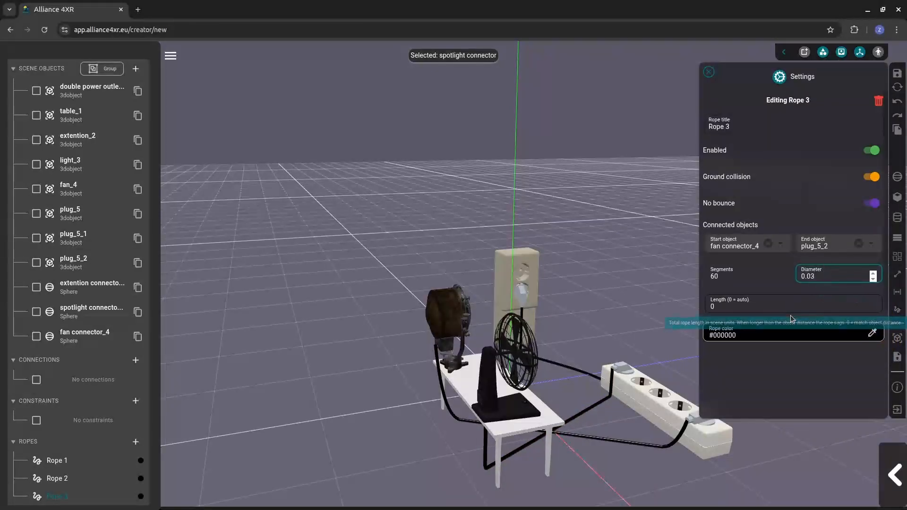
{"action": "left_click", "coordinate": [802, 289]}
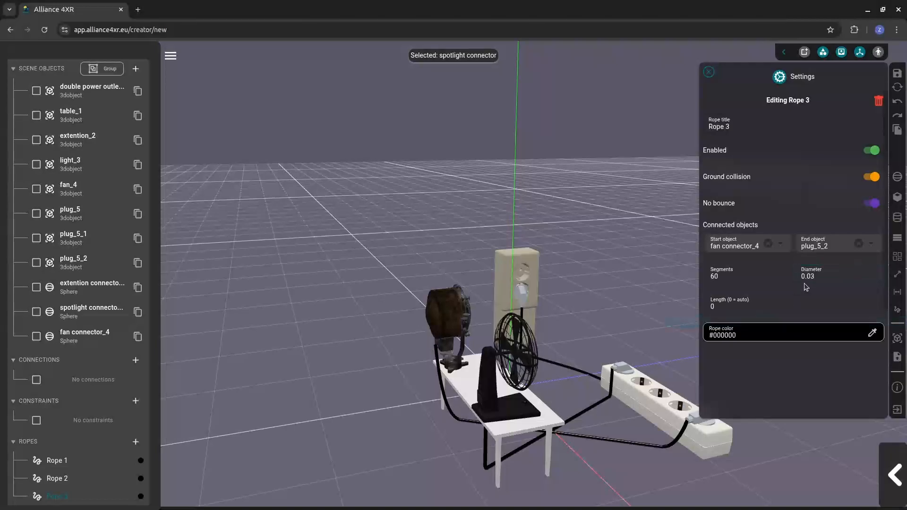
Set the length of Rope 3 to 3 and close its settings
{"action": "left_click", "coordinate": [713, 306]}
{"action": "type", "text": "3"}
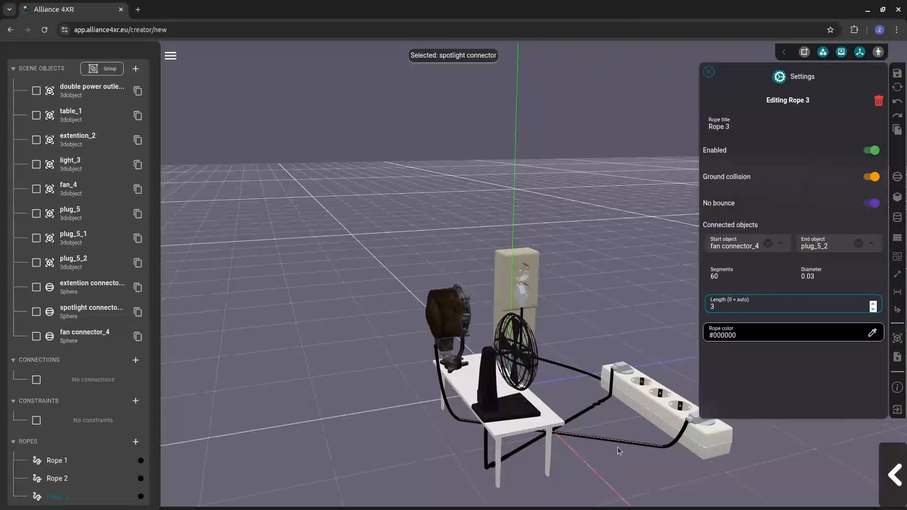
{"action": "left_click_drag", "start_coordinate": [617, 447], "coordinate": [565, 449]}
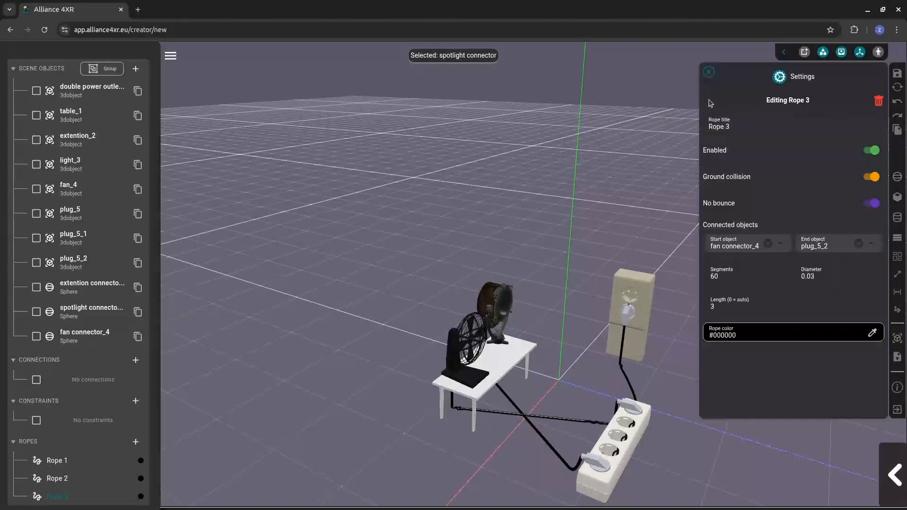
{"action": "scroll", "coordinate": [827, 195], "scroll_direction": "down", "scroll_amount": 3}
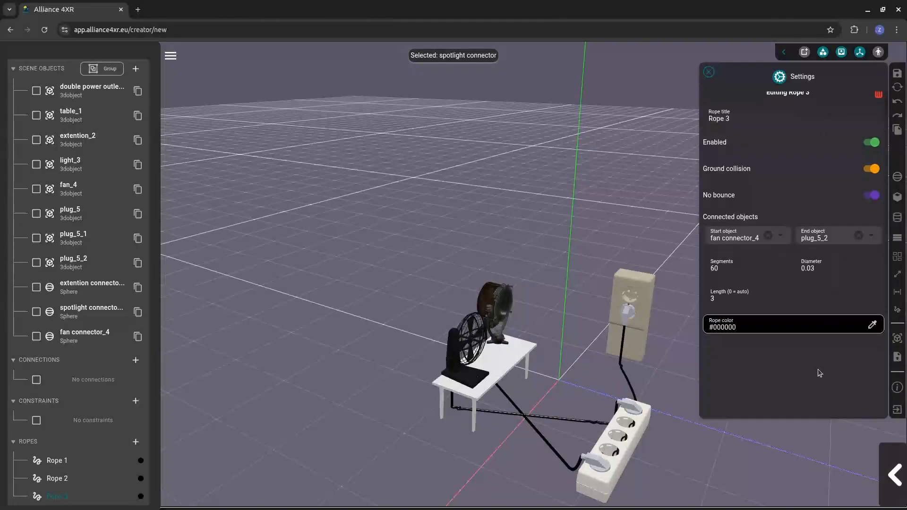
{"action": "scroll", "coordinate": [827, 195], "scroll_direction": "up", "scroll_amount": 3}
{"action": "left_click", "coordinate": [707, 71]}
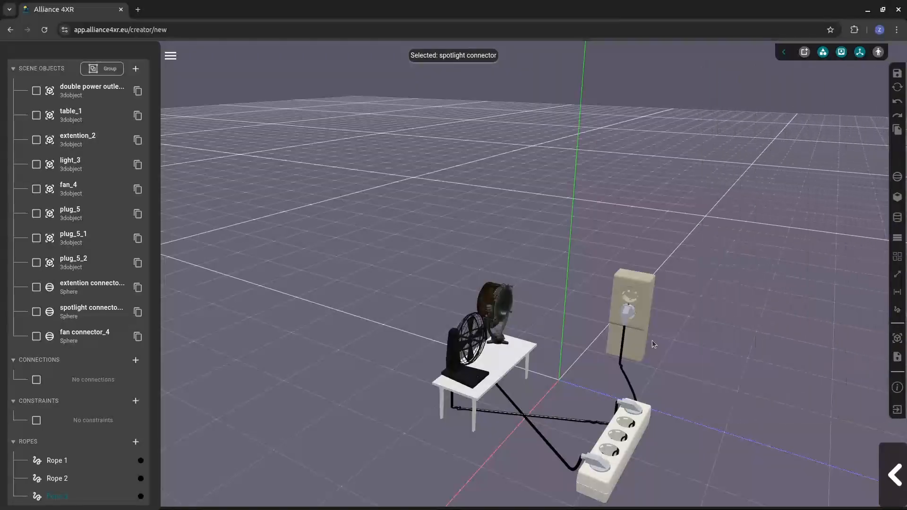
Rename Rope 1, which links the extention connector to plug_5, as "extention cord"
{"action": "left_click_drag", "start_coordinate": [675, 359], "coordinate": [561, 440]}
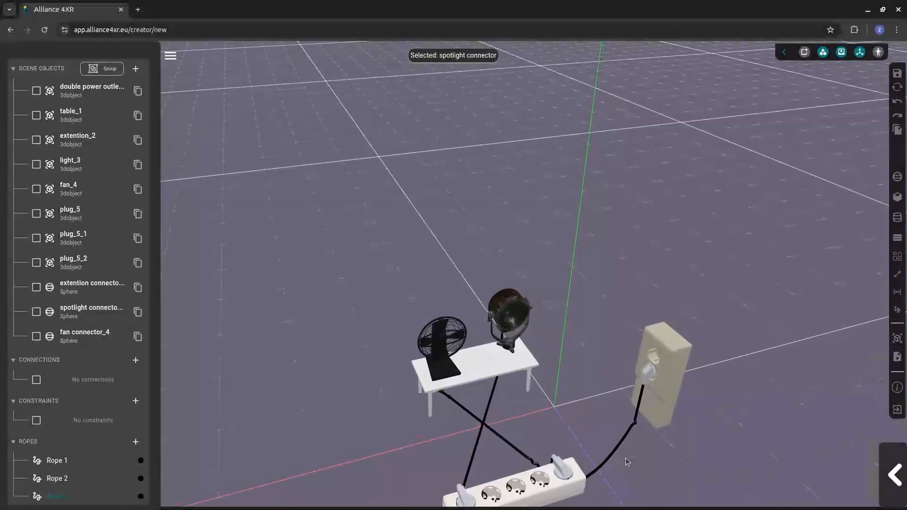
{"action": "left_click_drag", "start_coordinate": [578, 424], "coordinate": [581, 385]}
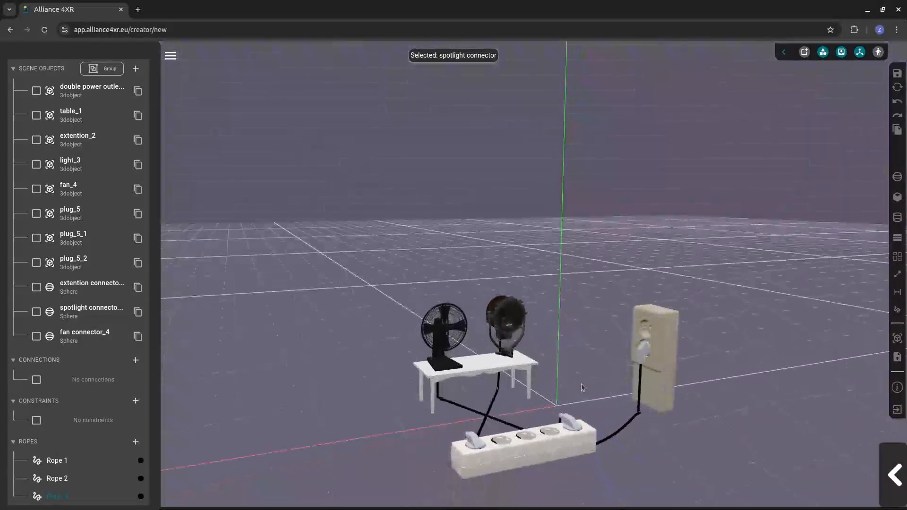
{"action": "left_click", "coordinate": [97, 465]}
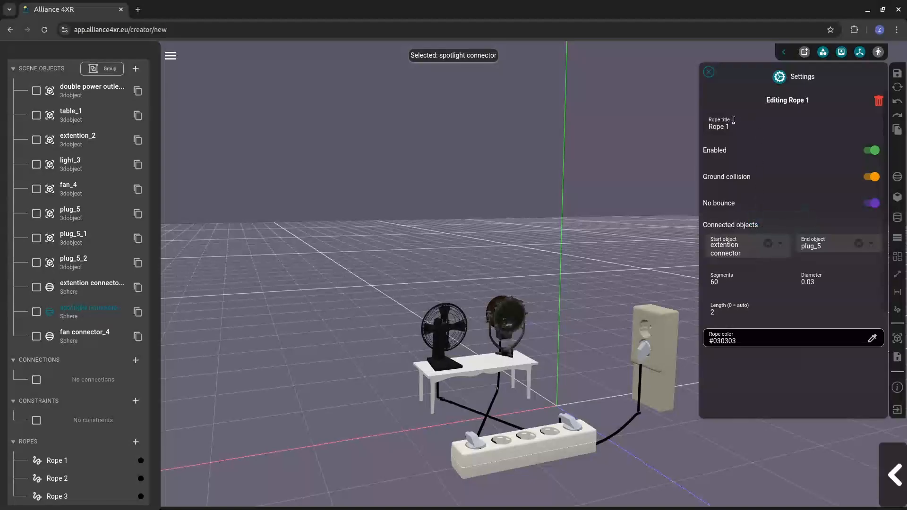
{"action": "left_click_drag", "start_coordinate": [738, 126], "coordinate": [704, 129]}
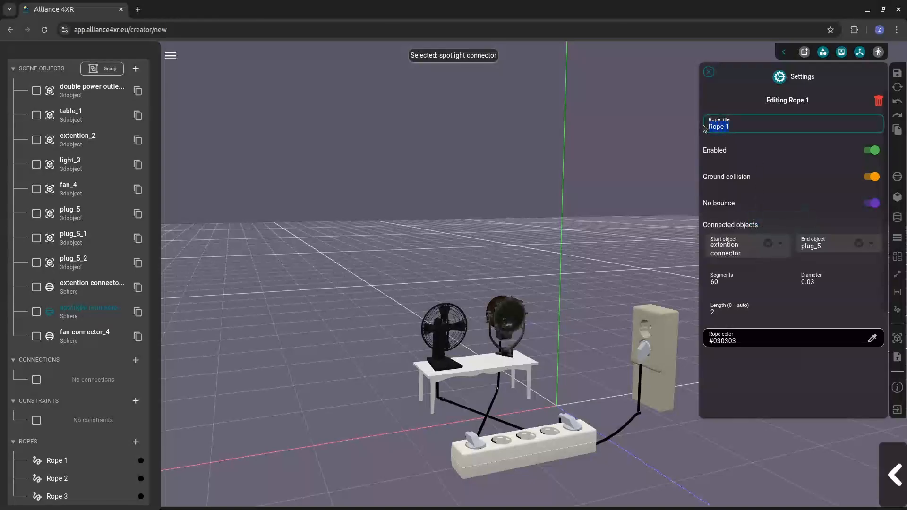
{"action": "type", "text": "ext"}
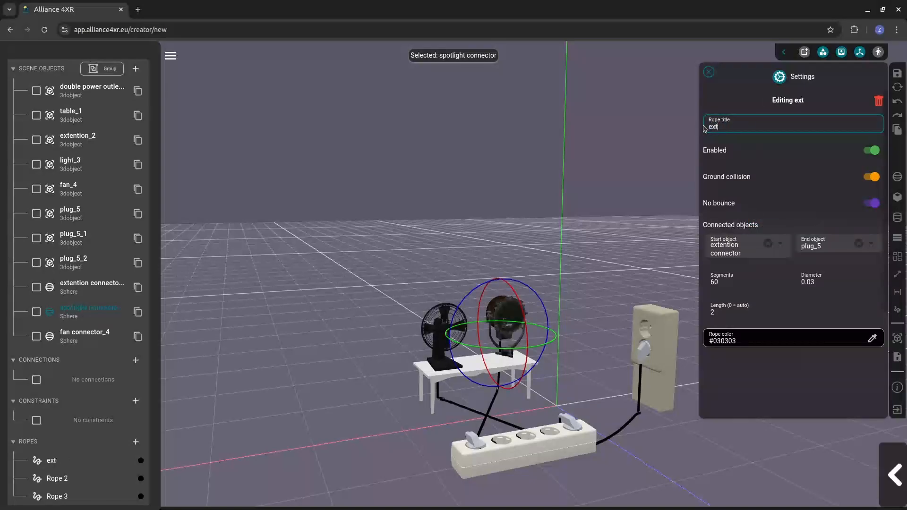
{"action": "type", "text": "ention c"}
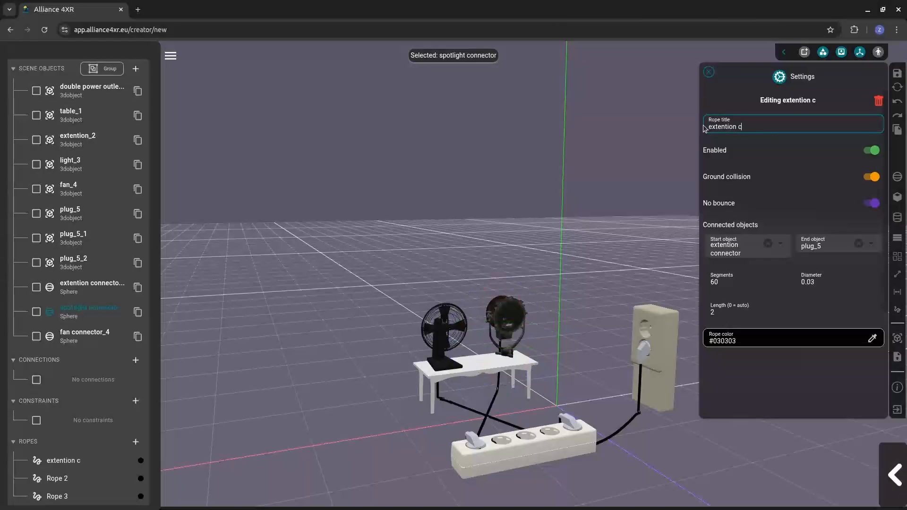
{"action": "type", "text": "ord"}
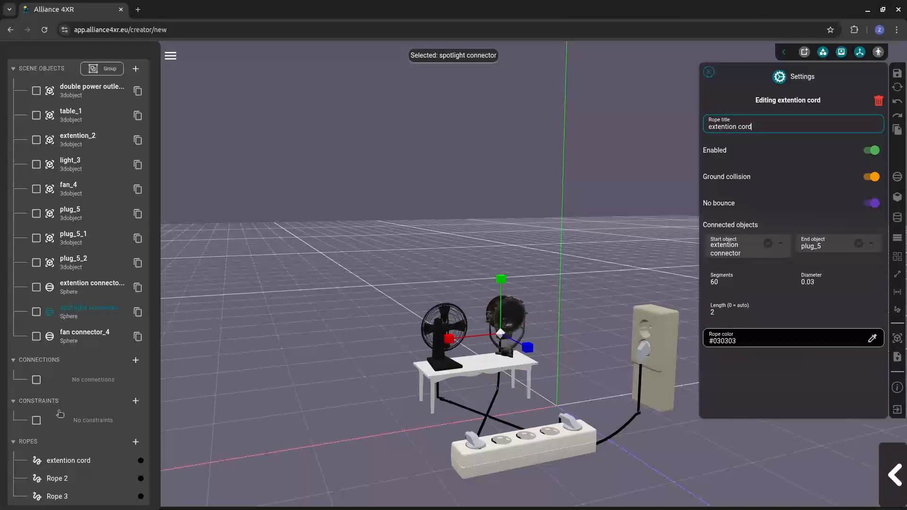
Rename Rope 2, which links plug_5_1 to the spotlight connector, as "spotlight cord"
{"action": "left_click", "coordinate": [57, 478]}
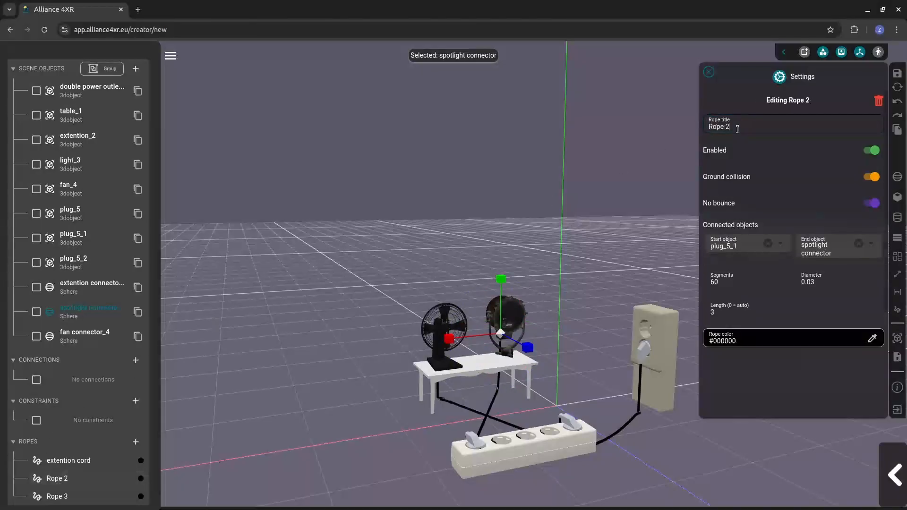
{"action": "left_click_drag", "start_coordinate": [737, 129], "coordinate": [698, 127]}
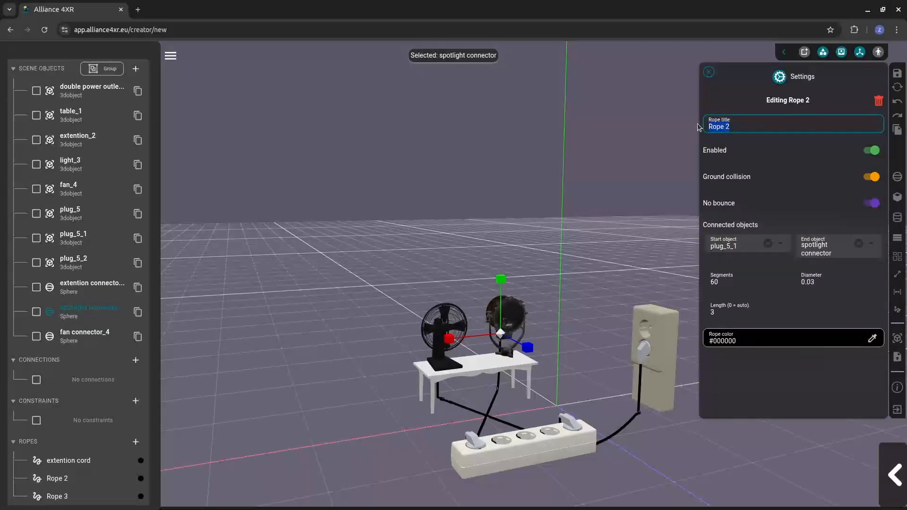
{"action": "type", "text": "spotlight "}
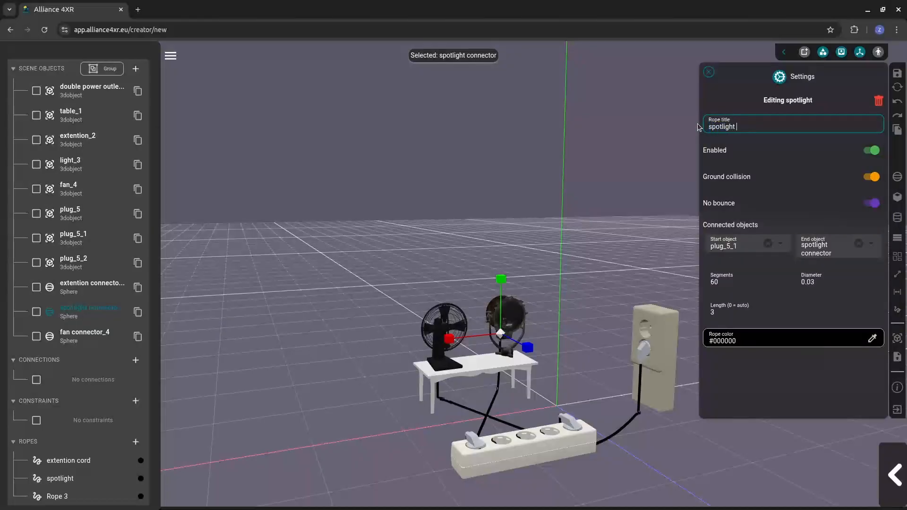
{"action": "type", "text": "cord"}
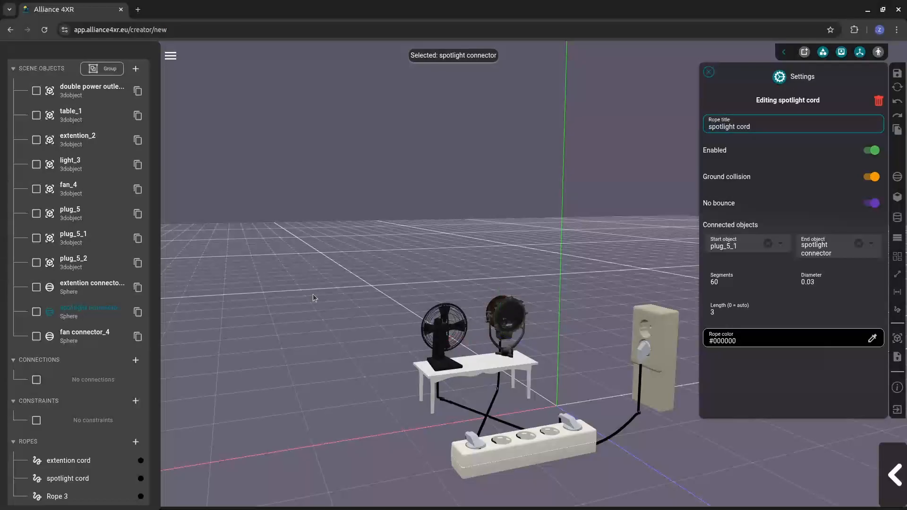
Rename Rope 3 as "fan cord" and close its settings
{"action": "left_click", "coordinate": [71, 495]}
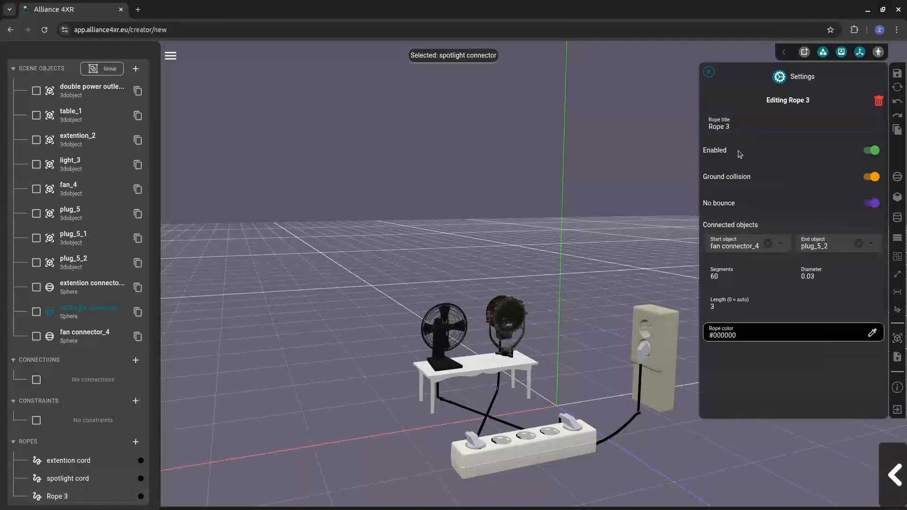
{"action": "triple_click", "coordinate": [731, 127]}
{"action": "type", "text": "fan"}
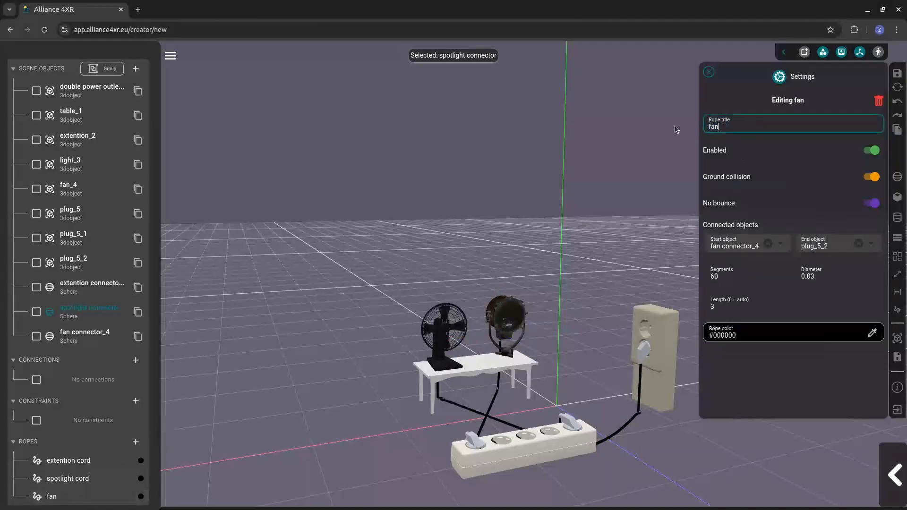
{"action": "type", "text": " cord"}
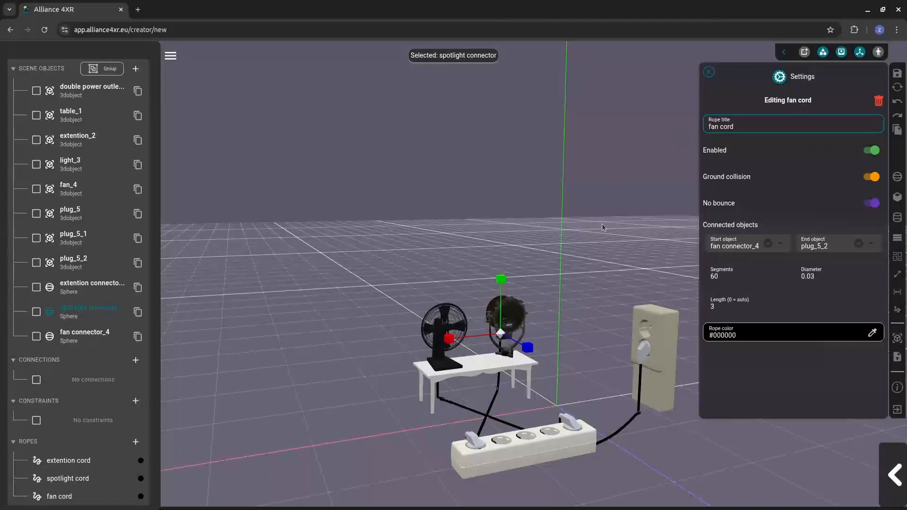
{"action": "left_click_drag", "start_coordinate": [582, 281], "coordinate": [593, 323]}
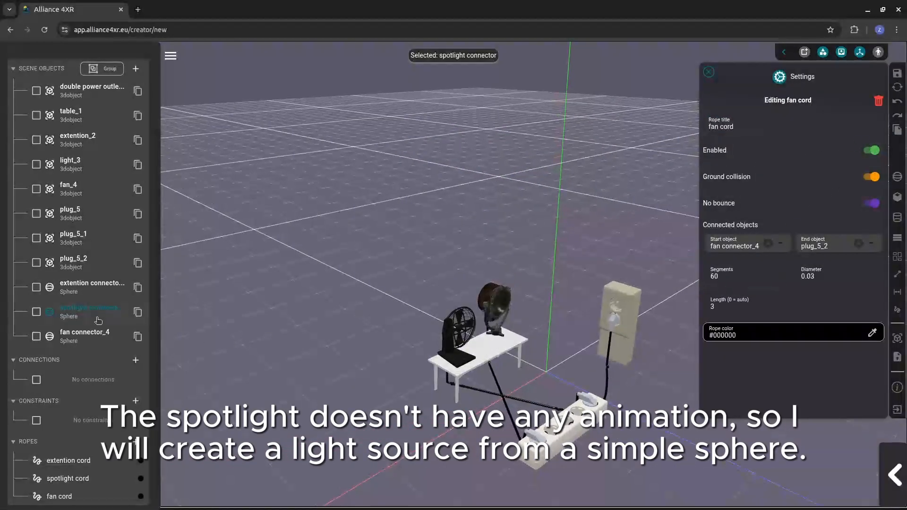
{"action": "left_click", "coordinate": [708, 72]}
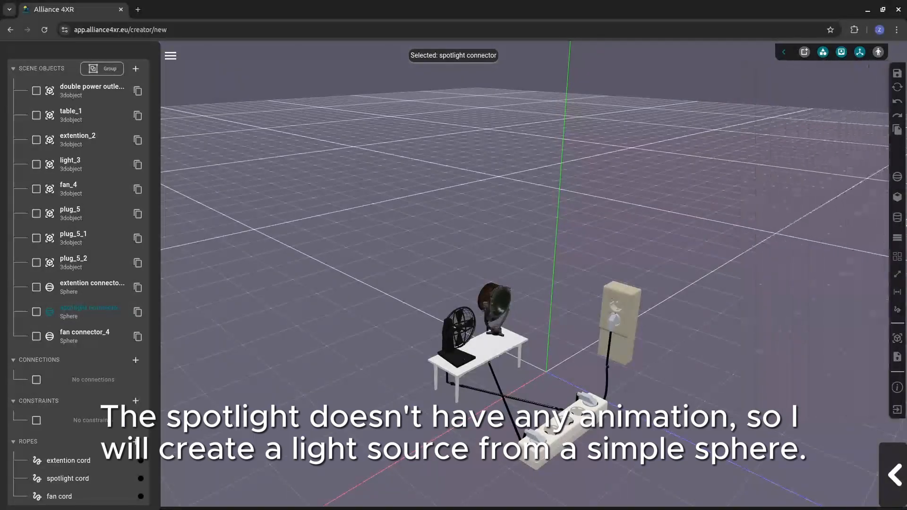
Add a new sphere to the scene as a light source and scale it to 0.1 on X, Y and Z
{"action": "left_click", "coordinate": [897, 176]}
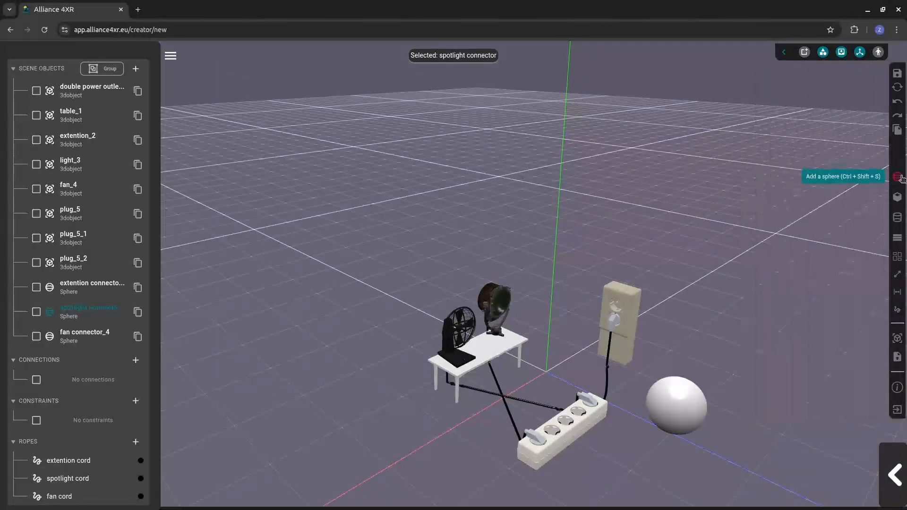
{"action": "left_click", "coordinate": [660, 409]}
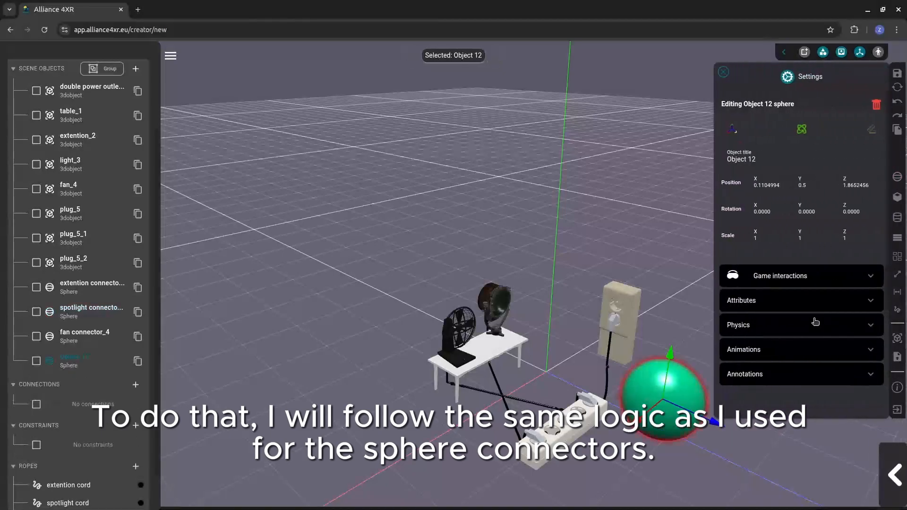
{"action": "left_click_drag", "start_coordinate": [758, 240], "coordinate": [713, 238]}
{"action": "type", "text": "0."}
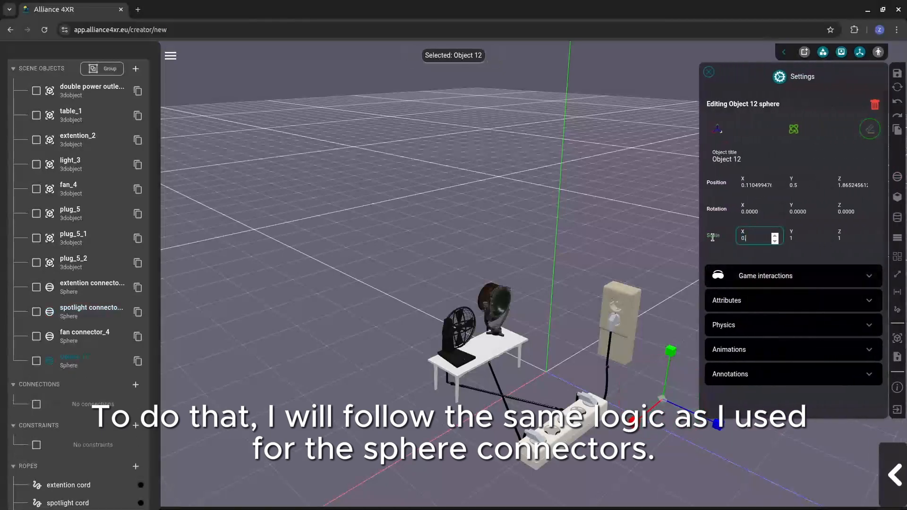
{"action": "type", "text": "1"}
{"action": "key", "text": "Tab"}
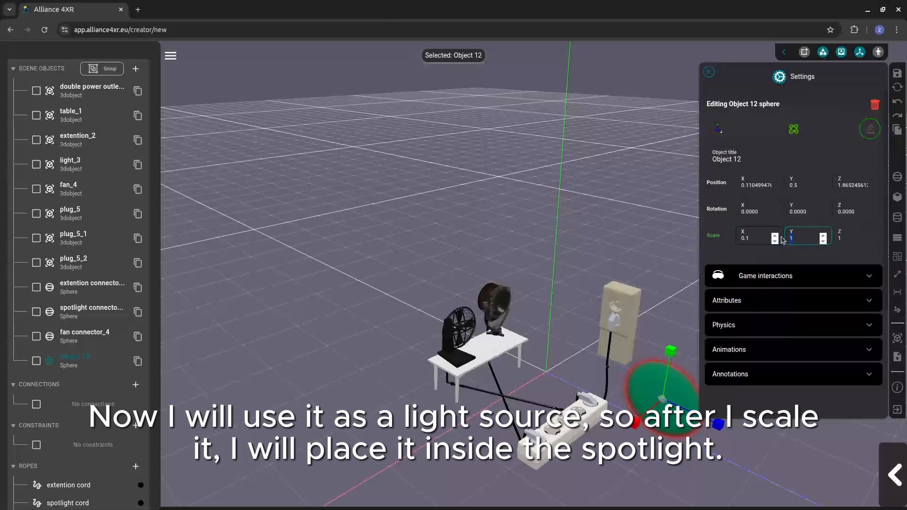
{"action": "type", "text": "0.1"}
{"action": "key", "text": "Tab"}
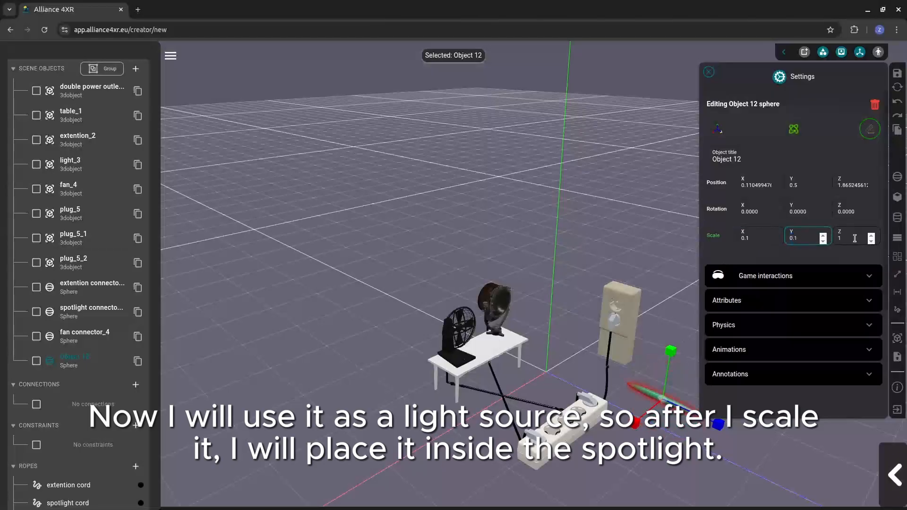
{"action": "type", "text": "0."}
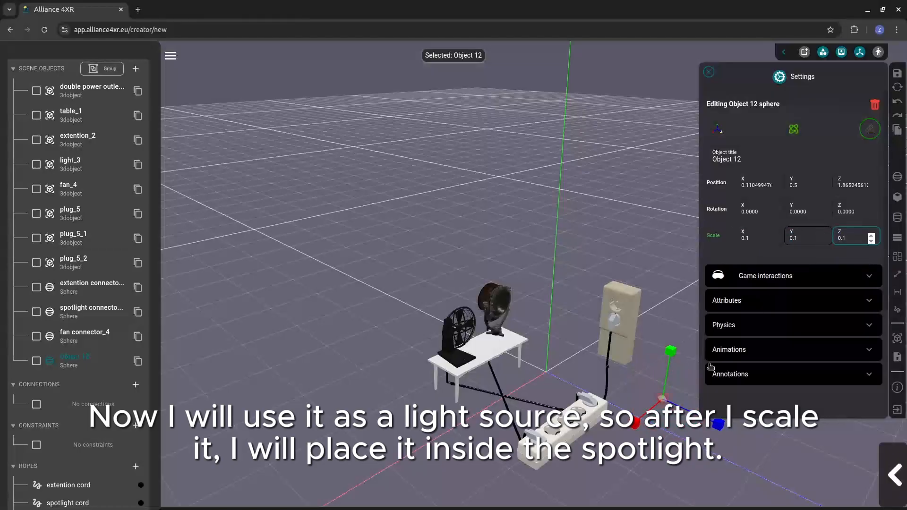
{"action": "left_click", "coordinate": [675, 448]}
Move the small sphere along Z and Y into the spotlight's head, to about Z -0.98 and Y 0.82
{"action": "scroll", "coordinate": [675, 448], "scroll_direction": "up", "scroll_amount": 3}
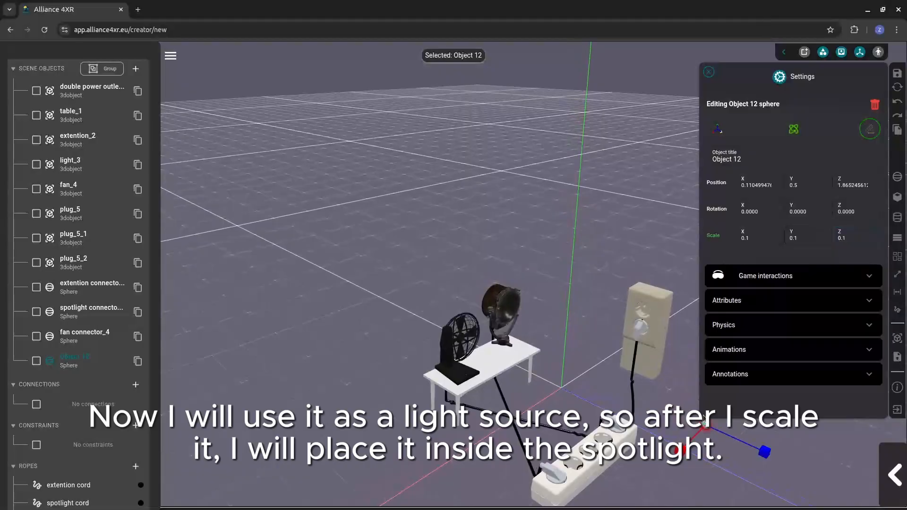
{"action": "left_click", "coordinate": [718, 130]}
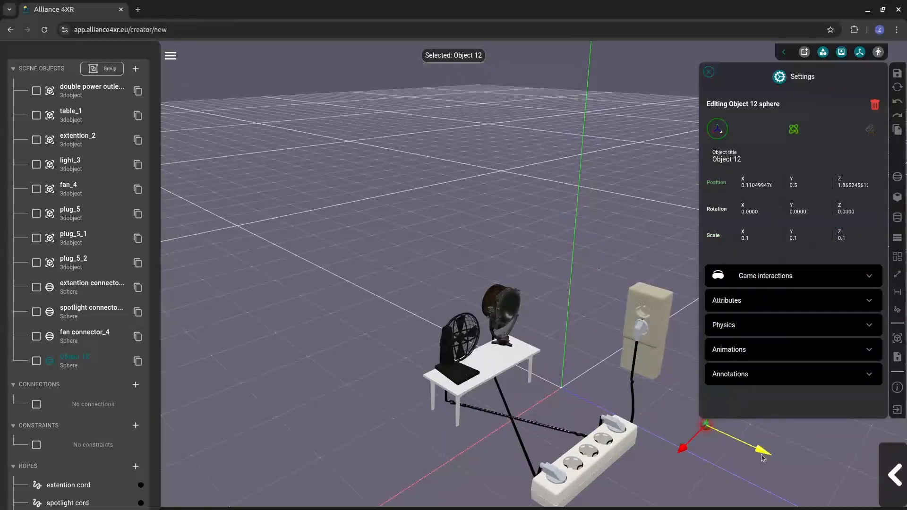
{"action": "left_click_drag", "start_coordinate": [761, 456], "coordinate": [529, 359]}
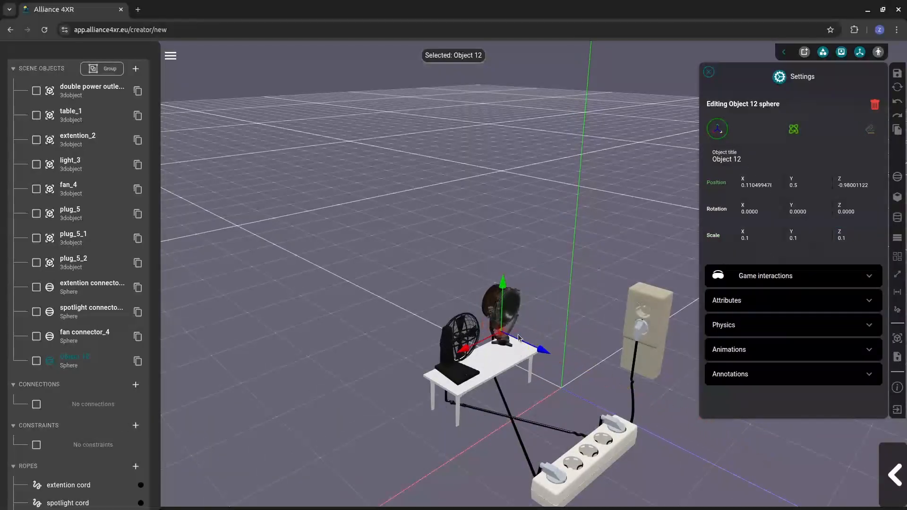
{"action": "left_click_drag", "start_coordinate": [501, 289], "coordinate": [503, 264]}
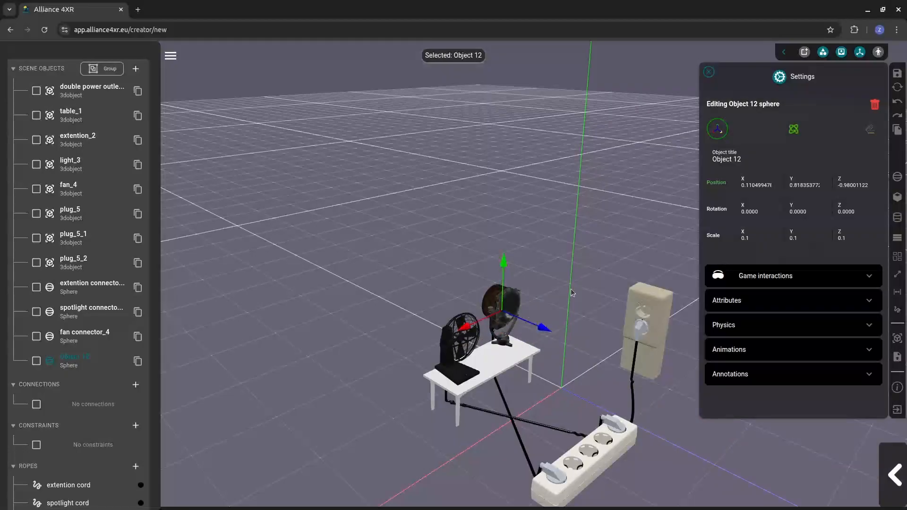
Move the small sphere along its axes into the center of the spotlight's head, to about X 0.31, Y 0.95, Z -0.83
{"action": "left_click_drag", "start_coordinate": [571, 289], "coordinate": [529, 271]}
{"action": "scroll", "coordinate": [531, 274], "scroll_direction": "up", "scroll_amount": 4}
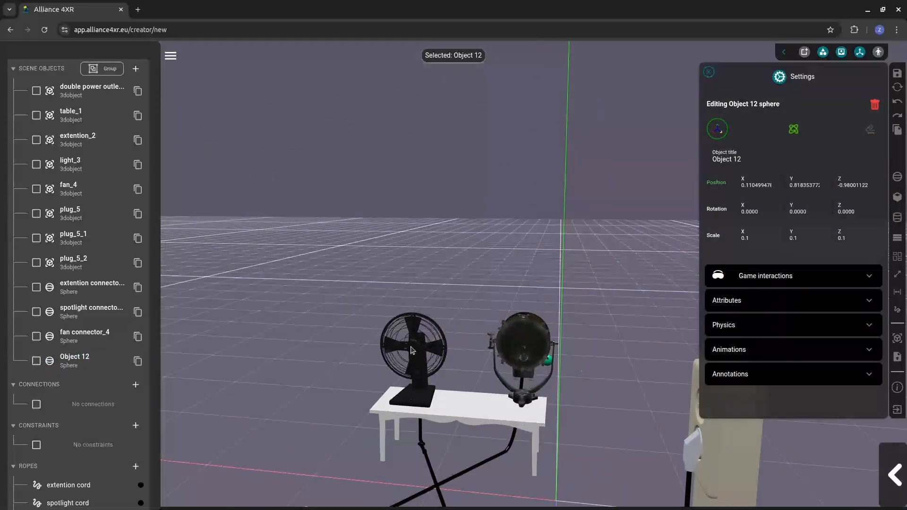
{"action": "left_click", "coordinate": [793, 129]}
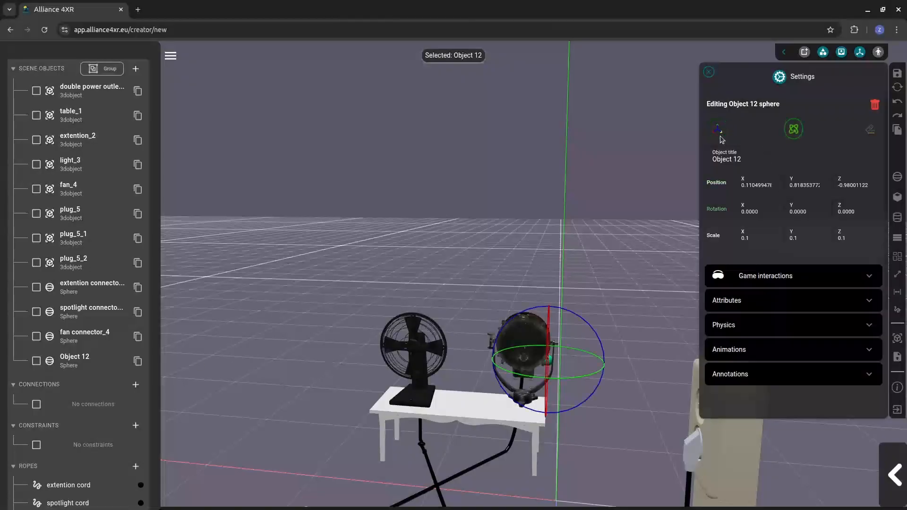
{"action": "left_click", "coordinate": [717, 129]}
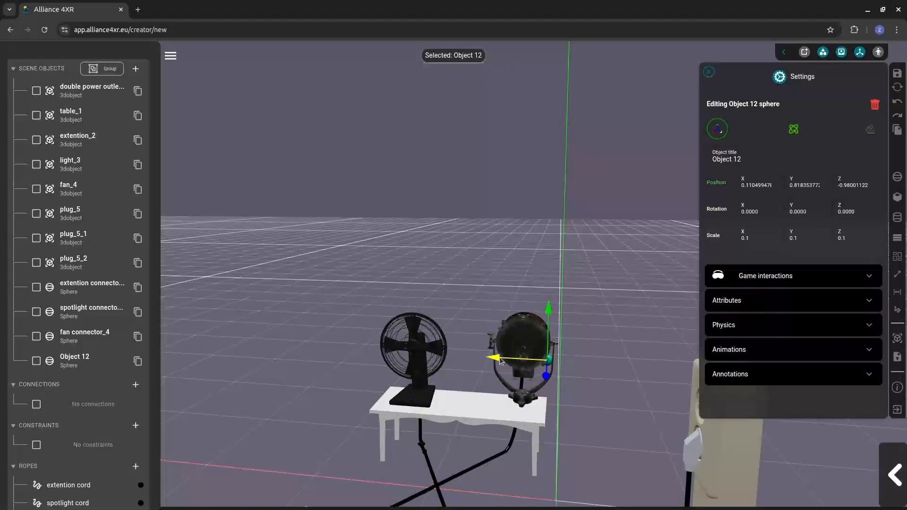
{"action": "left_click_drag", "start_coordinate": [501, 362], "coordinate": [523, 385]}
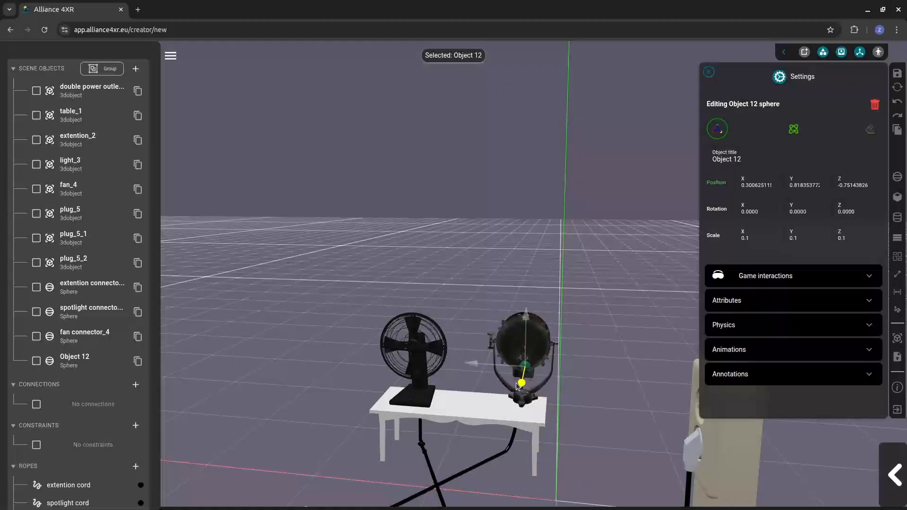
{"action": "left_click_drag", "start_coordinate": [526, 326], "coordinate": [524, 312]}
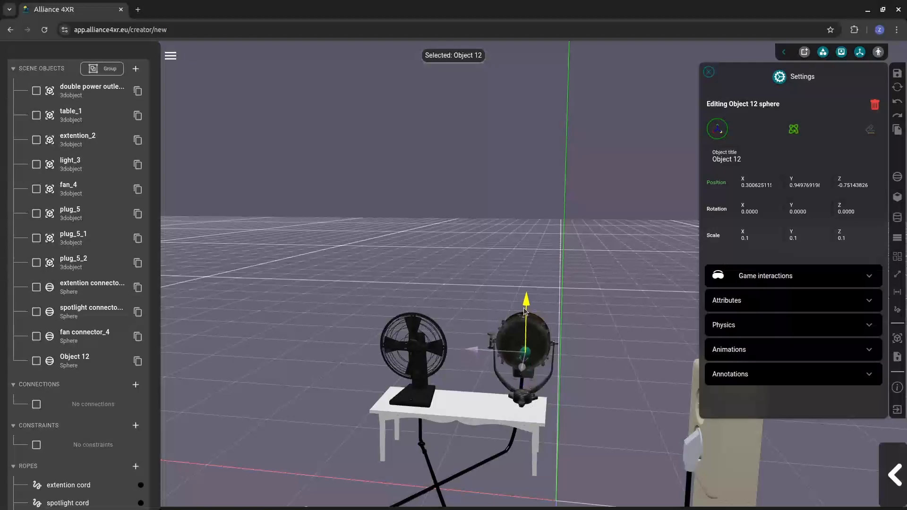
{"action": "left_click_drag", "start_coordinate": [474, 352], "coordinate": [518, 365]}
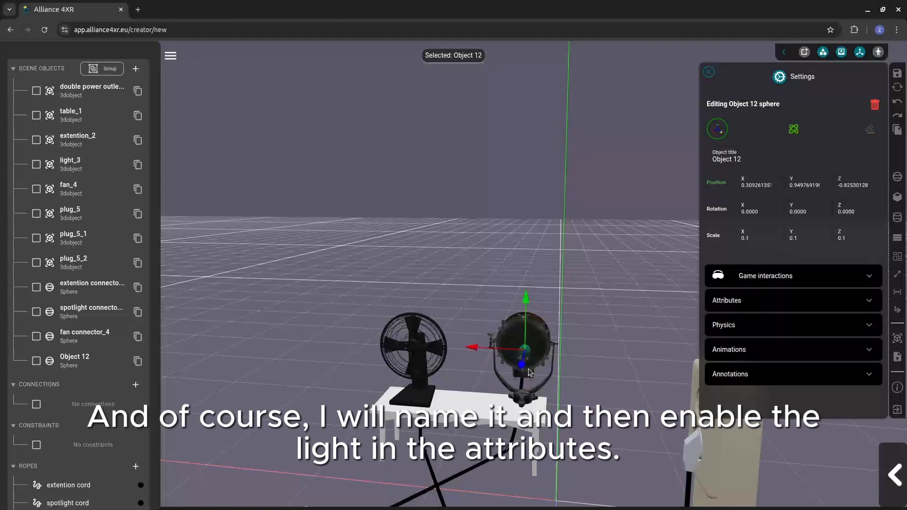
{"action": "left_click_drag", "start_coordinate": [587, 368], "coordinate": [584, 377]}
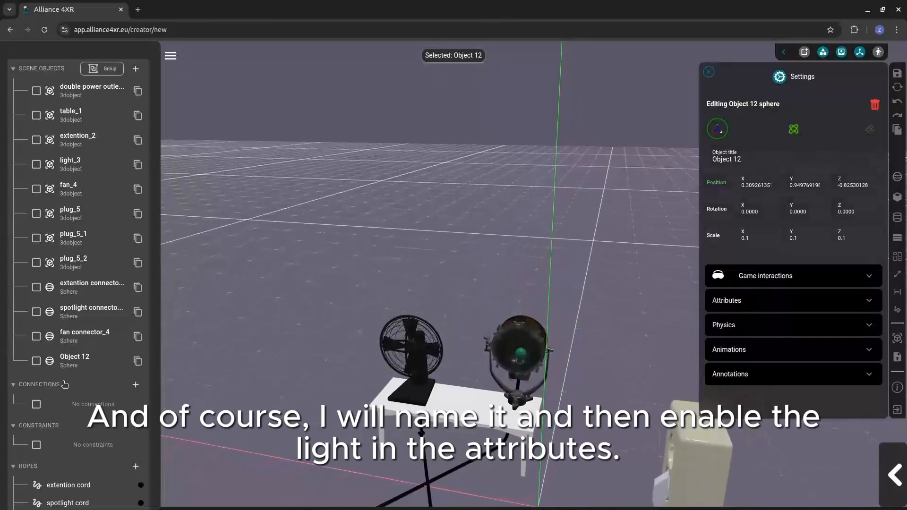
Rename the small sphere inside the spotlight as "light"
{"action": "left_click", "coordinate": [74, 357]}
{"action": "left_click_drag", "start_coordinate": [758, 159], "coordinate": [689, 160]}
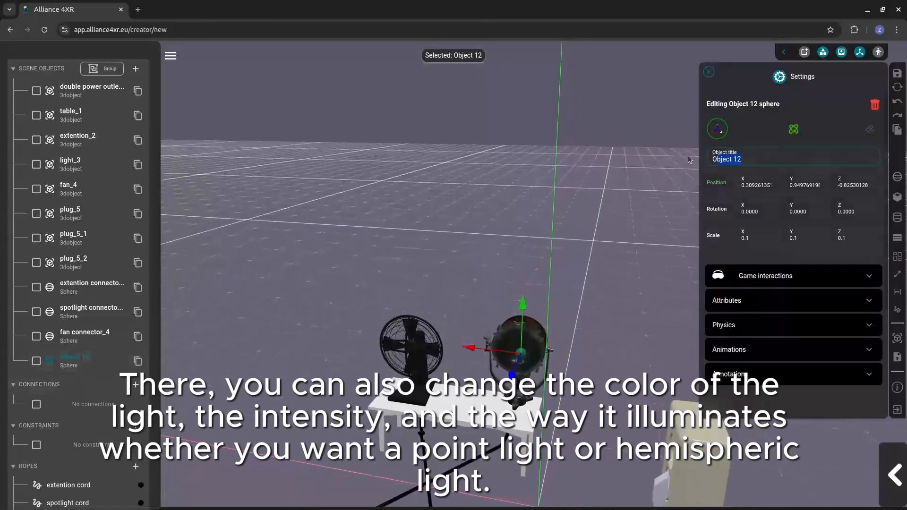
{"action": "type", "text": "light"}
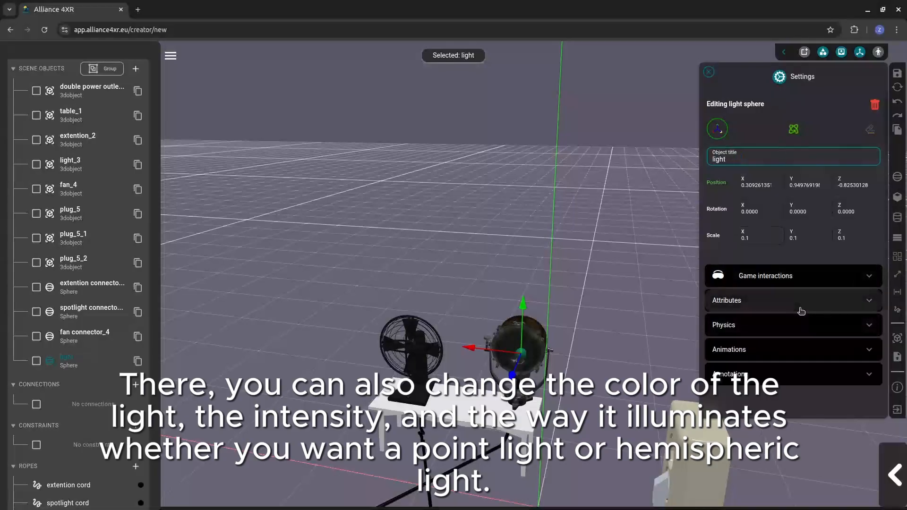
Enable the light attribute on the light sphere and set its light color to the dull yellow #aba34d
{"action": "left_click", "coordinate": [765, 301]}
{"action": "scroll", "coordinate": [803, 324], "scroll_direction": "down", "scroll_amount": 3}
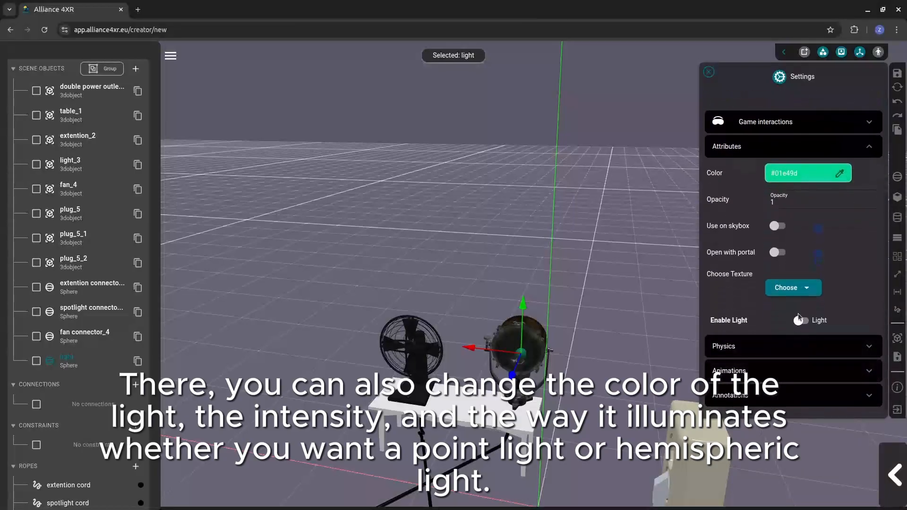
{"action": "left_click", "coordinate": [800, 320]}
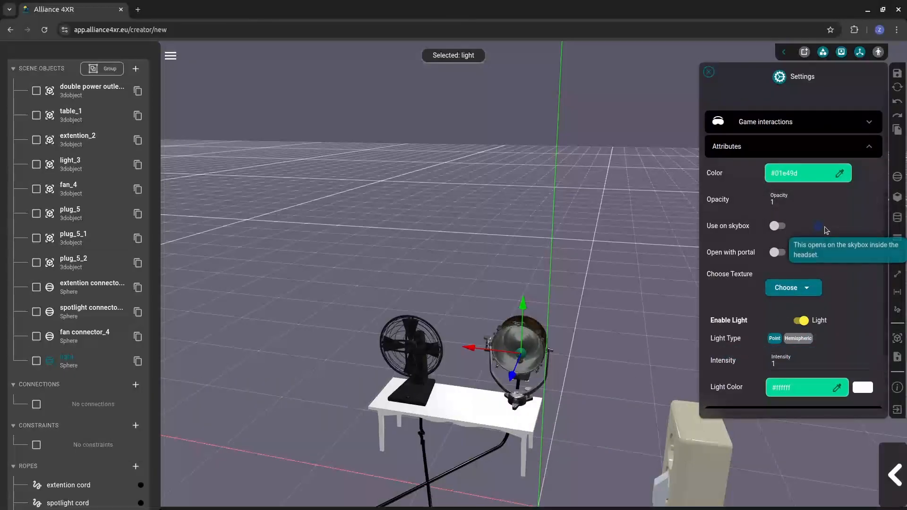
{"action": "left_click", "coordinate": [839, 387]}
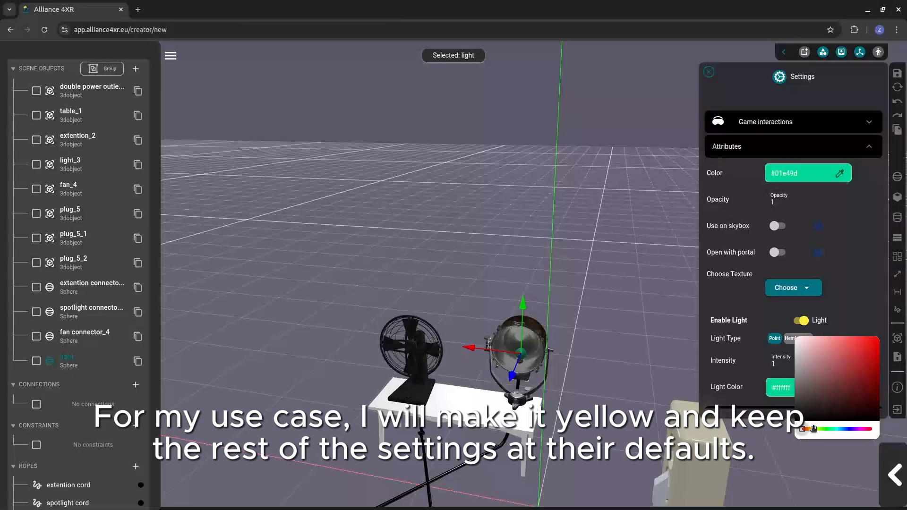
{"action": "left_click", "coordinate": [813, 428]}
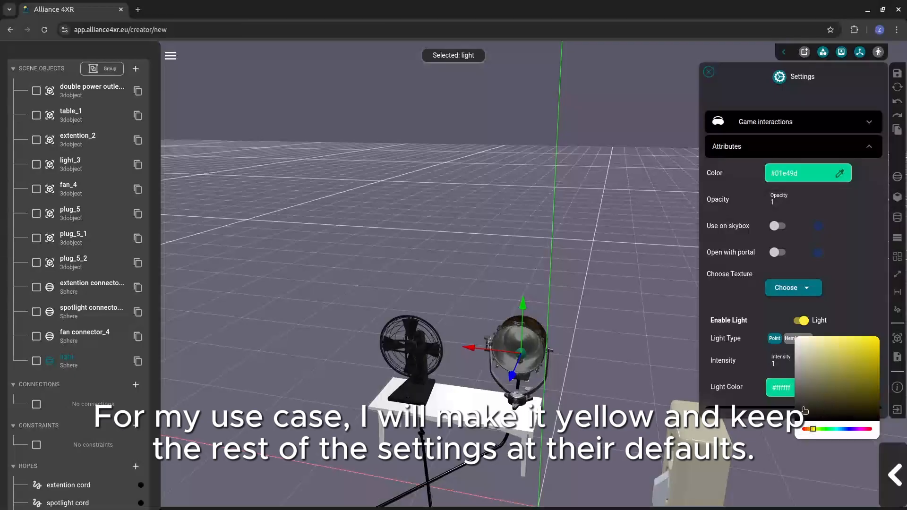
{"action": "left_click", "coordinate": [843, 366]}
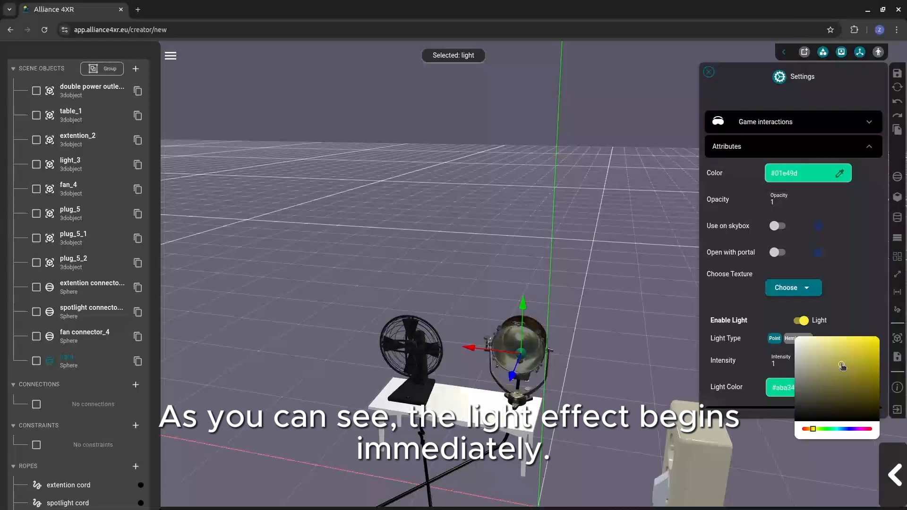
{"action": "left_click", "coordinate": [850, 267]}
Rotate the light sphere to aim its beam, to about X 44.2, Y -171.5, Z -174.1
{"action": "scroll", "coordinate": [809, 230], "scroll_direction": "up", "scroll_amount": 4}
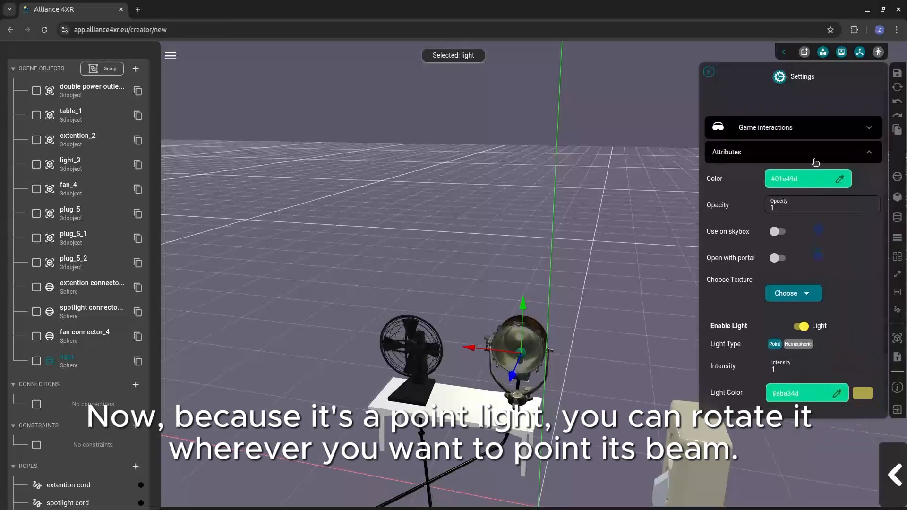
{"action": "left_click", "coordinate": [794, 130]}
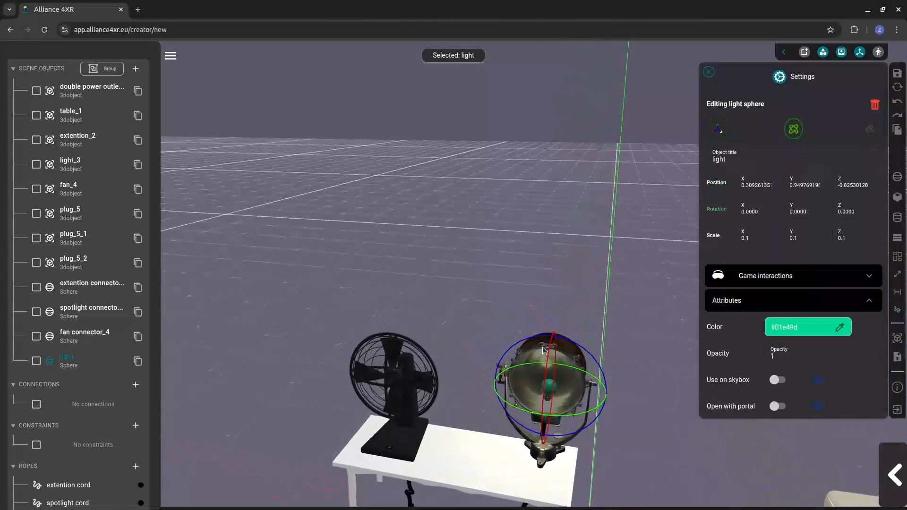
{"action": "left_click_drag", "start_coordinate": [561, 418], "coordinate": [549, 364]}
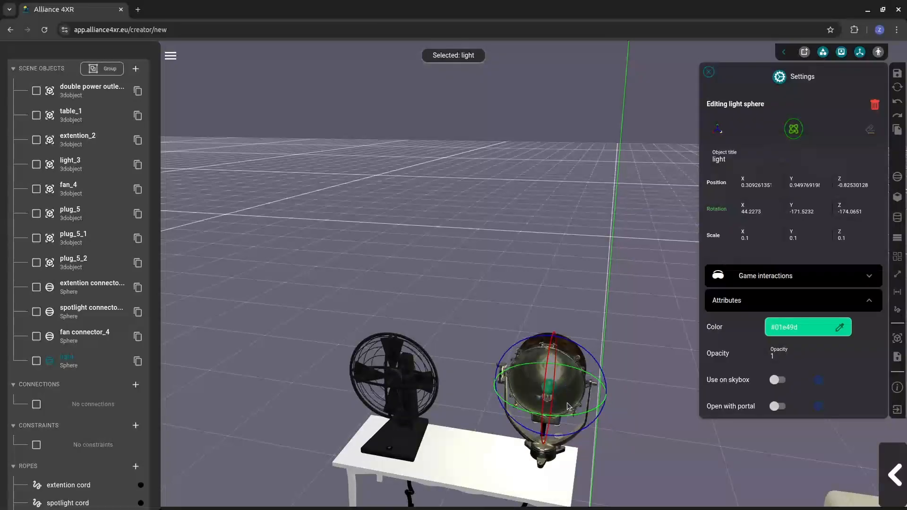
{"action": "left_click_drag", "start_coordinate": [603, 464], "coordinate": [635, 462]}
{"action": "scroll", "coordinate": [586, 413], "scroll_direction": "up", "scroll_amount": 3}
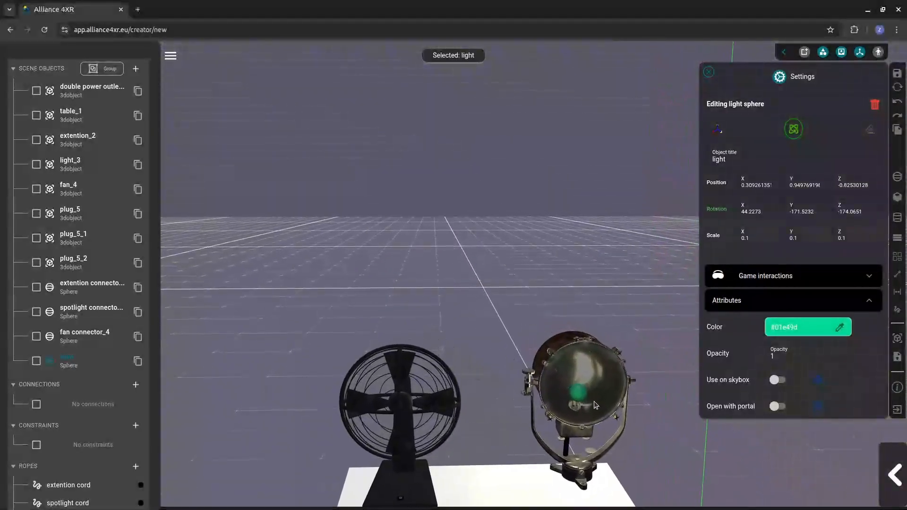
Reselect the light sphere and turn it around its Y axis to about -137.5
{"action": "left_click", "coordinate": [585, 396]}
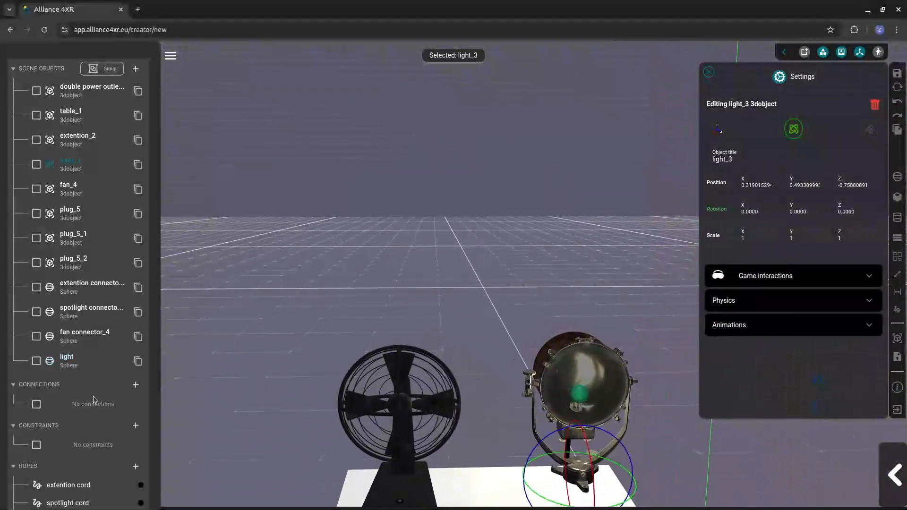
{"action": "left_click", "coordinate": [78, 365]}
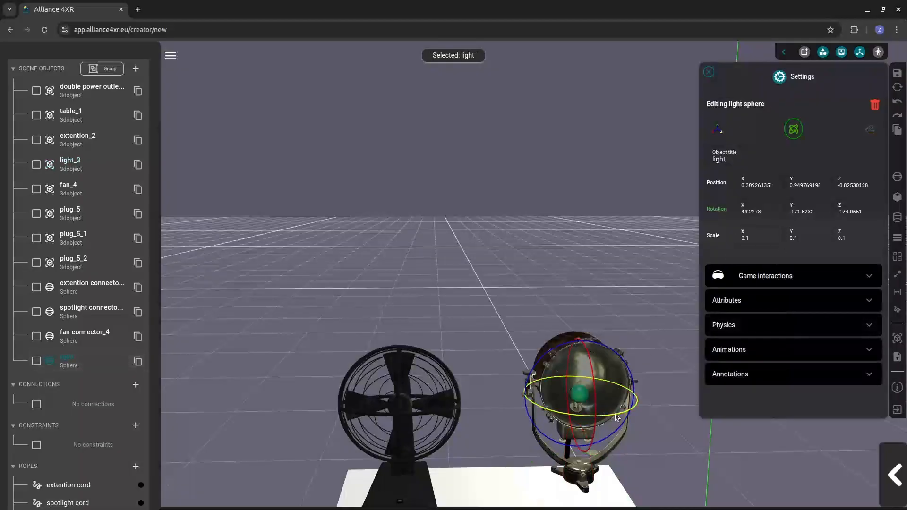
{"action": "left_click_drag", "start_coordinate": [616, 416], "coordinate": [586, 423]}
Set the light sphere's opacity to 0.5
{"action": "left_click", "coordinate": [790, 302]}
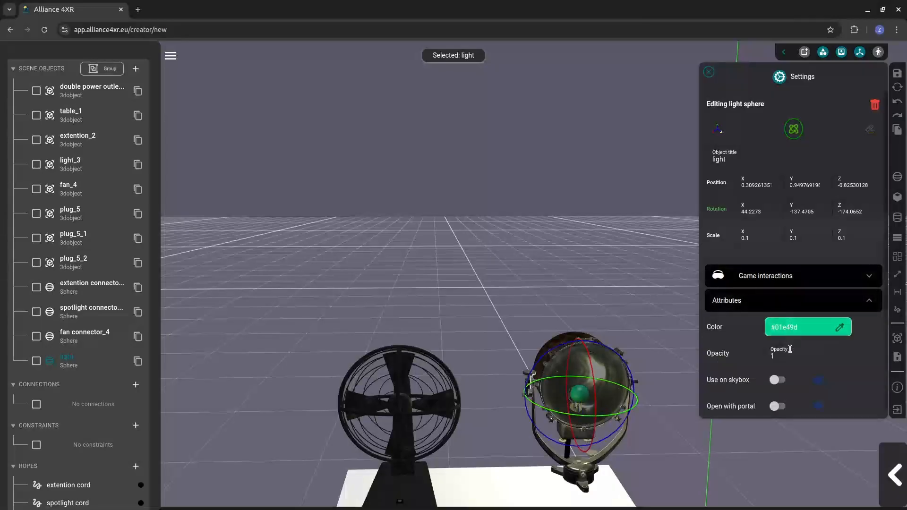
{"action": "left_click", "coordinate": [789, 350]}
{"action": "key", "text": "BackSpace"}
{"action": "type", "text": "0"}
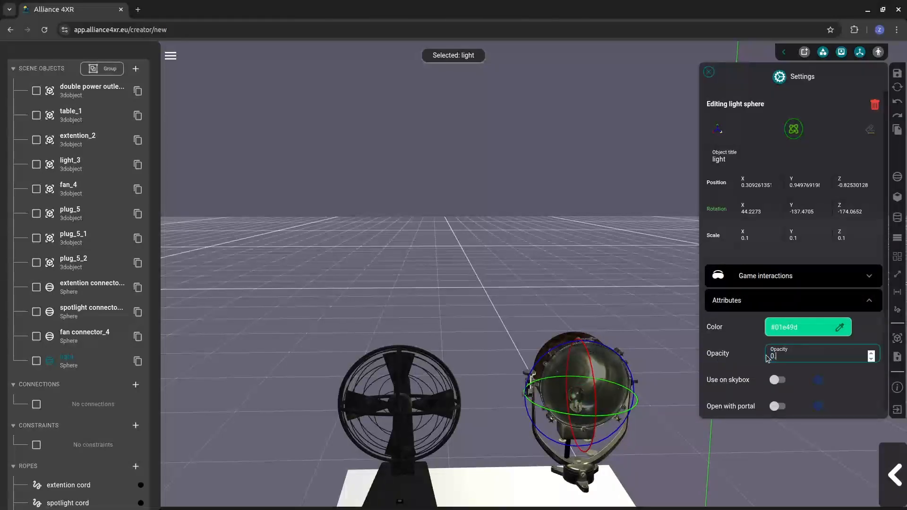
{"action": "type", "text": ".5"}
{"action": "left_click", "coordinate": [647, 410]}
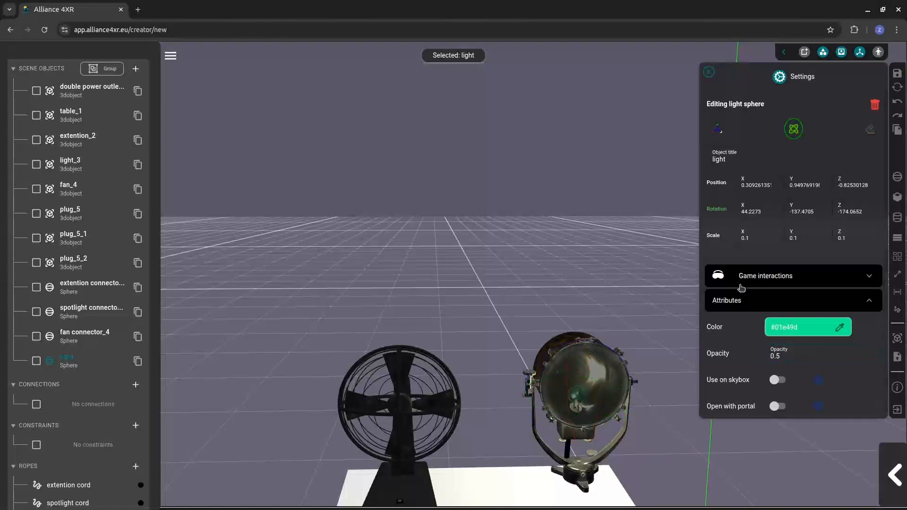
Rotate the light sphere further around its Y axis to about -81.7
{"action": "left_click", "coordinate": [869, 130]}
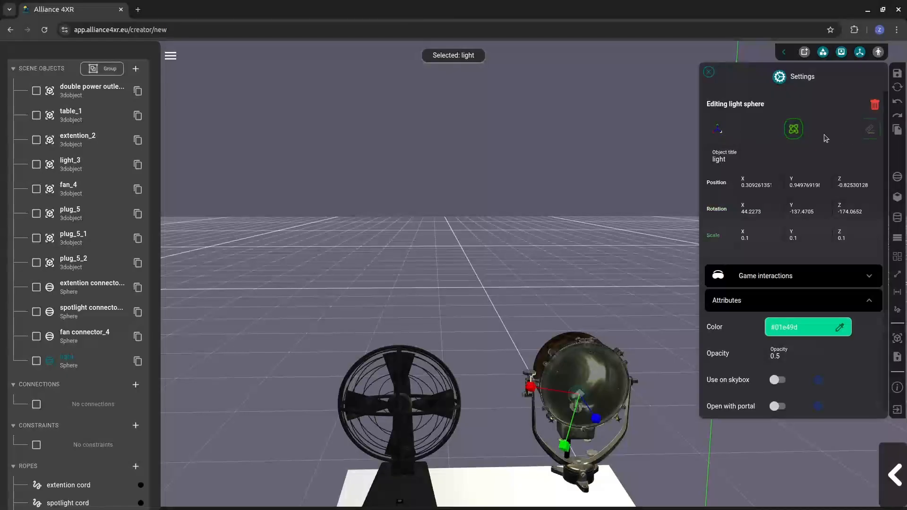
{"action": "left_click", "coordinate": [796, 133]}
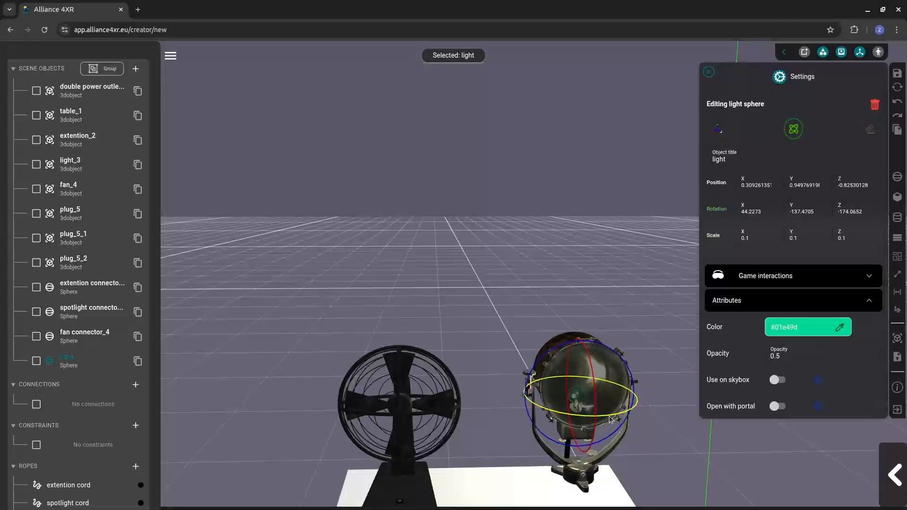
{"action": "left_click_drag", "start_coordinate": [608, 416], "coordinate": [544, 417]}
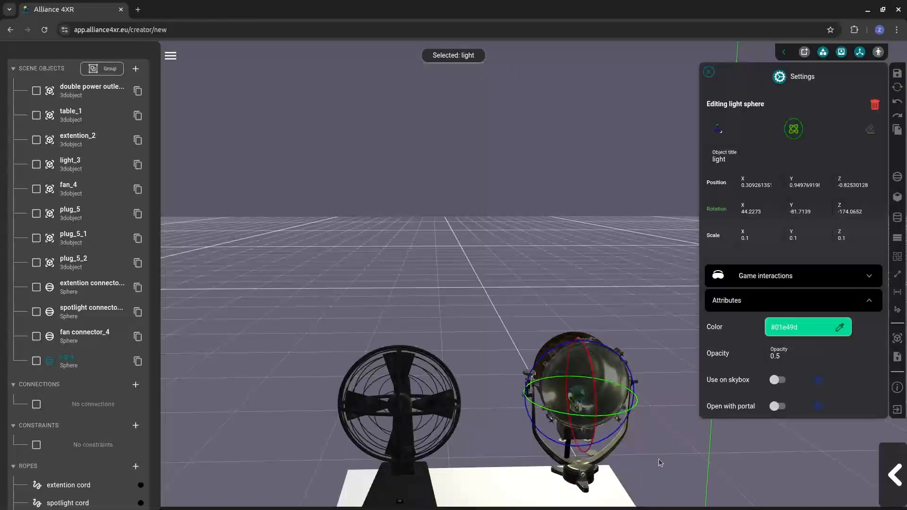
{"action": "scroll", "coordinate": [657, 450], "scroll_direction": "down", "scroll_amount": 6}
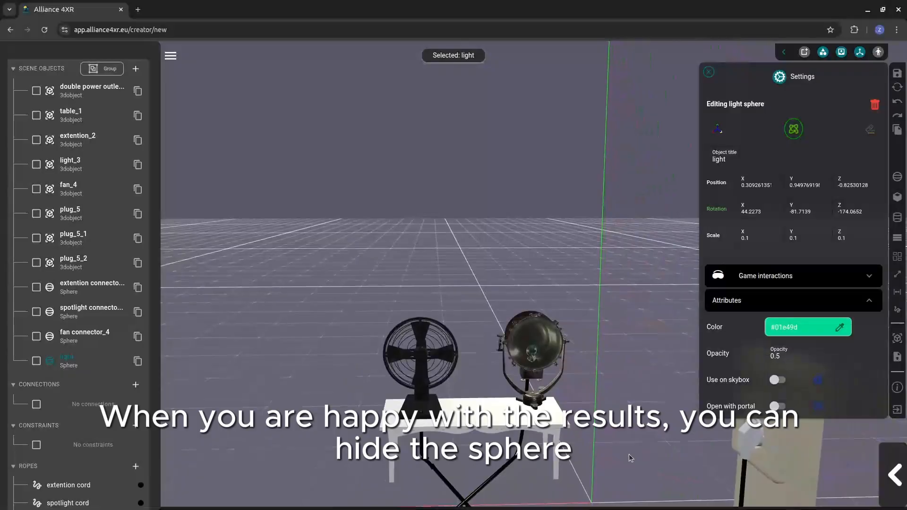
{"action": "left_click_drag", "start_coordinate": [630, 457], "coordinate": [620, 440]}
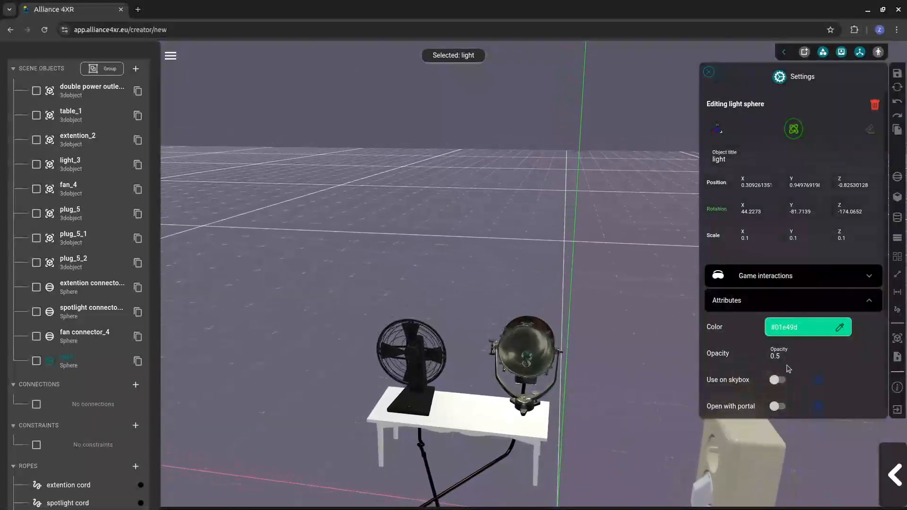
Hide the light sphere by setting its opacity to 0, and turn its light off
{"action": "left_click_drag", "start_coordinate": [785, 357], "coordinate": [736, 357]}
{"action": "type", "text": "0"}
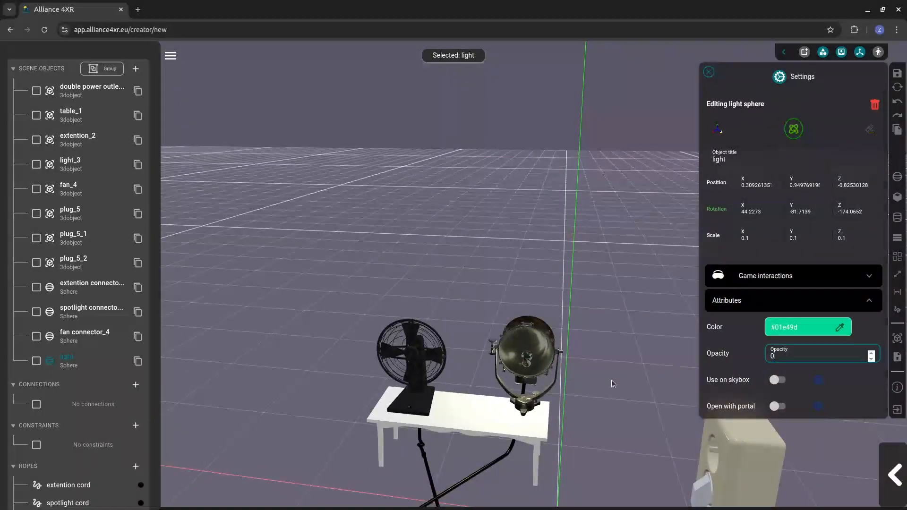
{"action": "left_click_drag", "start_coordinate": [614, 387], "coordinate": [672, 357]}
{"action": "scroll", "coordinate": [802, 359], "scroll_direction": "down", "scroll_amount": 2}
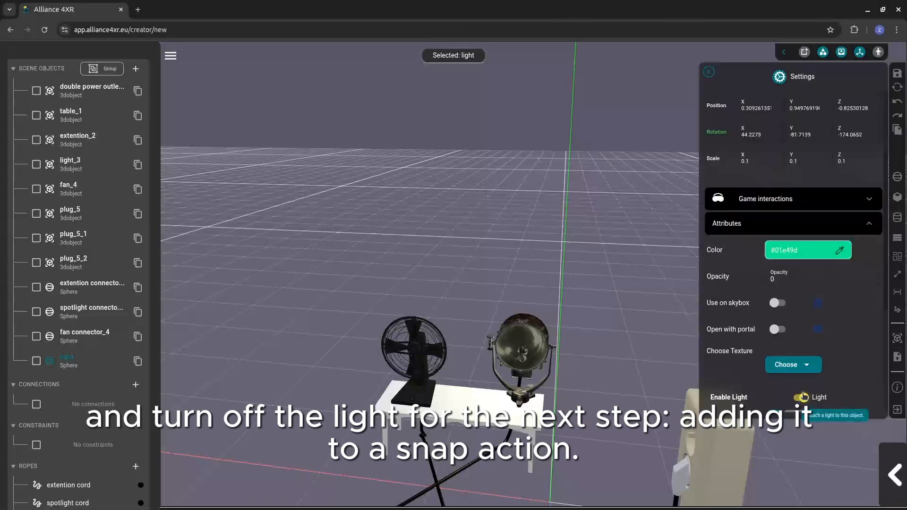
{"action": "left_click", "coordinate": [803, 397]}
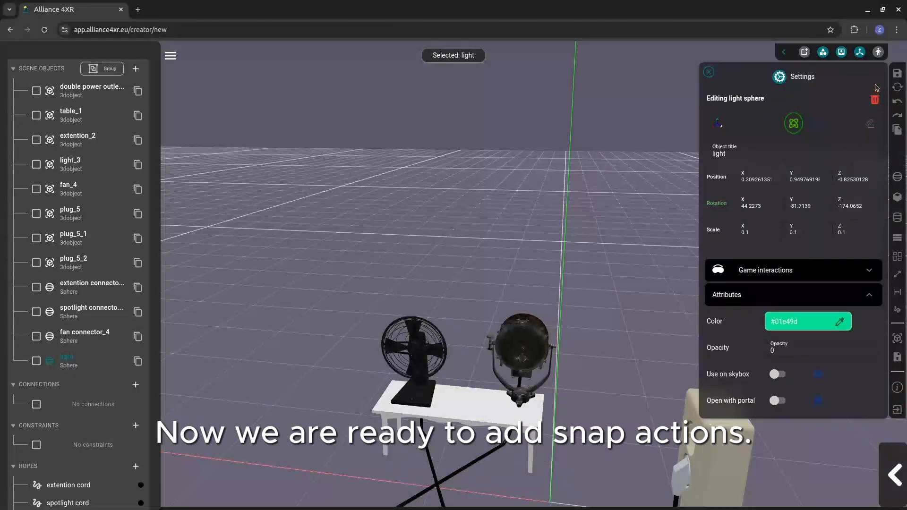
Create a snappable collection titled "main power" that contains plug_5 and has no prerequisite collections
{"action": "left_click", "coordinate": [707, 78]}
{"action": "scroll", "coordinate": [609, 362], "scroll_direction": "down", "scroll_amount": 5}
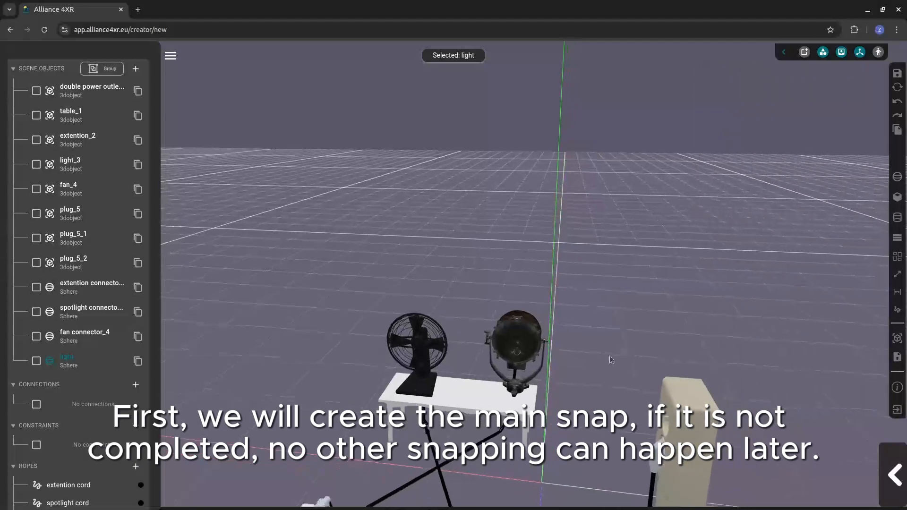
{"action": "left_click_drag", "start_coordinate": [553, 396], "coordinate": [572, 407]}
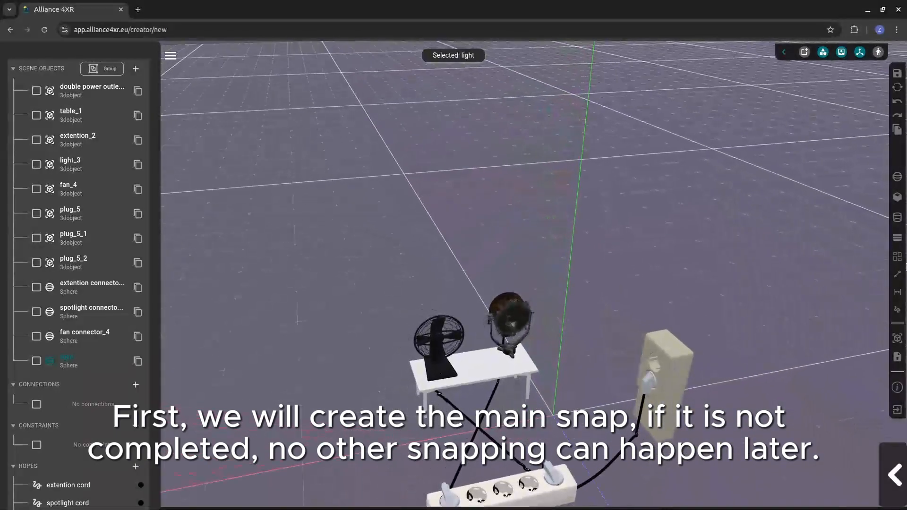
{"action": "left_click", "coordinate": [897, 256]}
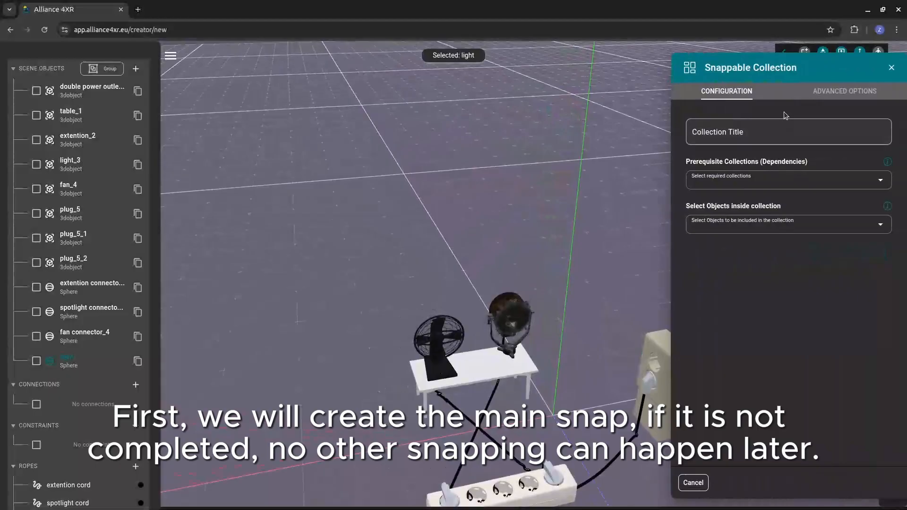
{"action": "left_click", "coordinate": [770, 128]}
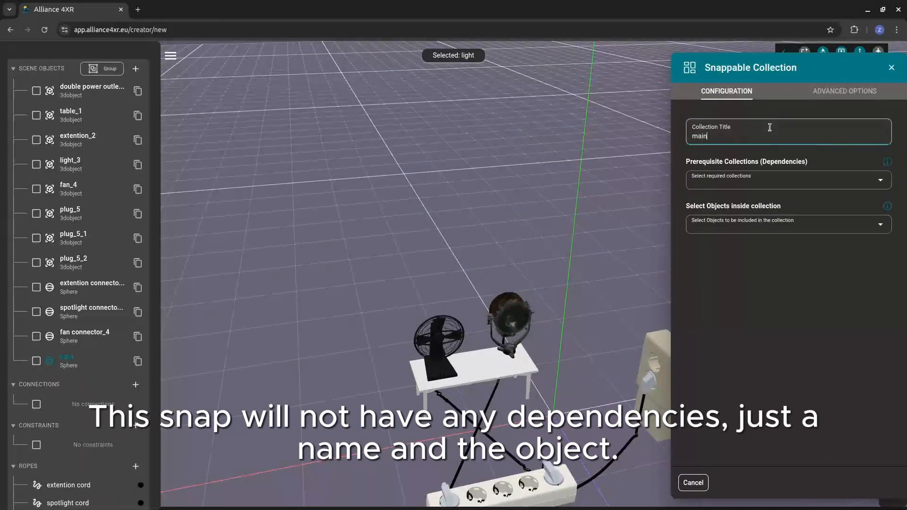
{"action": "type", "text": "main power"}
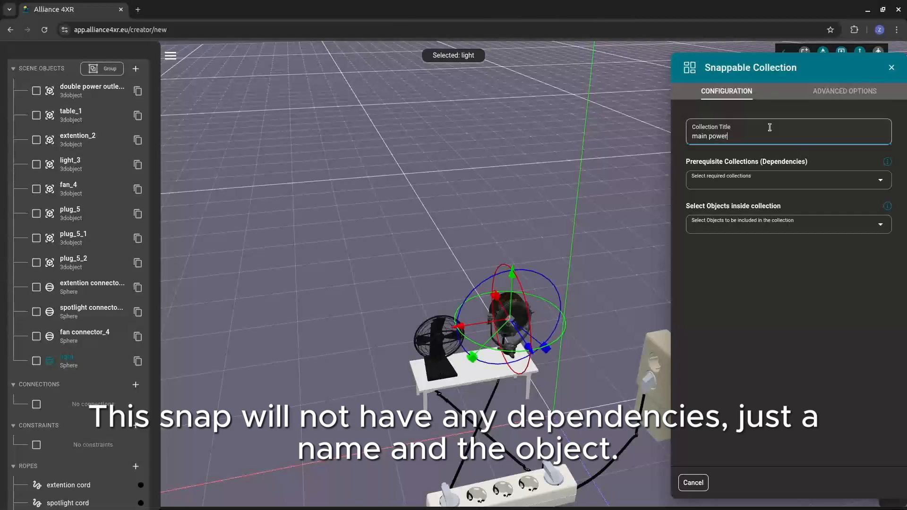
{"action": "left_click", "coordinate": [817, 166]}
{"action": "left_click", "coordinate": [805, 226]}
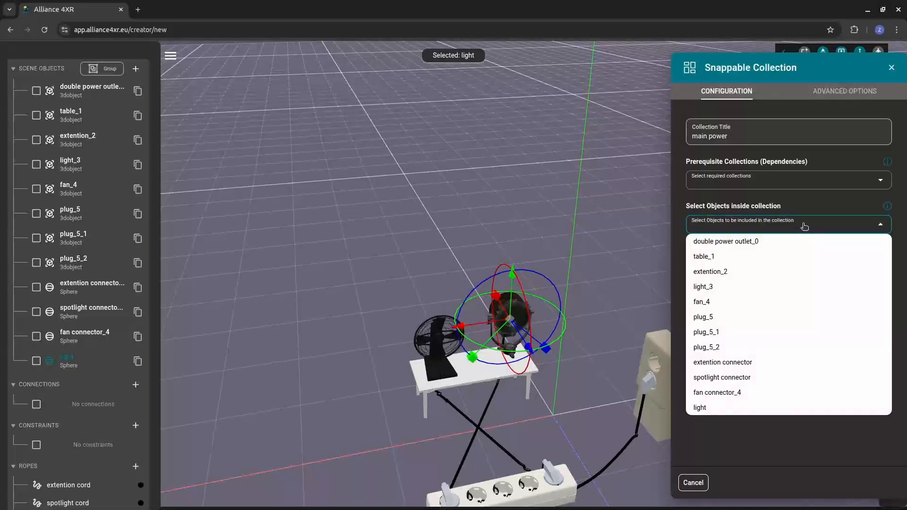
{"action": "left_click", "coordinate": [728, 319]}
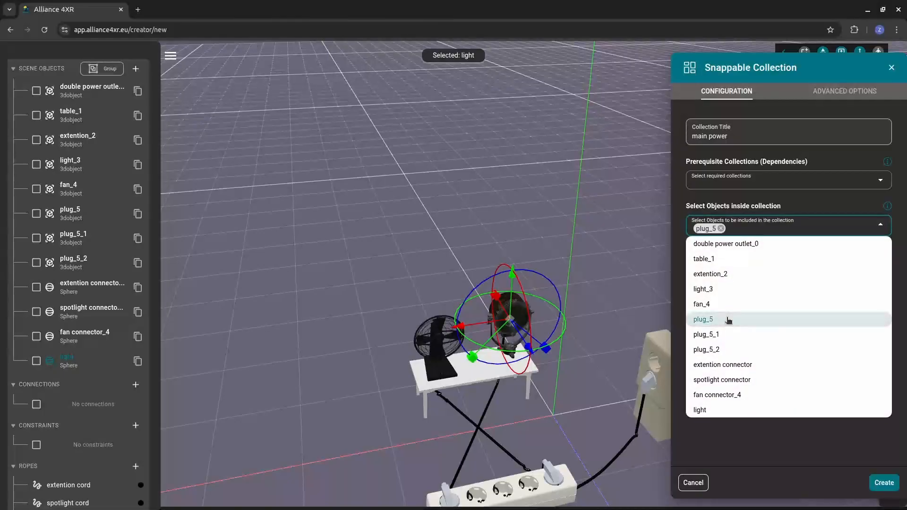
{"action": "left_click", "coordinate": [824, 212]}
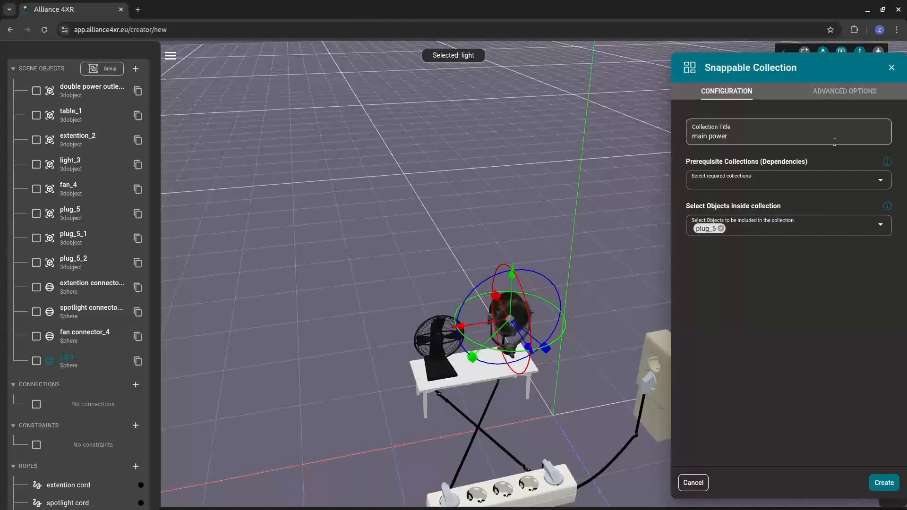
{"action": "left_click", "coordinate": [884, 482]}
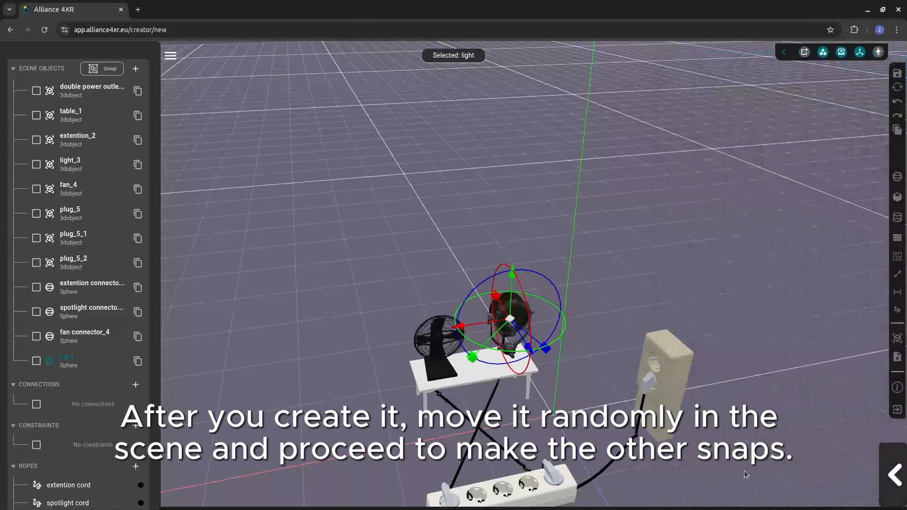
Unplug plug_5 from the wall outlet and lower it to Y 0, at about X 0.05, Z 0.55
{"action": "scroll", "coordinate": [643, 392], "scroll_direction": "down", "scroll_amount": 3}
{"action": "scroll", "coordinate": [643, 392], "scroll_direction": "up", "scroll_amount": 1}
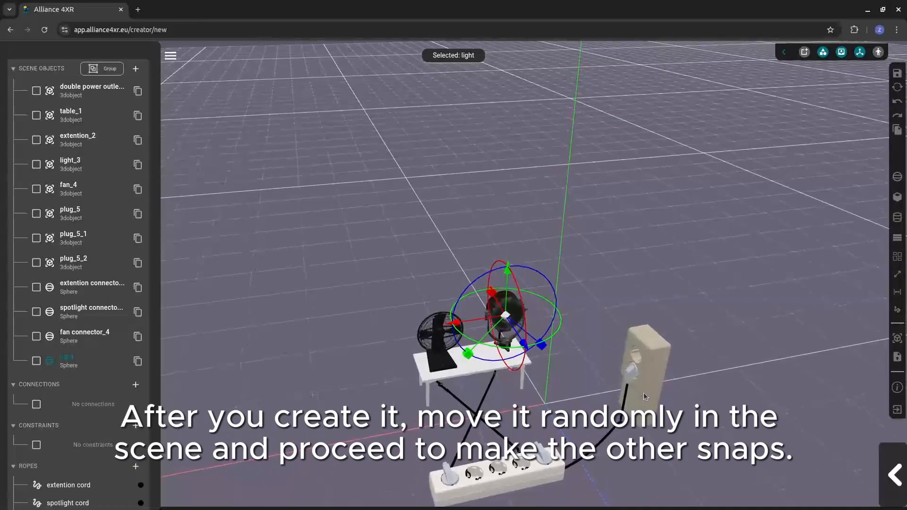
{"action": "left_click", "coordinate": [629, 373]}
{"action": "left_click_drag", "start_coordinate": [629, 373], "coordinate": [521, 409]}
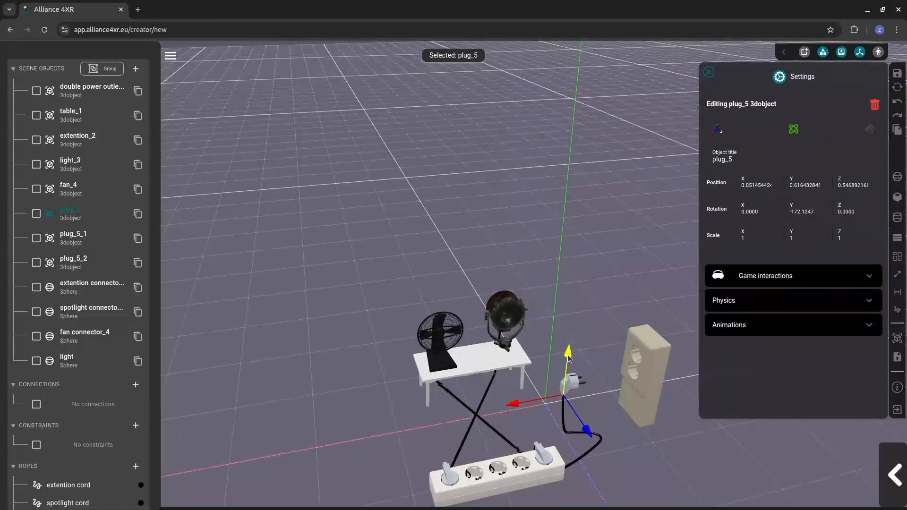
{"action": "left_click_drag", "start_coordinate": [568, 353], "coordinate": [614, 446]}
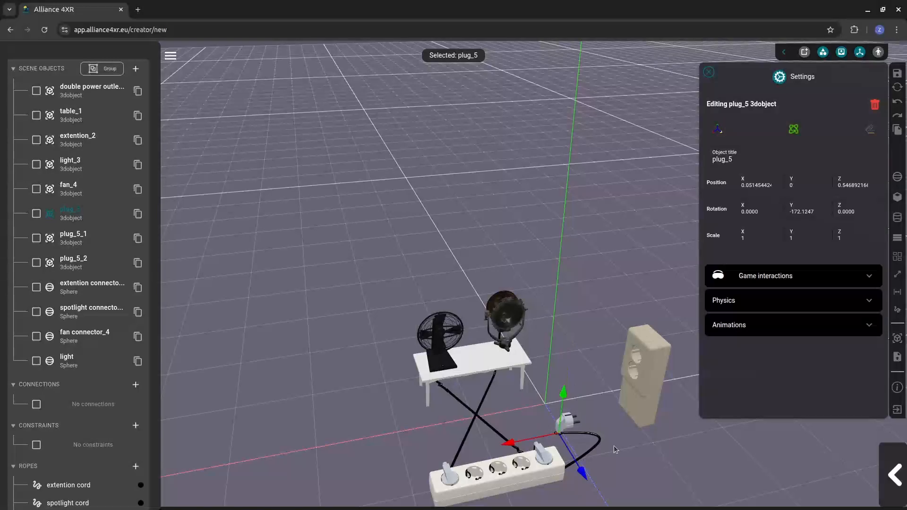
{"action": "left_click", "coordinate": [682, 289]}
Set up a new snappable collection titled "spotlight" with "main power" as prerequisite and plug_5_1 as its object
{"action": "left_click", "coordinate": [897, 239]}
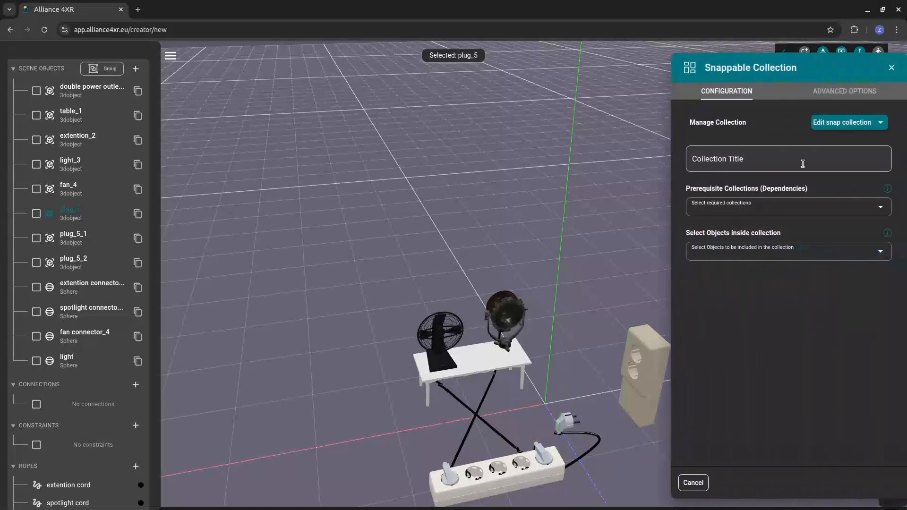
{"action": "left_click", "coordinate": [763, 157]}
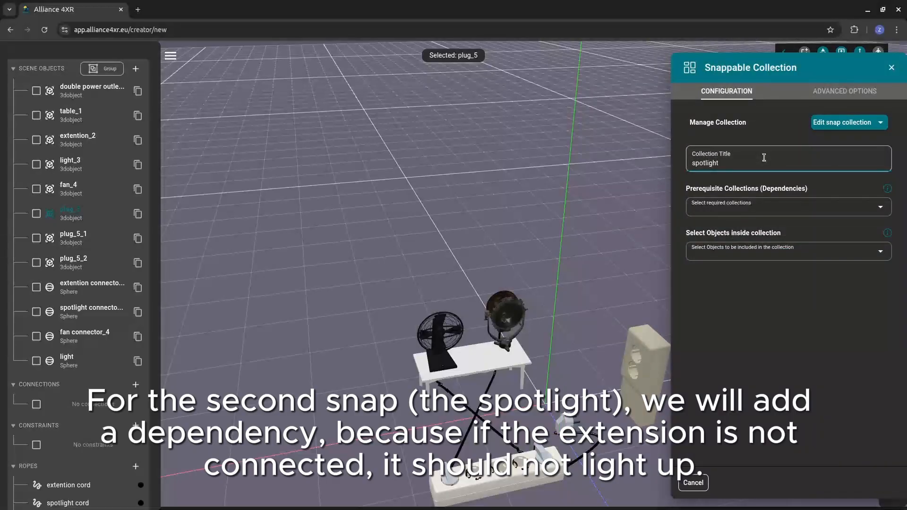
{"action": "left_click", "coordinate": [771, 213]}
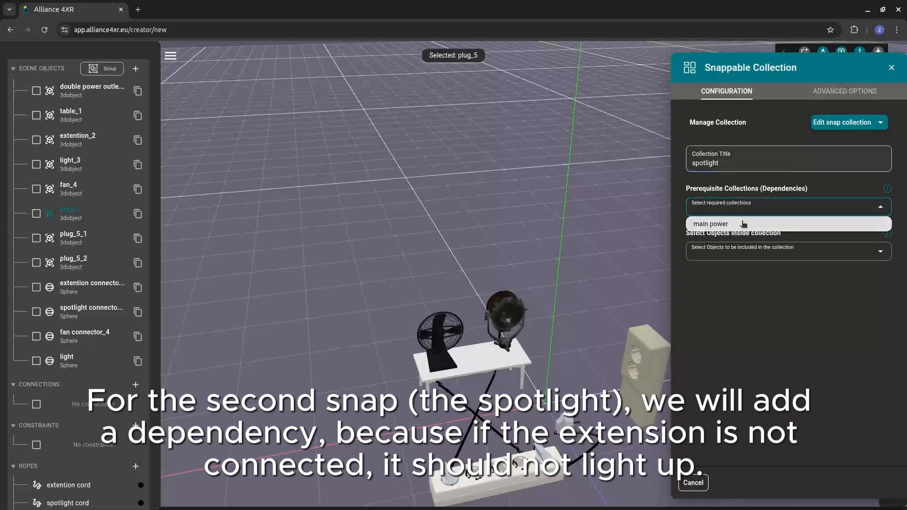
{"action": "left_click", "coordinate": [744, 223]}
{"action": "left_click", "coordinate": [799, 255]}
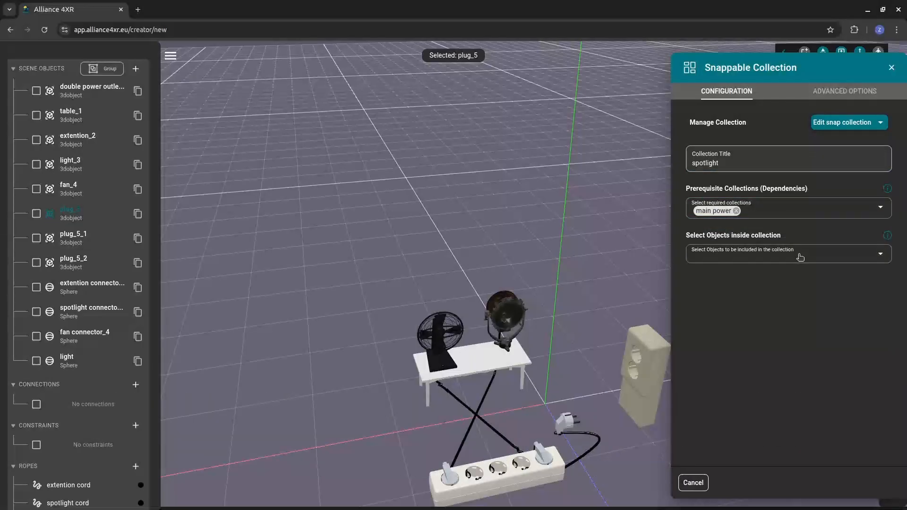
{"action": "left_click", "coordinate": [799, 255]}
{"action": "left_click", "coordinate": [705, 362]}
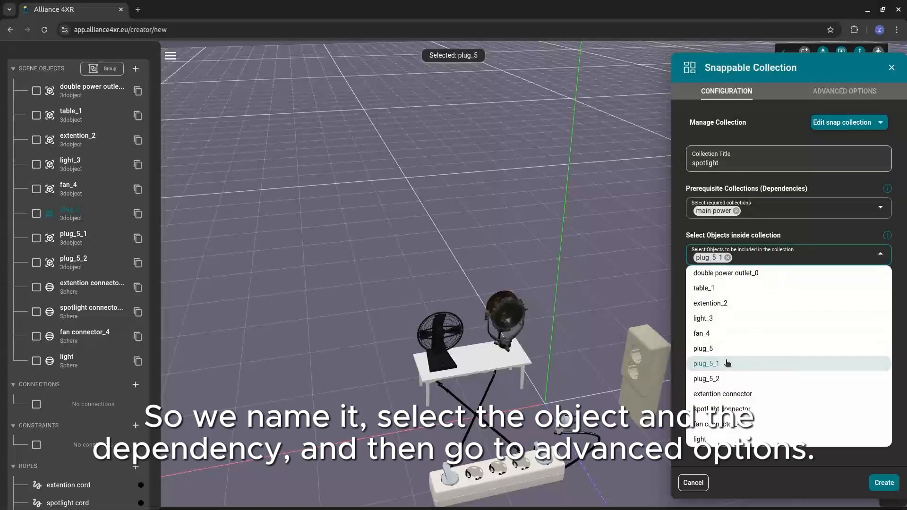
{"action": "left_click", "coordinate": [897, 262]}
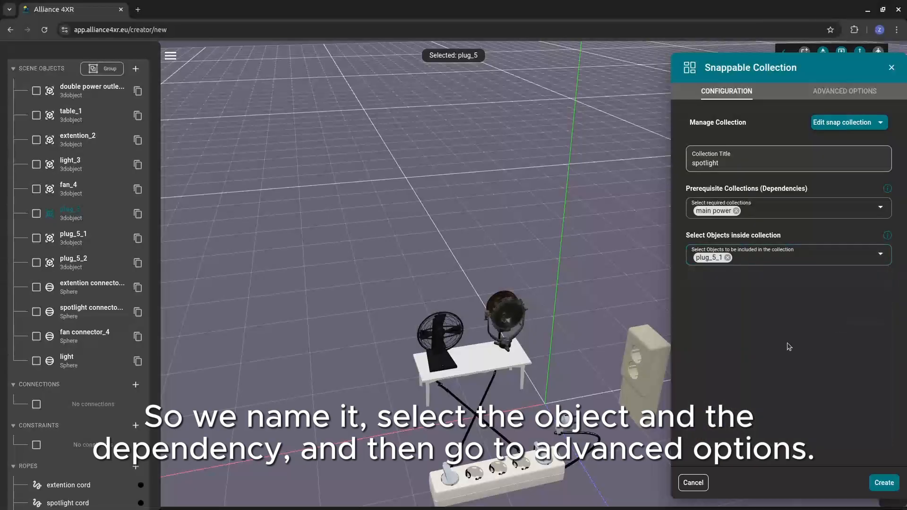
Enable the trigger on snap for the spotlight collection and add a Light action step
{"action": "left_click", "coordinate": [854, 93]}
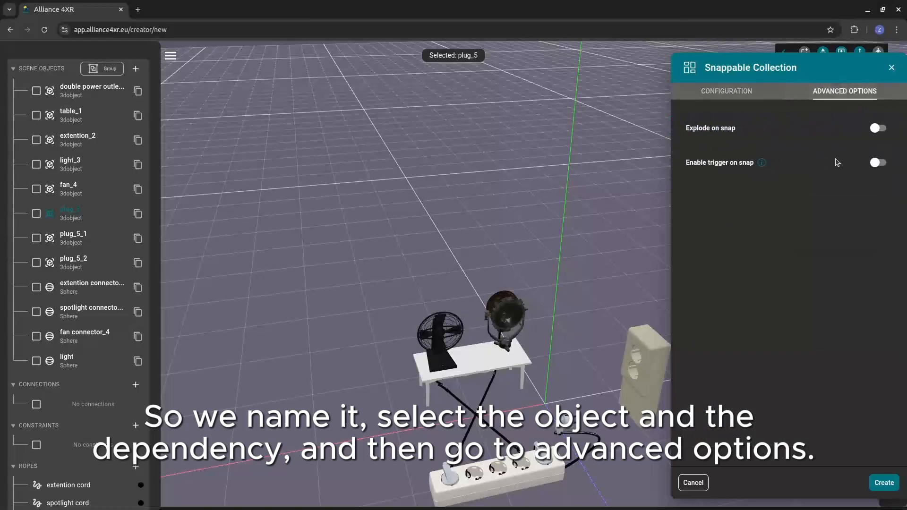
{"action": "left_click", "coordinate": [876, 163]}
{"action": "left_click", "coordinate": [749, 194]}
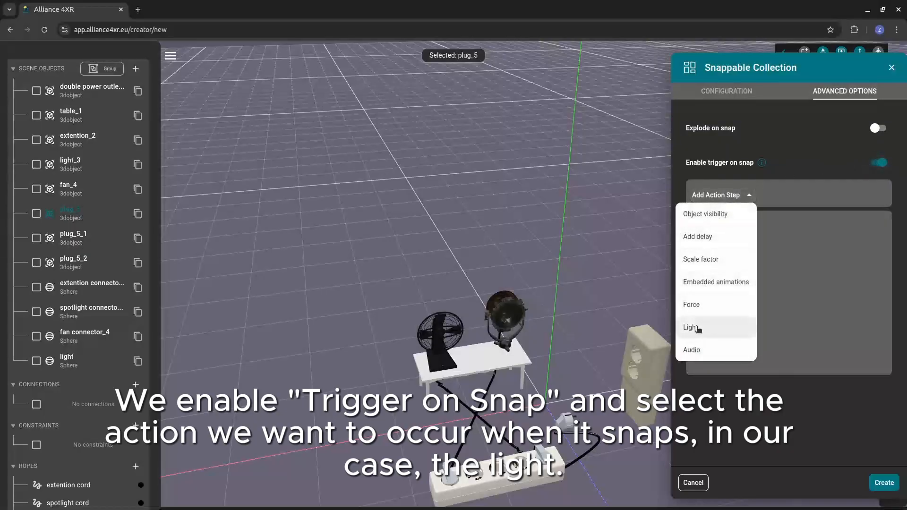
{"action": "left_click", "coordinate": [714, 328]}
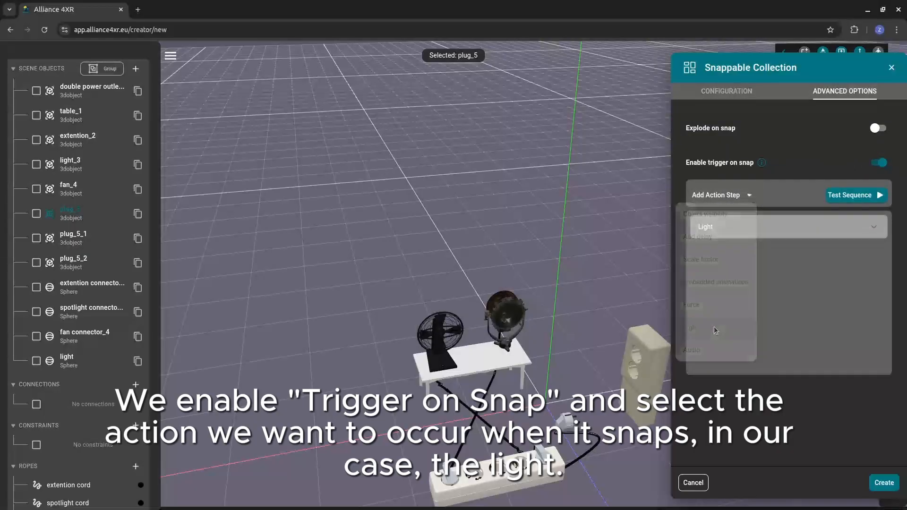
Set the Light action to switch on the light sphere, and create the spotlight collection after testing the sequence
{"action": "left_click", "coordinate": [854, 227]}
{"action": "left_click", "coordinate": [728, 251]}
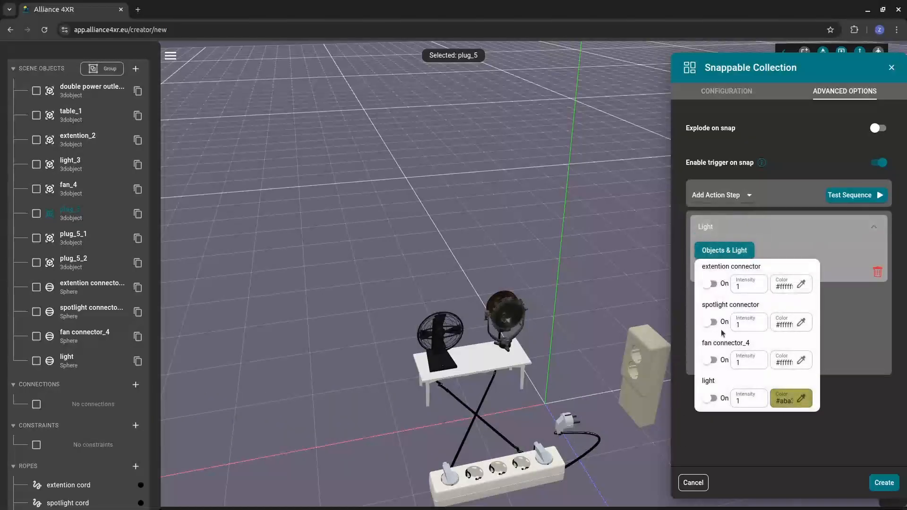
{"action": "left_click", "coordinate": [711, 398]}
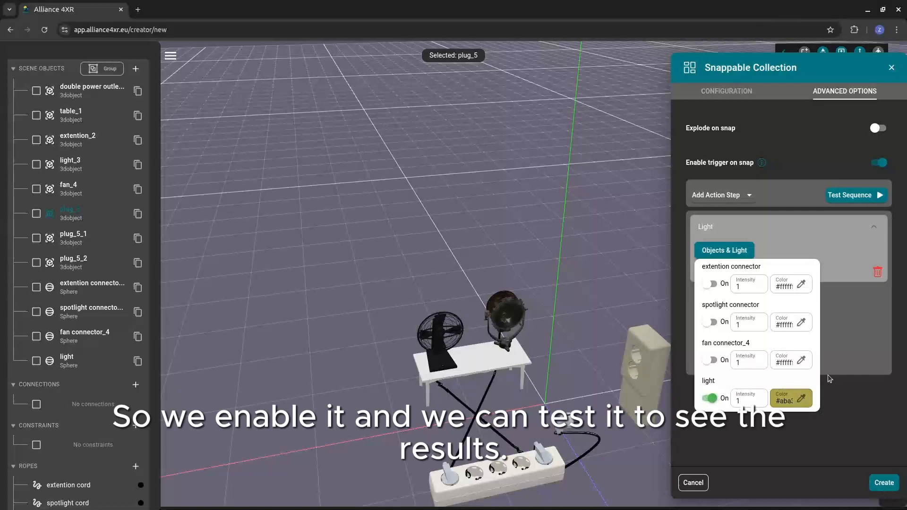
{"action": "left_click", "coordinate": [856, 195]}
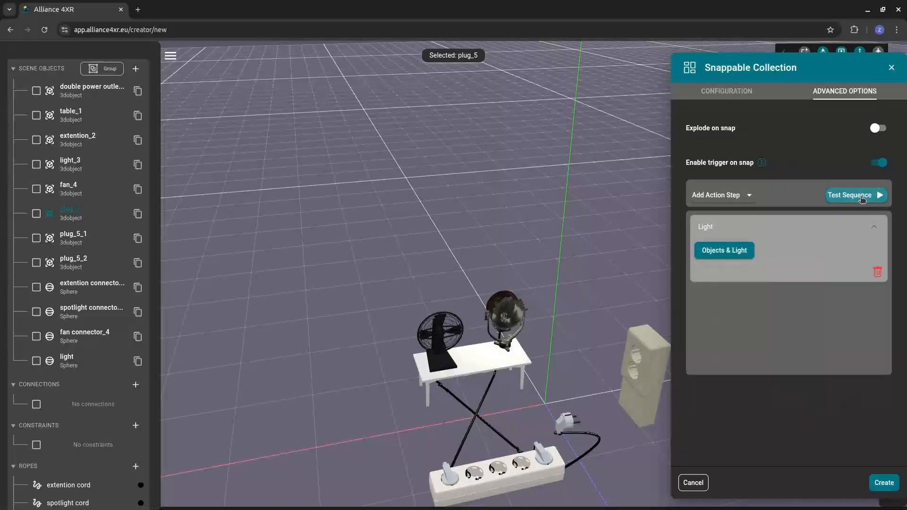
{"action": "left_click", "coordinate": [890, 484]}
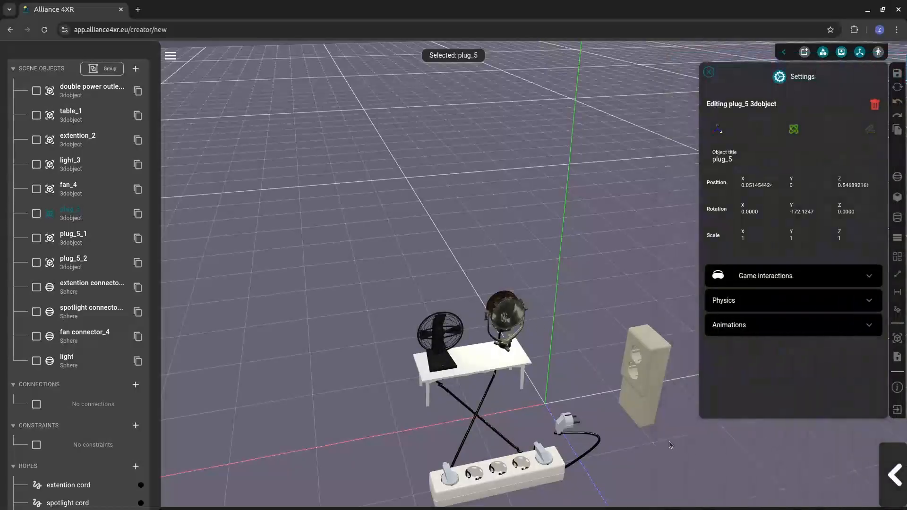
Unplug plug_5_2 from the extension and place it loose near the table, at about X 0.54, Y 0.10, Z 0.02
{"action": "left_click_drag", "start_coordinate": [670, 445], "coordinate": [511, 417]}
{"action": "left_click", "coordinate": [591, 391]}
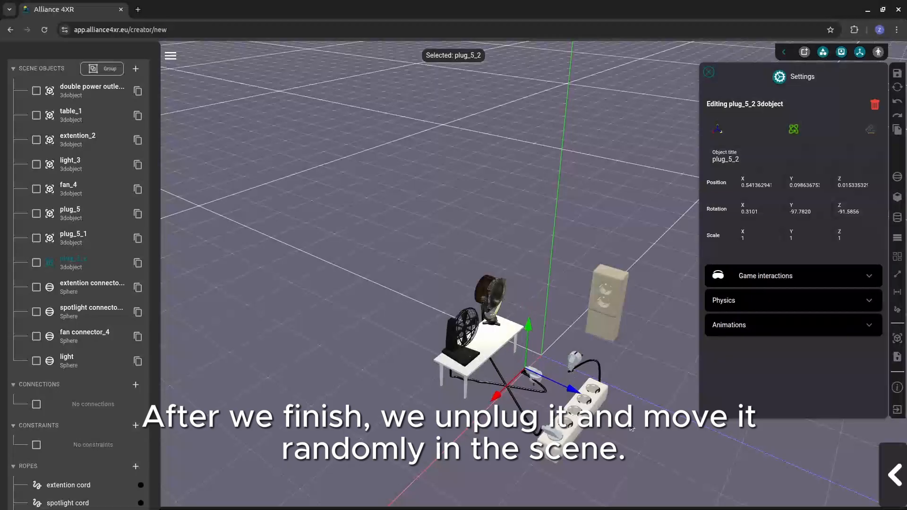
Set up a new snappable collection titled "fan" with "main power" as prerequisite and plug_5_2 as its object
{"action": "left_click", "coordinate": [898, 257]}
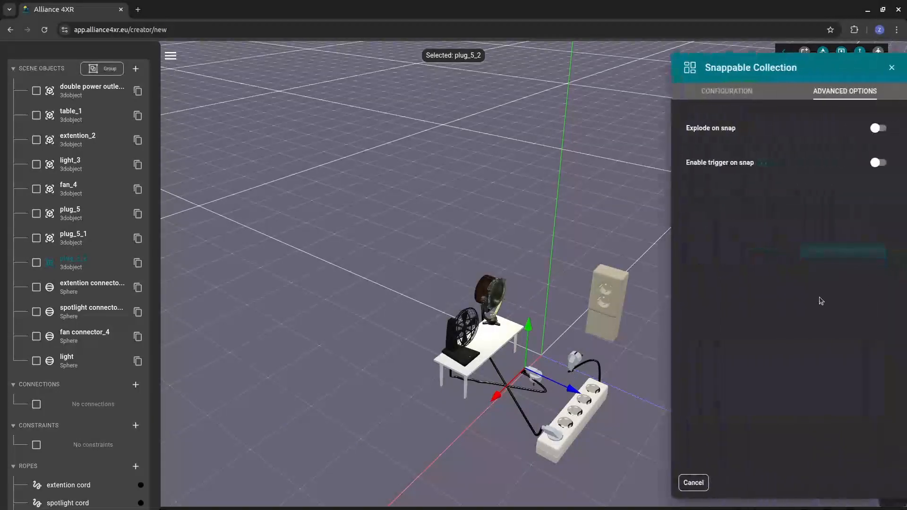
{"action": "left_click", "coordinate": [750, 91]}
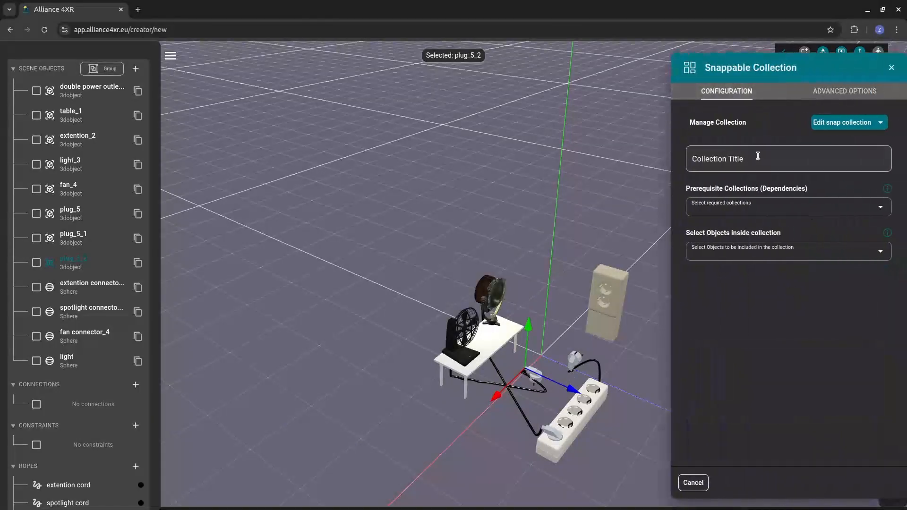
{"action": "left_click", "coordinate": [693, 166]}
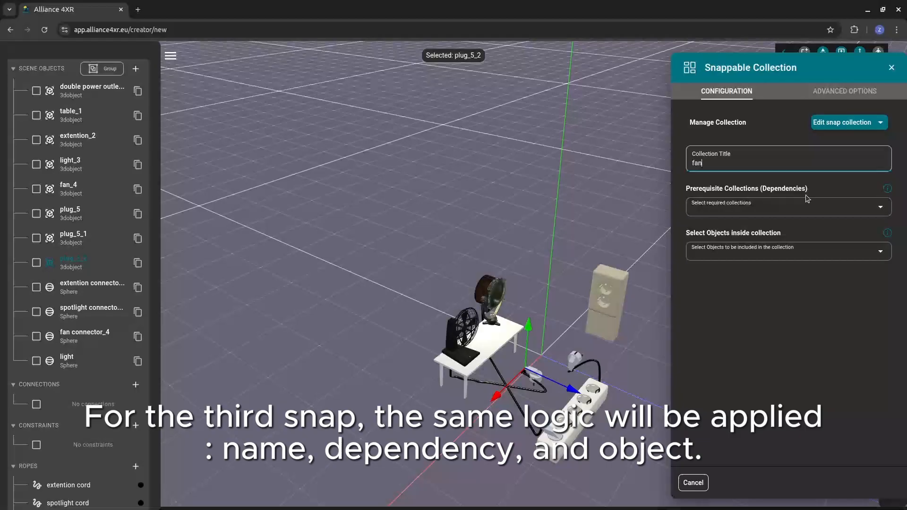
{"action": "left_click", "coordinate": [824, 212]}
{"action": "left_click", "coordinate": [718, 226]}
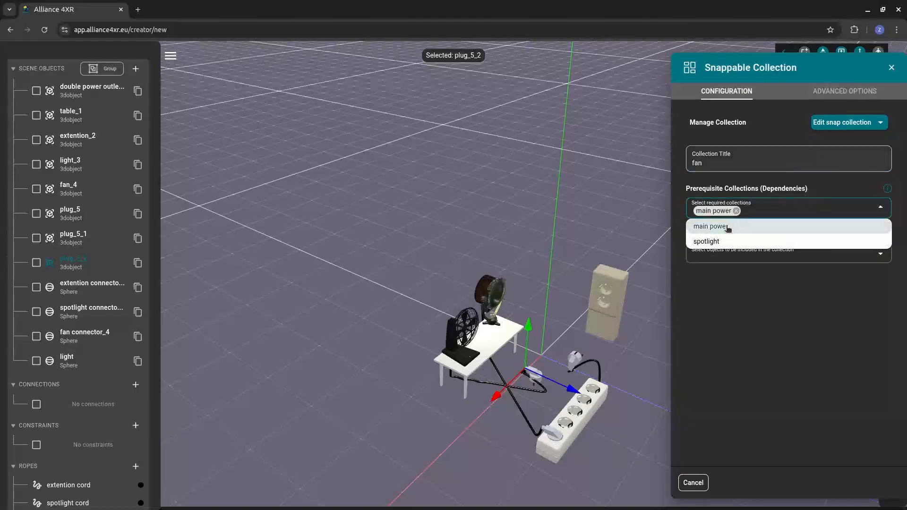
{"action": "left_click", "coordinate": [758, 274]}
{"action": "left_click", "coordinate": [784, 258]}
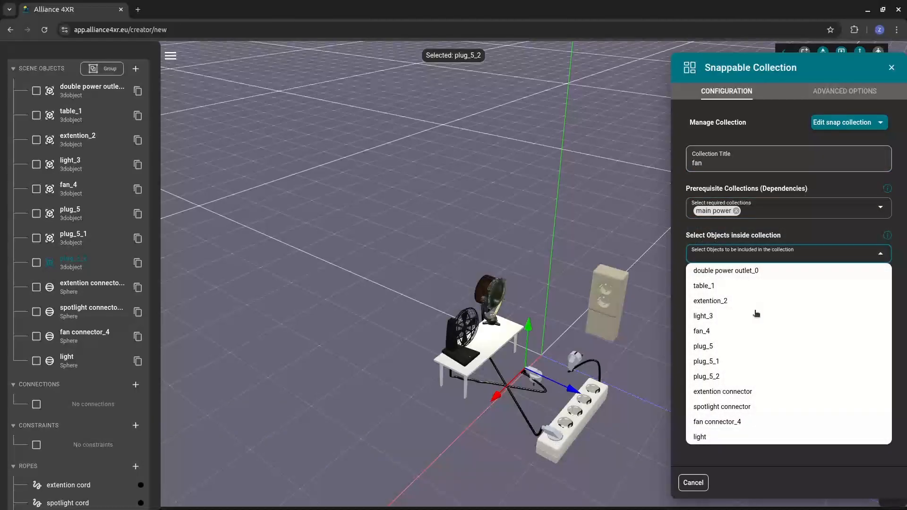
{"action": "left_click", "coordinate": [728, 380]}
{"action": "left_click", "coordinate": [765, 463]}
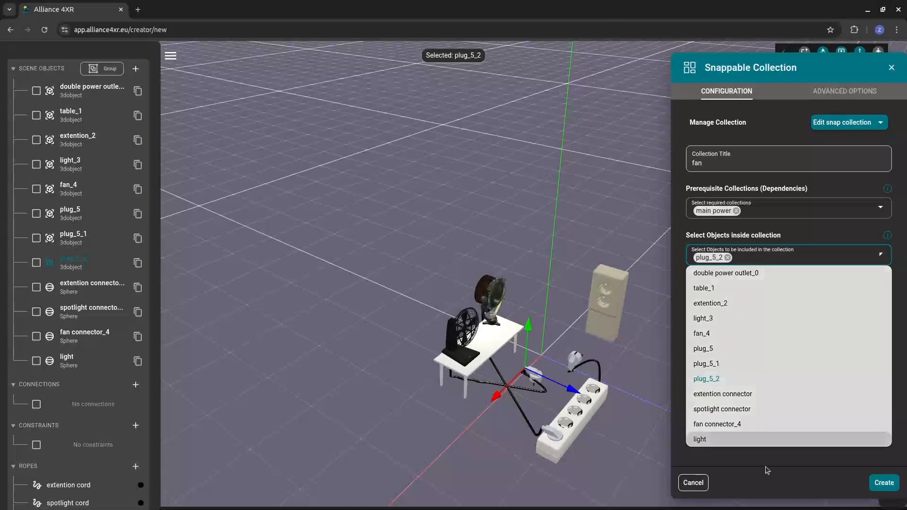
Enable the trigger on snap for the fan collection and add an Embedded animations action step
{"action": "left_click", "coordinate": [848, 93]}
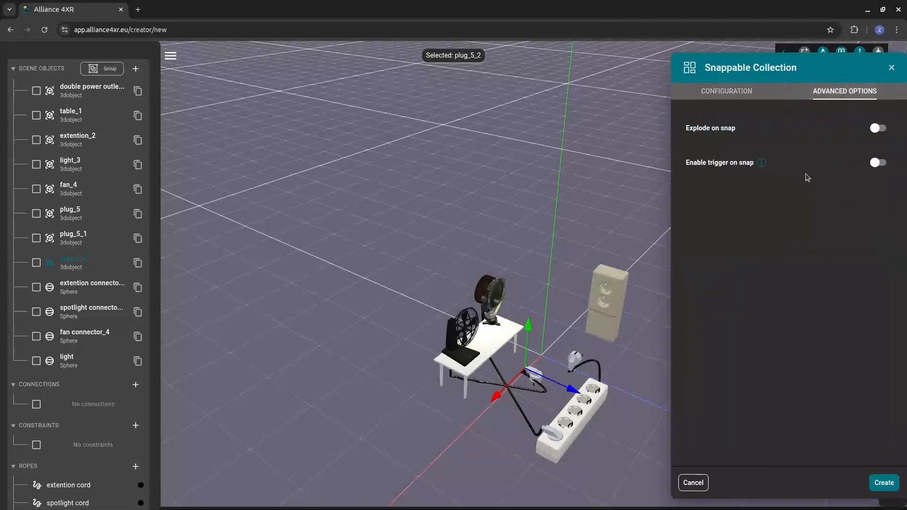
{"action": "left_click", "coordinate": [877, 162]}
{"action": "left_click", "coordinate": [740, 203]}
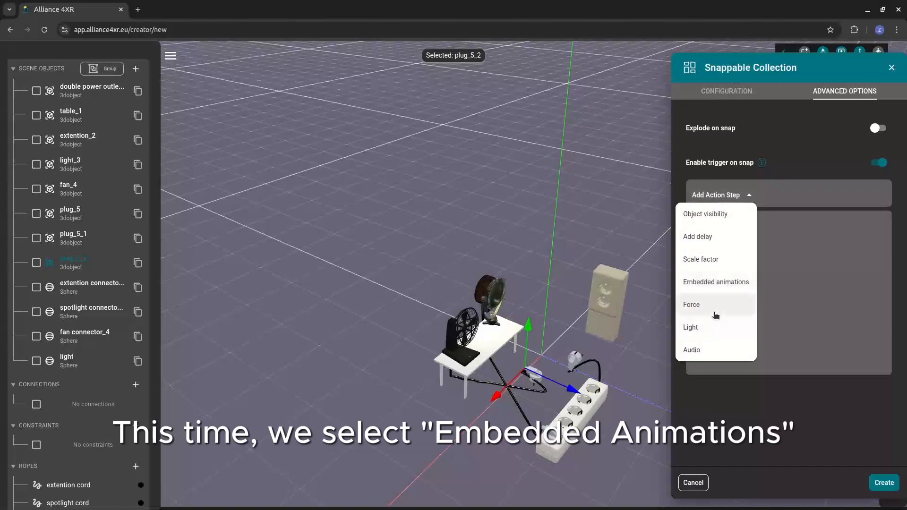
{"action": "left_click", "coordinate": [714, 281]}
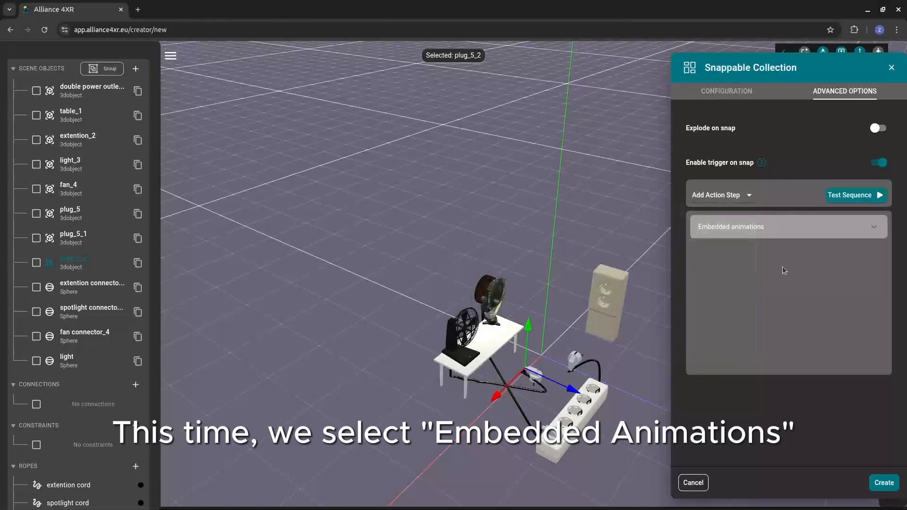
Set the Embedded animations action to play the fan's animation, and create the fan collection
{"action": "left_click", "coordinate": [828, 230]}
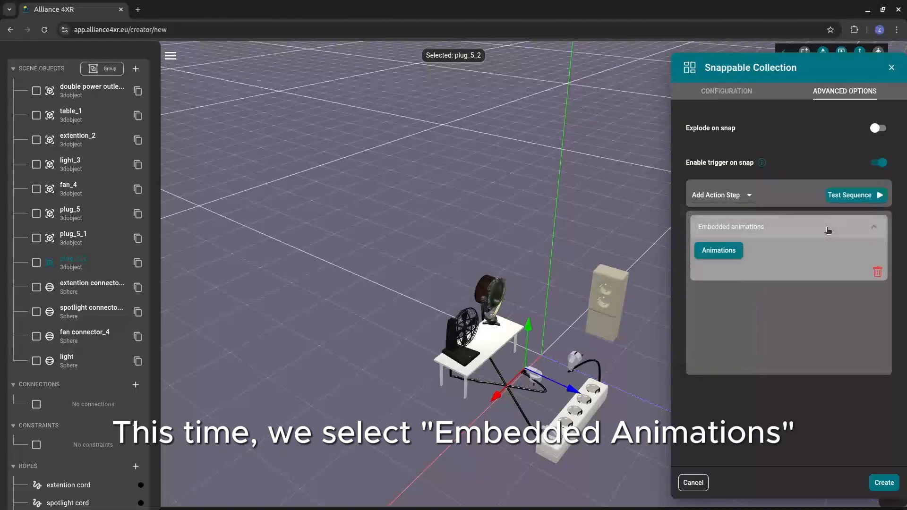
{"action": "left_click", "coordinate": [722, 254]}
{"action": "left_click", "coordinate": [729, 270]}
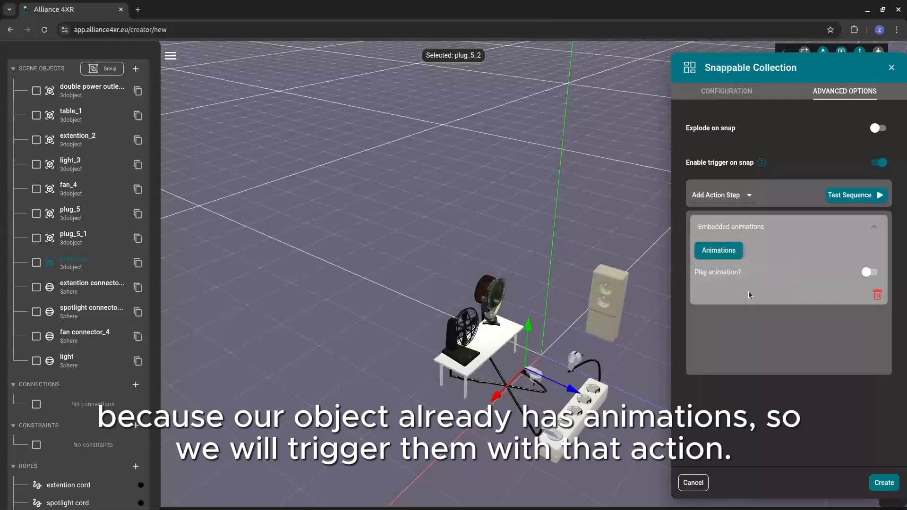
{"action": "left_click", "coordinate": [868, 274]}
{"action": "left_click", "coordinate": [878, 484]}
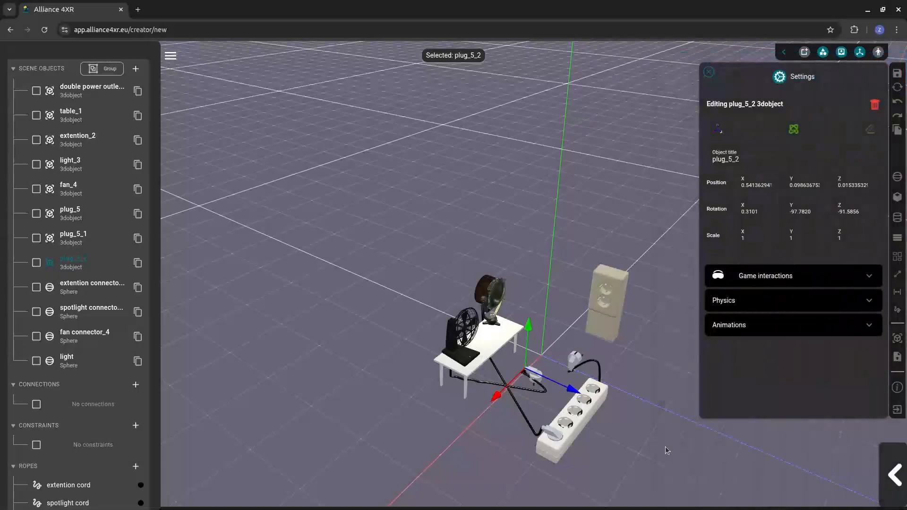
Unplug plug_5_1 from the extension and place it loose on the floor, at about X 1.62, Y 0, Z 0.11
{"action": "left_click", "coordinate": [566, 456]}
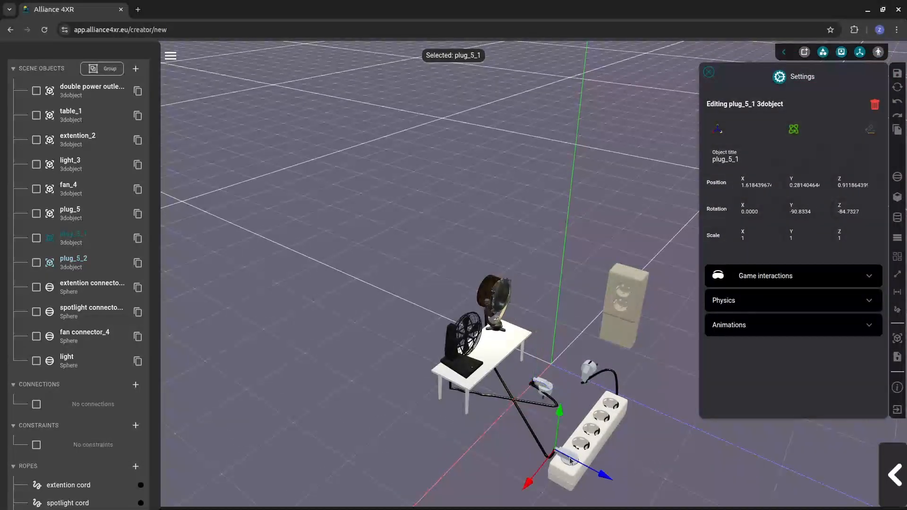
{"action": "left_click_drag", "start_coordinate": [557, 428], "coordinate": [497, 422]}
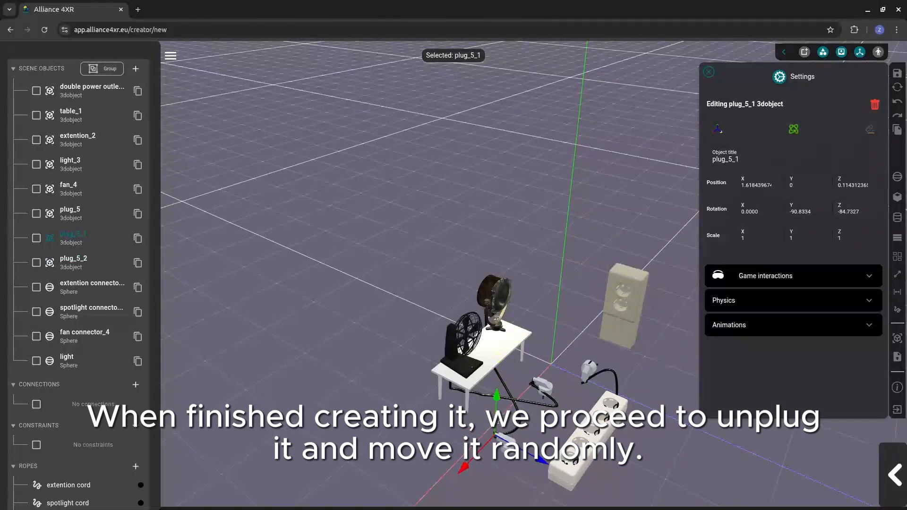
Turn off the light in the light sphere's attributes and save the creation
{"action": "left_click", "coordinate": [67, 361]}
{"action": "left_click", "coordinate": [809, 302]}
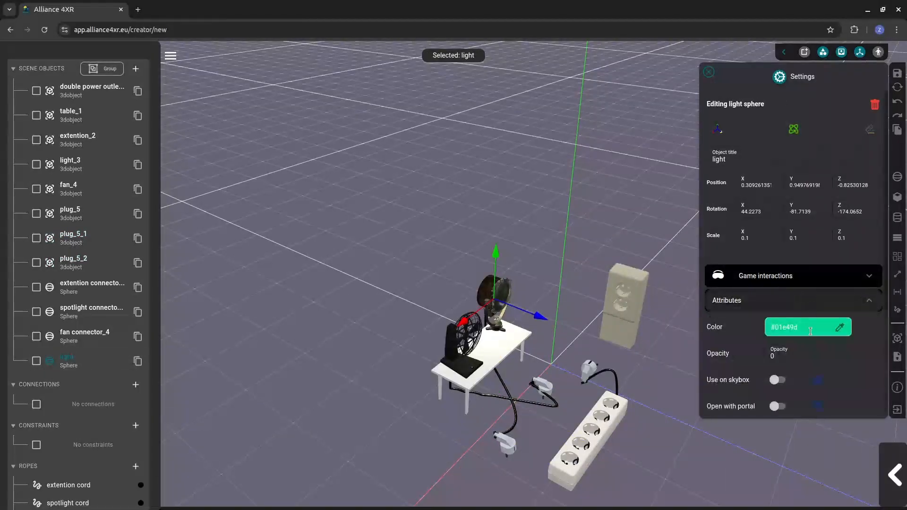
{"action": "scroll", "coordinate": [821, 307], "scroll_direction": "down", "scroll_amount": 2}
{"action": "scroll", "coordinate": [834, 310], "scroll_direction": "up", "scroll_amount": 2}
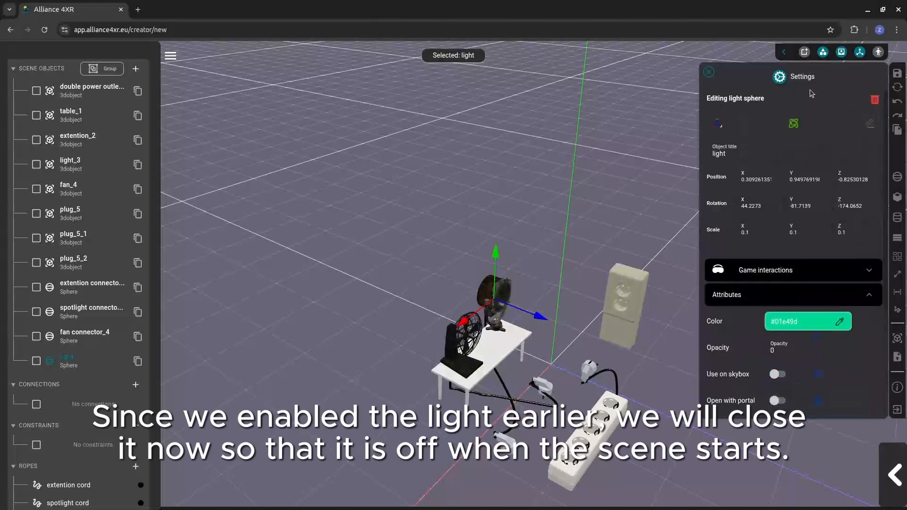
{"action": "left_click", "coordinate": [707, 74]}
{"action": "left_click_drag", "start_coordinate": [739, 397], "coordinate": [775, 373]}
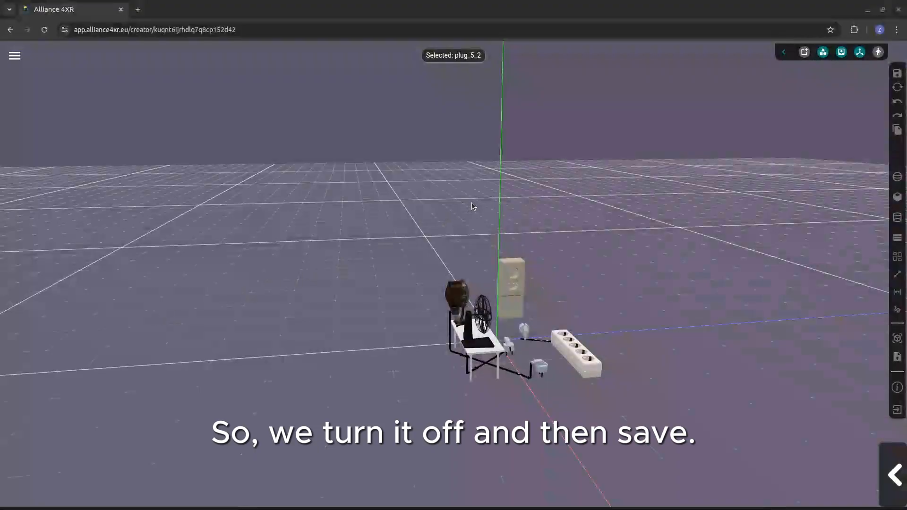
Set the creation's title to "Tutorial#4"
{"action": "left_click", "coordinate": [19, 58]}
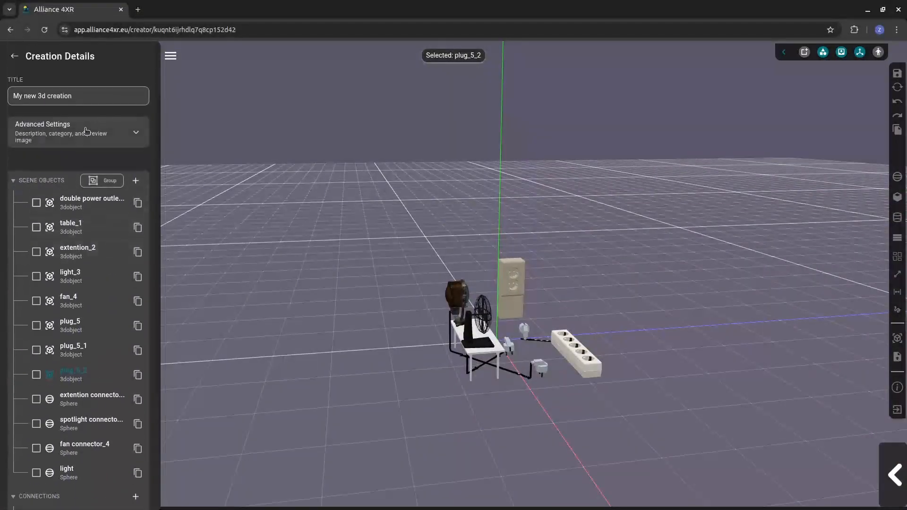
{"action": "left_click_drag", "start_coordinate": [85, 96], "coordinate": [14, 89]}
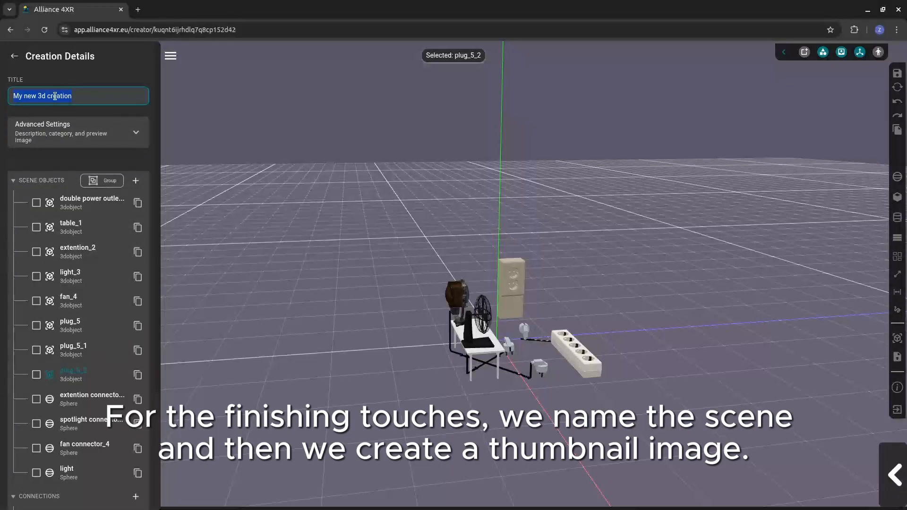
{"action": "type", "text": "Tu"}
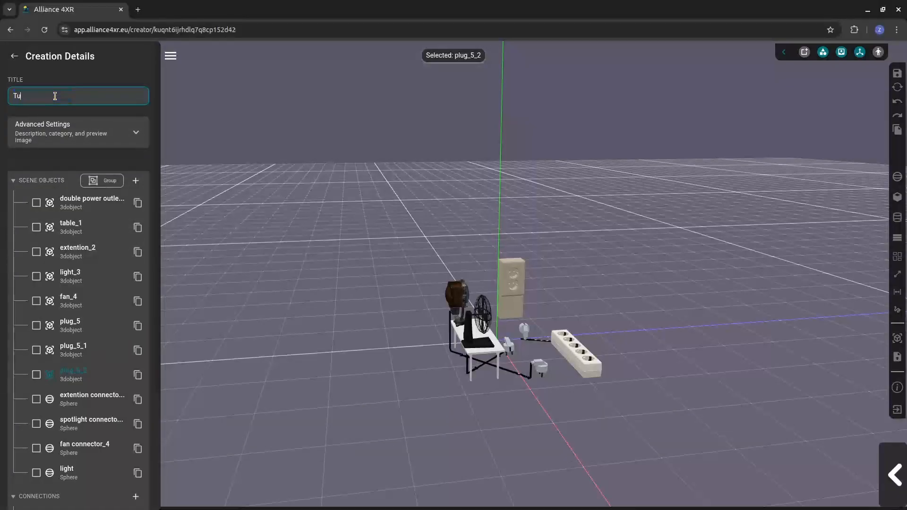
{"action": "type", "text": "torial#4"}
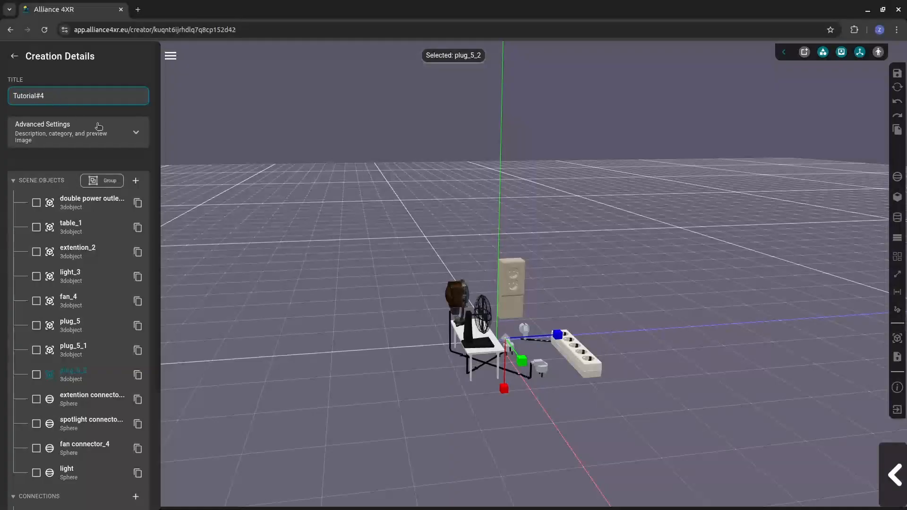
Capture an angled view of the table, outlet and extension as the creation's preview image and apply it
{"action": "left_click", "coordinate": [98, 126]}
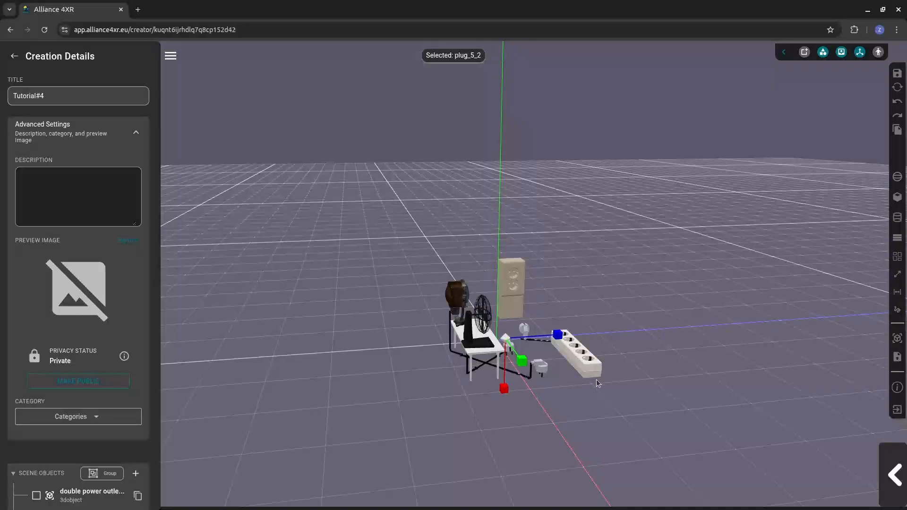
{"action": "left_click_drag", "start_coordinate": [595, 379], "coordinate": [503, 381]}
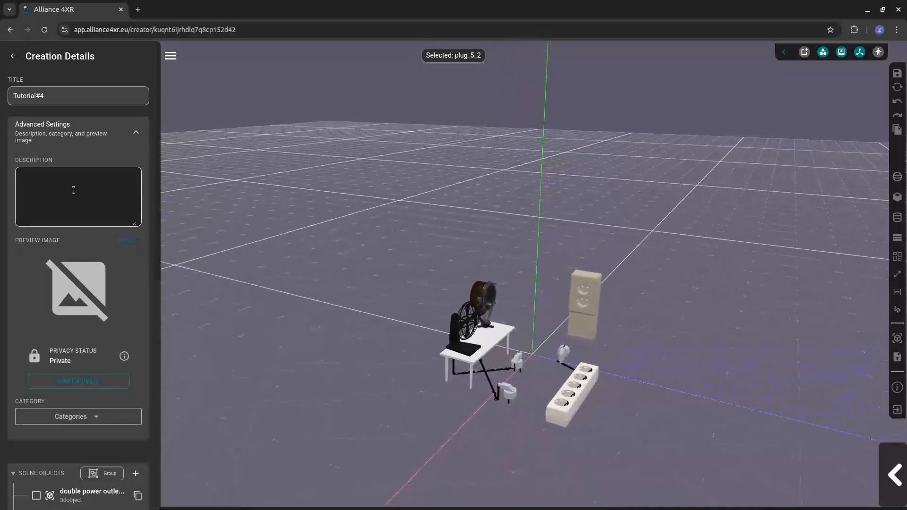
{"action": "scroll", "coordinate": [75, 188], "scroll_direction": "down", "scroll_amount": 2}
{"action": "scroll", "coordinate": [110, 182], "scroll_direction": "up", "scroll_amount": 1}
{"action": "left_click", "coordinate": [121, 183]}
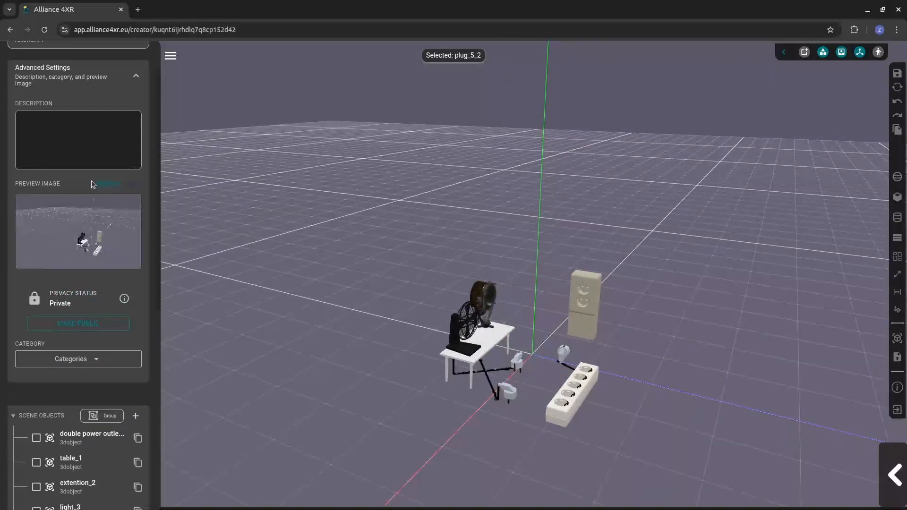
{"action": "left_click", "coordinate": [131, 185]}
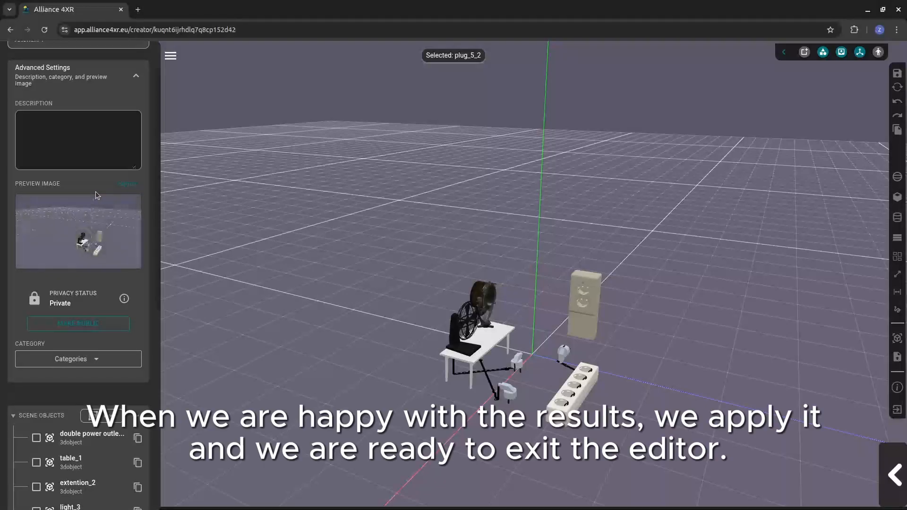
{"action": "scroll", "coordinate": [98, 188], "scroll_direction": "up", "scroll_amount": 1}
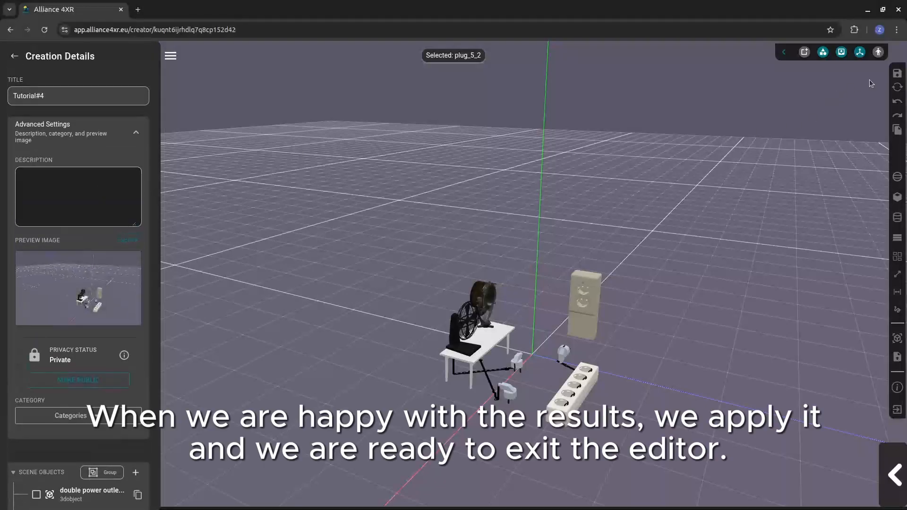
Save the updated creation and exit the editor to the dashboard
{"action": "left_click", "coordinate": [897, 74]}
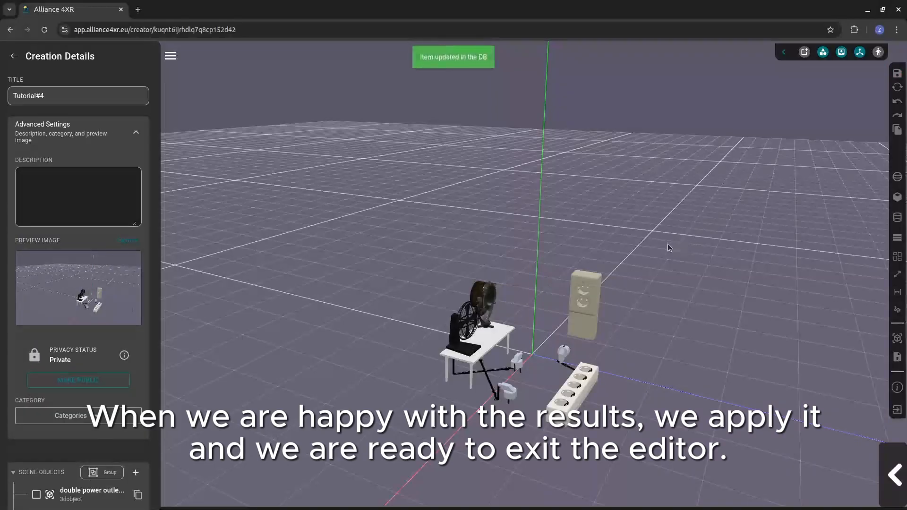
{"action": "left_click", "coordinate": [15, 57]}
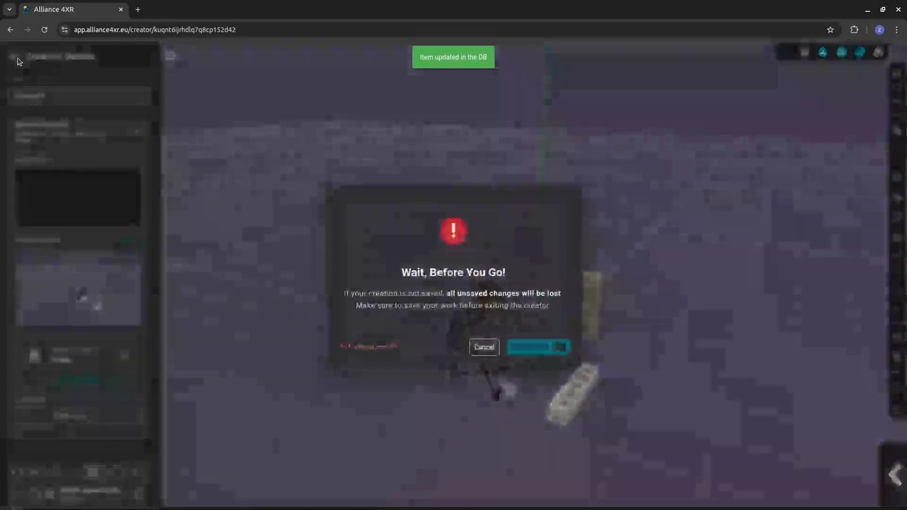
{"action": "left_click", "coordinate": [541, 348]}
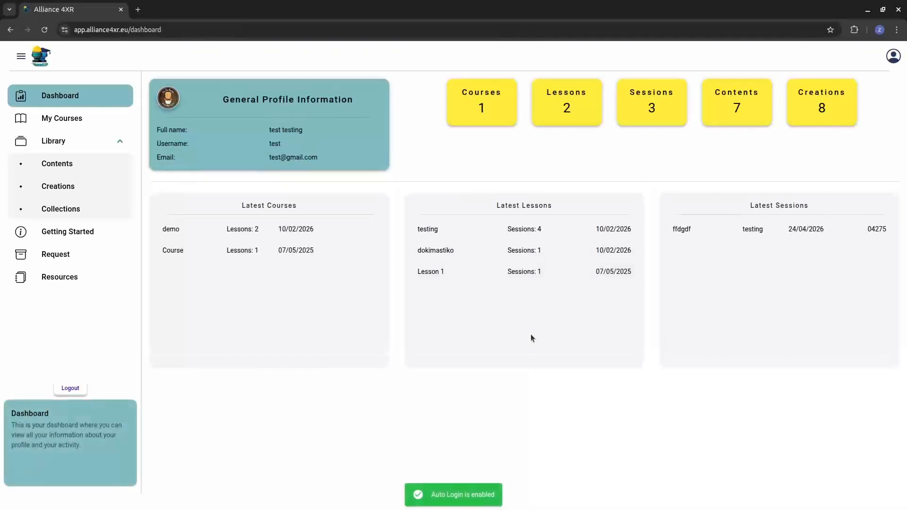
Create a new library collection titled "Tutorial#4" containing the Tutorial#4 creation
{"action": "left_click", "coordinate": [86, 191]}
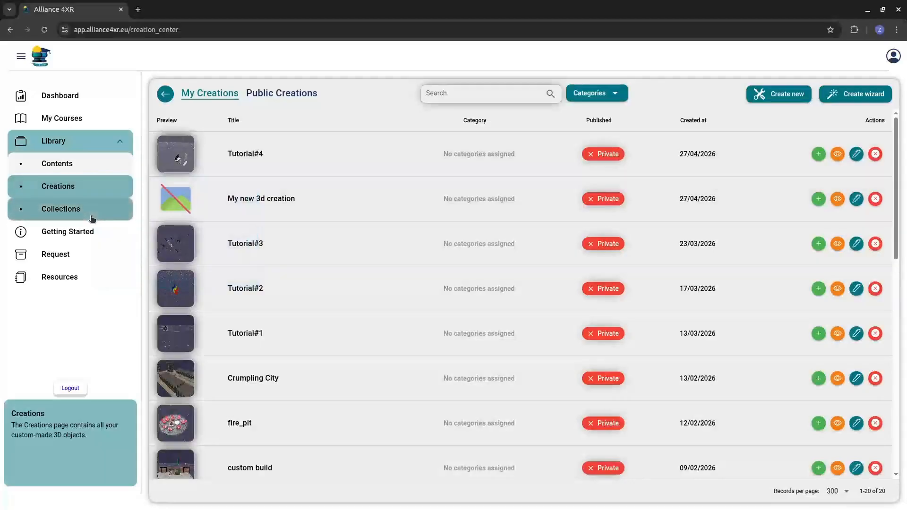
{"action": "left_click", "coordinate": [93, 218]}
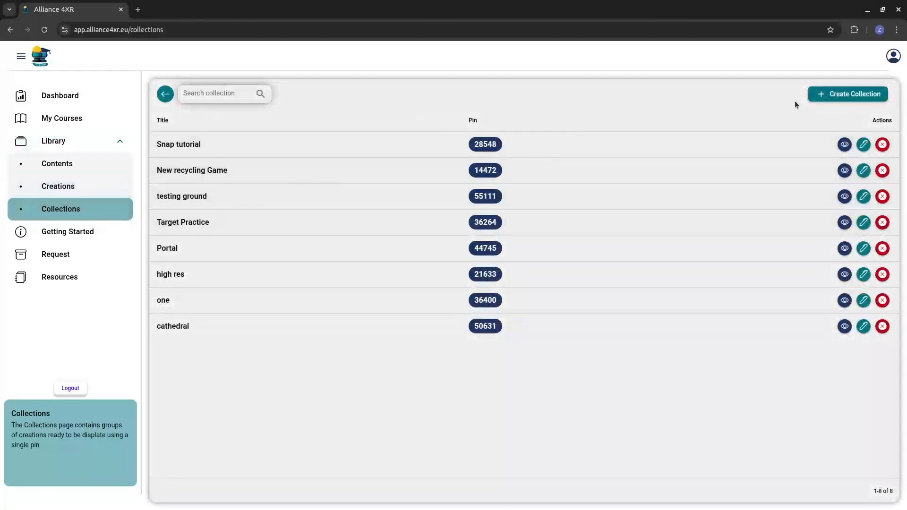
{"action": "left_click", "coordinate": [814, 96]}
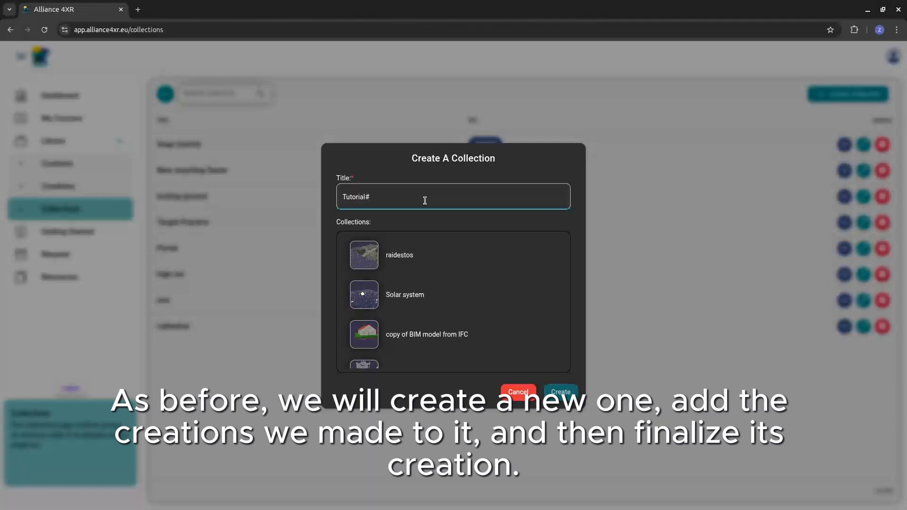
{"action": "scroll", "coordinate": [462, 310], "scroll_direction": "down", "scroll_amount": 10}
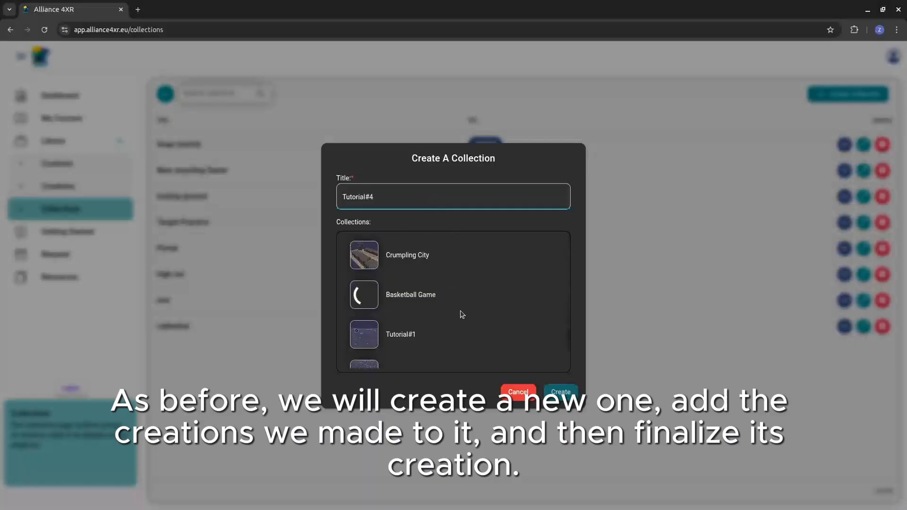
{"action": "left_click", "coordinate": [417, 350]}
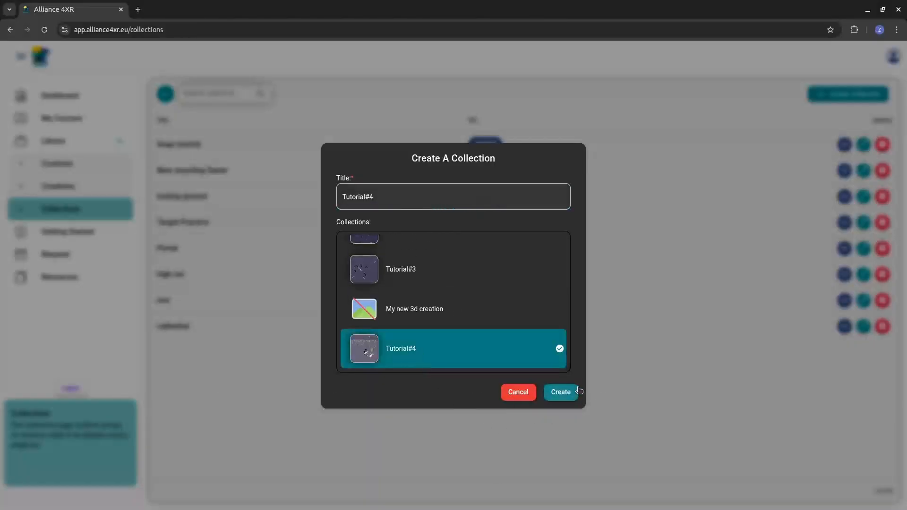
{"action": "left_click", "coordinate": [562, 393]}
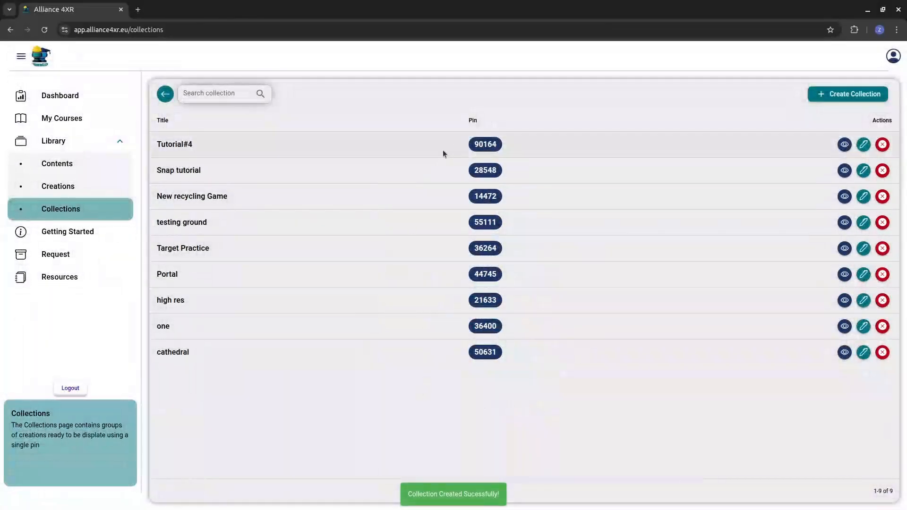
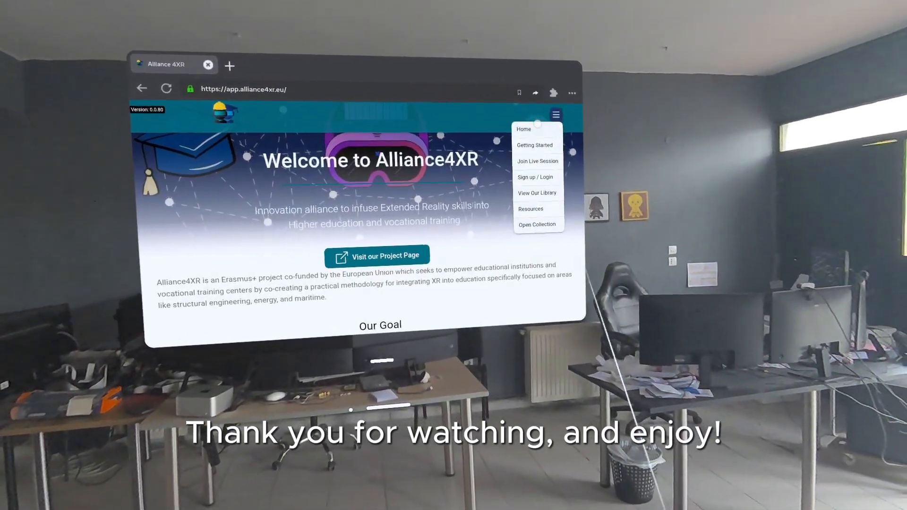
Switch to the headset's browser, go to the Open Collection page and open the collection pin field for entry
{"action": "left_click", "coordinate": [525, 206]}
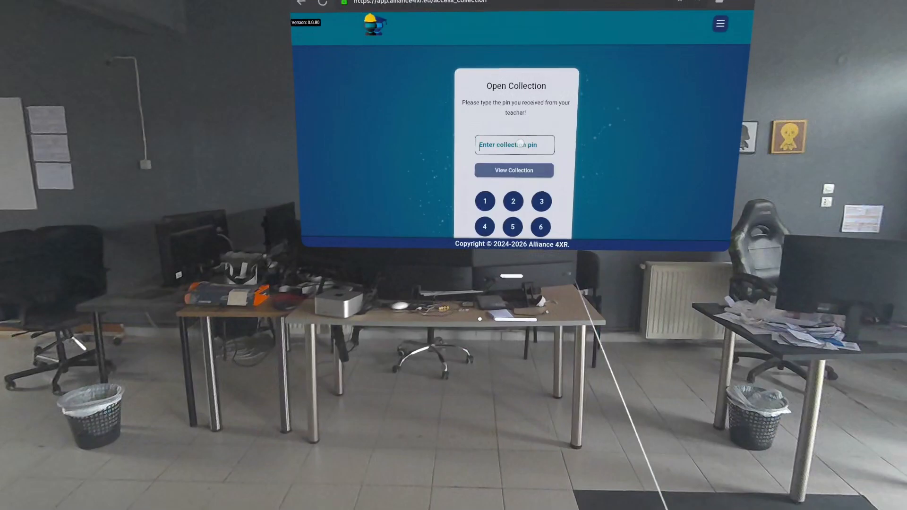
{"action": "left_click", "coordinate": [519, 145]}
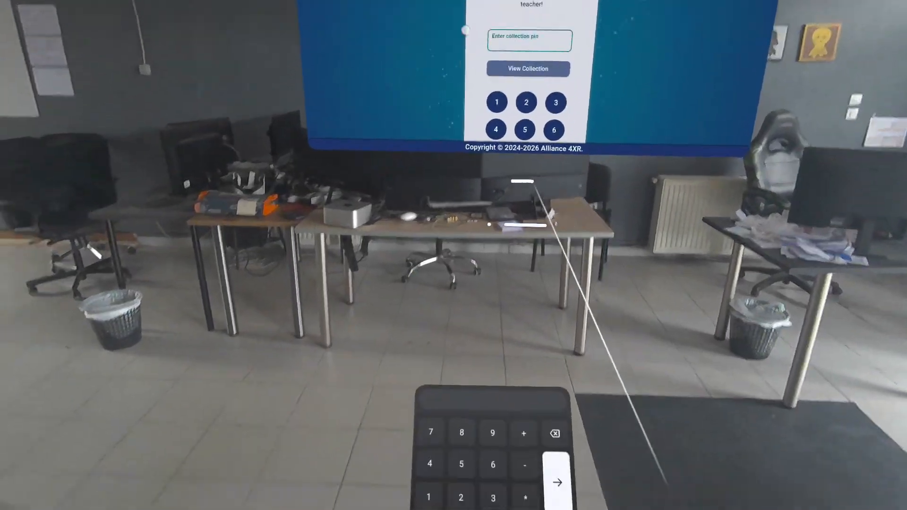